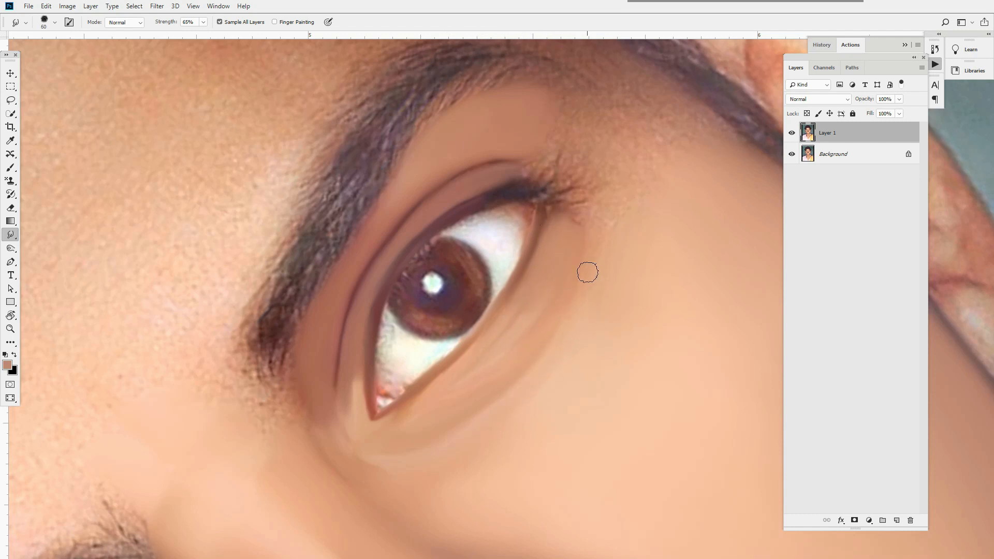
Step: Darken the upper lash line and eyelid crease of the eye with short, small-brush Burn tool strokes
scroll(559, 356, "down", 5)
scroll(543, 343, "up", 5)
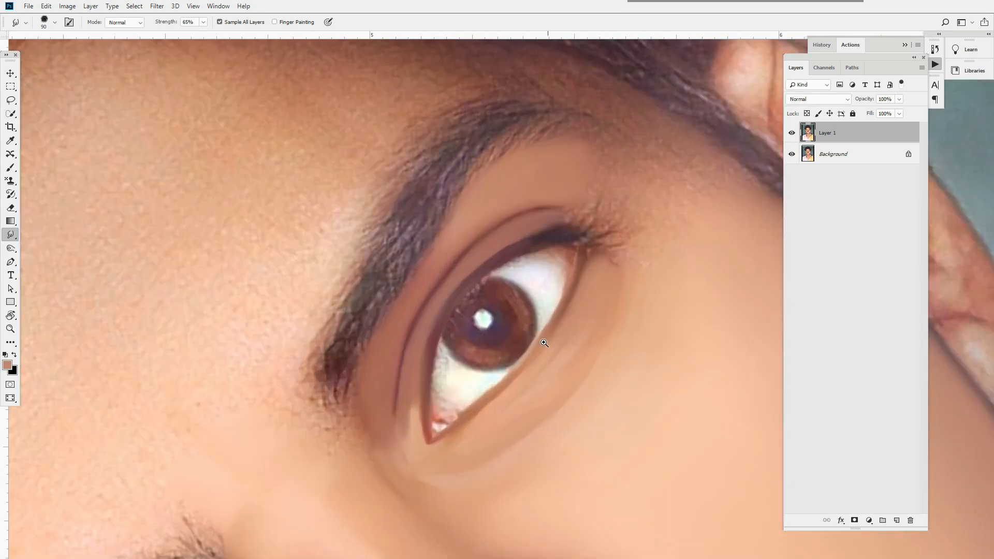
scroll(528, 321, "up", 3)
key("o")
key("bracketleft")
left_click_drag(557, 153, 533, 157)
key("bracketleft")
key("bracketleft")
key("bracketleft")
key("bracketleft")
key("bracketleft")
key("bracketleft")
key("bracketleft")
mouse_move(554, 73)
left_mouse_down()
mouse_move(457, 169)
mouse_move(419, 422)
left_mouse_up()
mouse_move(488, 309)
left_mouse_down()
mouse_move(522, 271)
mouse_move(569, 264)
left_mouse_up()
mouse_move(515, 243)
left_mouse_down()
mouse_move(611, 200)
mouse_move(494, 248)
left_mouse_up()
mouse_move(596, 285)
left_mouse_down()
mouse_move(556, 295)
mouse_move(611, 290)
left_mouse_up()
Step: Make a circular selection with the Elliptical Marquee tool that fits the outline of the iris
left_click(10, 234)
key("r")
key("Escape")
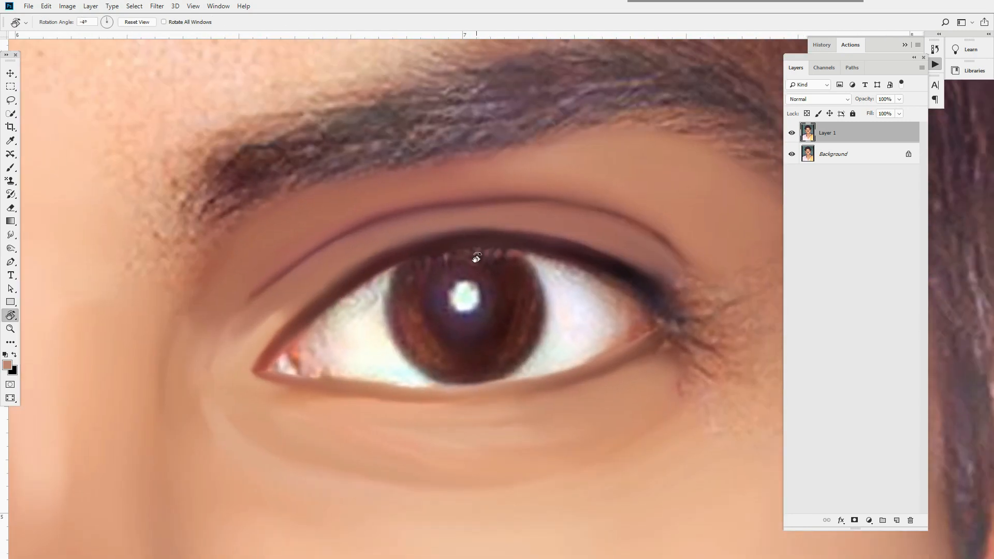
key("m")
left_click_drag(556, 400, 557, 401)
left_click_drag(469, 298, 497, 302)
left_click_drag(394, 244, 578, 446)
mouse_move(517, 342)
left_mouse_down()
mouse_move(507, 315)
mouse_move(580, 346)
left_mouse_up()
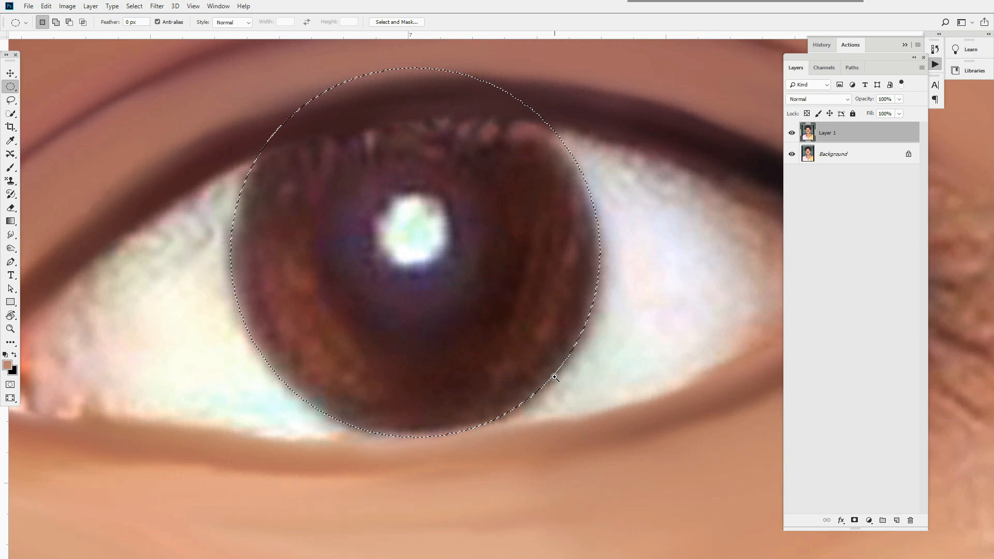
Step: Smooth the white of the eye between the iris and the inner corner with the Smudge tool at 65% strength
left_click_drag(562, 402, 523, 403)
left_click(10, 235)
key("r")
left_click_drag(355, 229, 344, 342)
key("Escape")
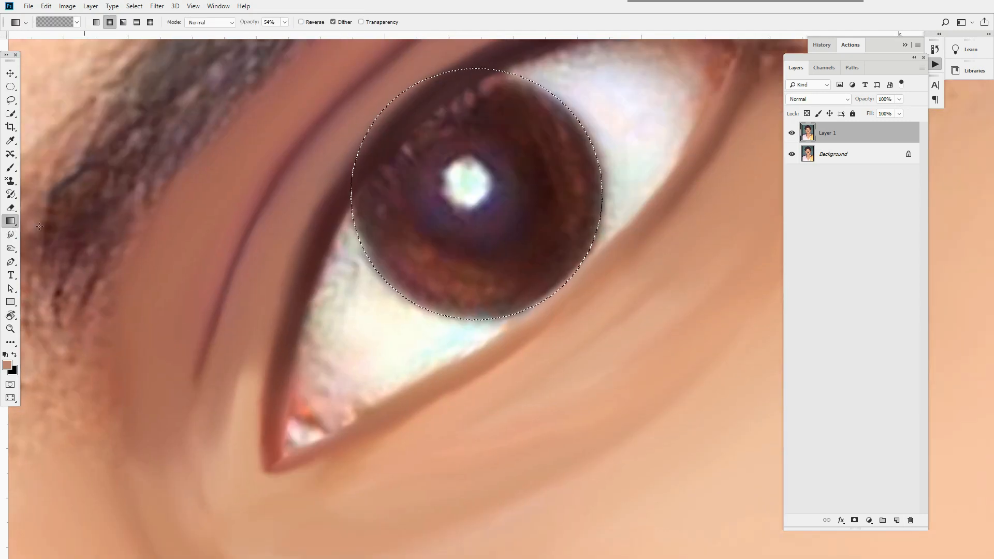
mouse_move(365, 293)
left_mouse_down()
mouse_move(340, 298)
mouse_move(410, 273)
mouse_move(384, 331)
mouse_move(430, 332)
mouse_move(473, 316)
mouse_move(449, 342)
mouse_move(384, 362)
mouse_move(335, 342)
mouse_move(350, 368)
left_mouse_up()
key("bracketleft")
key("bracketleft")
key("bracketright")
key("bracketright")
key("bracketleft")
key("bracketleft")
Step: Smudge the white between the iris and the outer corner smooth, cleaning its edge against the upper lash line and corner
left_click_drag(645, 82, 525, 217)
key("bracketright")
key("bracketright")
key("bracketright")
mouse_move(550, 248)
left_mouse_down()
mouse_move(490, 200)
mouse_move(457, 199)
left_mouse_up()
key("bracketright")
mouse_move(517, 202)
left_mouse_down()
mouse_move(484, 204)
mouse_move(548, 201)
mouse_move(536, 244)
mouse_move(493, 241)
mouse_move(455, 217)
mouse_move(388, 228)
left_mouse_up()
key("bracketleft")
key("bracketleft")
key("bracketright")
left_click_drag(522, 263, 465, 370)
key("bracketleft")
key("bracketleft")
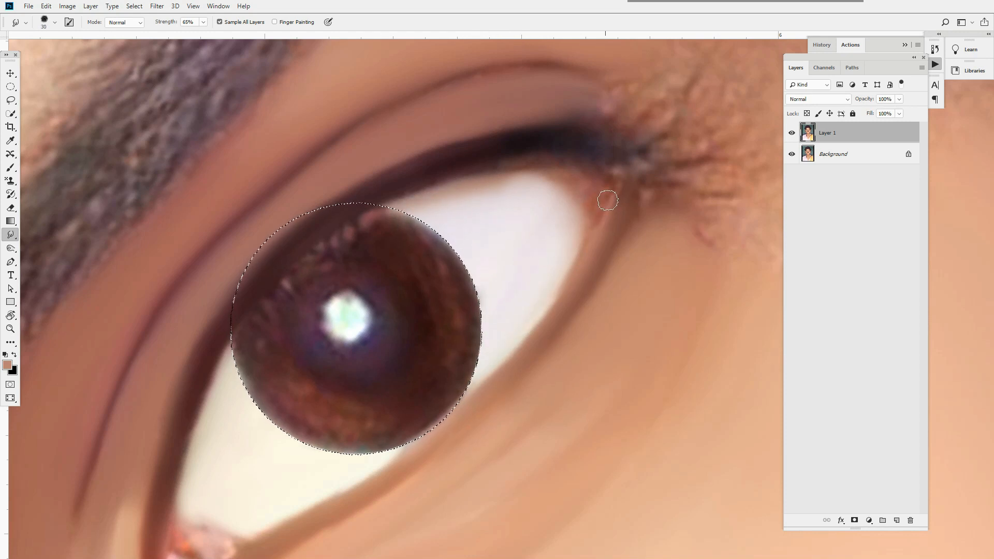
key("bracketright")
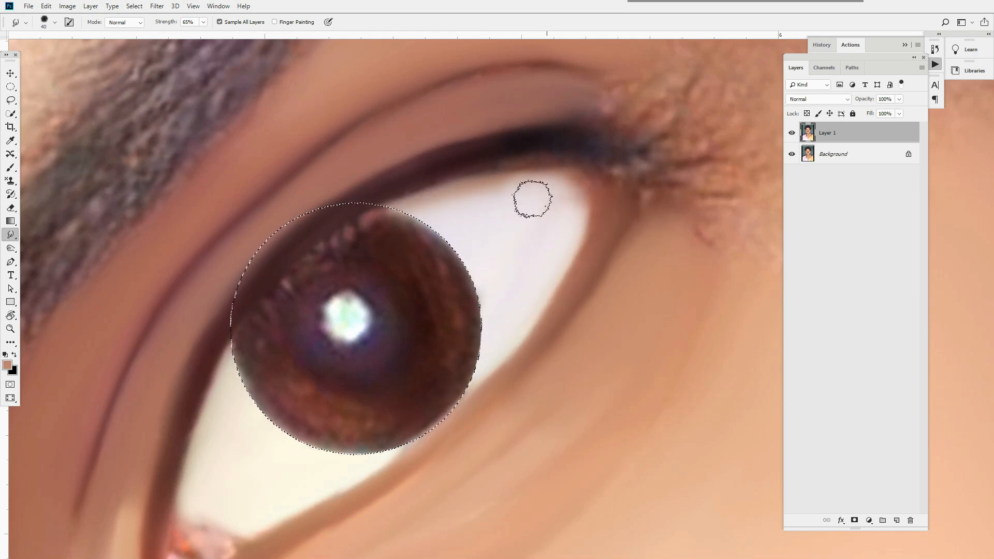
left_click_drag(492, 192, 409, 221)
Step: Smudge the outer eyelid, lashes and textured skin at the outer corner into smooth strokes that extend the lash line
left_click_drag(686, 53, 569, 121)
key("bracketright")
left_click_drag(486, 189, 582, 152)
left_click_drag(538, 210, 596, 177)
key("bracketleft")
key("bracketleft")
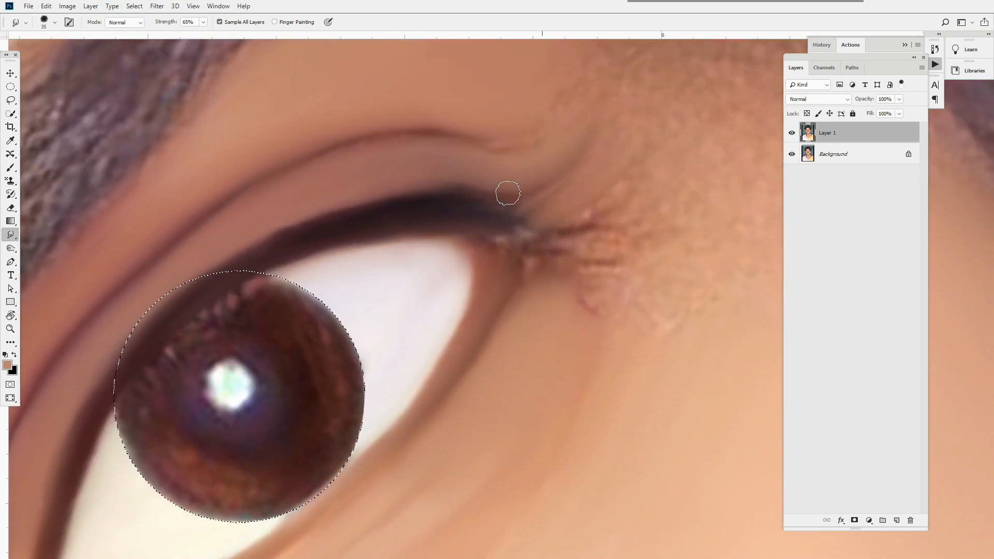
left_click_drag(508, 195, 577, 173)
mouse_move(591, 305)
left_mouse_down()
mouse_move(588, 265)
mouse_move(549, 282)
mouse_move(581, 245)
mouse_move(494, 259)
left_mouse_up()
key("bracketright")
key("bracketright")
key("bracketright")
key("bracketright")
Step: Darken the selected iris to near black with Burn tool strokes in the midtones at 48% exposure, blending out its texture
scroll(494, 283, "down", 5)
scroll(426, 319, "up", 5)
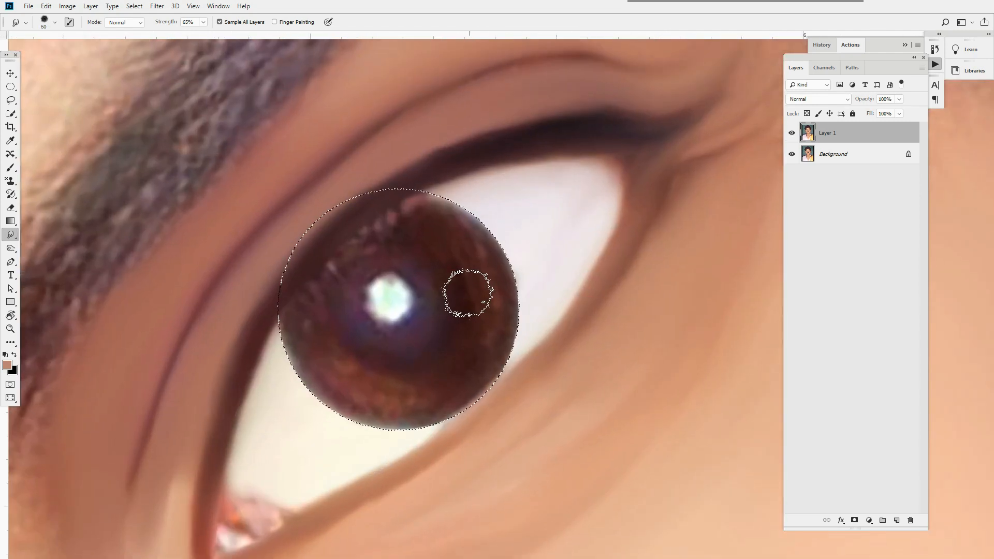
left_click_drag(457, 266, 489, 230)
key("ctrl+z")
key("o")
key("bracketright")
key("bracketright")
mouse_move(461, 261)
left_mouse_down()
mouse_move(478, 332)
mouse_move(420, 233)
mouse_move(395, 405)
mouse_move(472, 249)
mouse_move(454, 285)
mouse_move(485, 322)
mouse_move(453, 381)
mouse_move(376, 416)
mouse_move(294, 368)
mouse_move(309, 358)
mouse_move(334, 412)
mouse_move(428, 321)
mouse_move(488, 349)
mouse_move(475, 256)
mouse_move(405, 233)
mouse_move(422, 213)
mouse_move(413, 233)
mouse_move(476, 253)
mouse_move(344, 257)
mouse_move(335, 279)
mouse_move(369, 356)
mouse_move(379, 299)
mouse_move(410, 343)
left_mouse_up()
key("r")
key("bracketleft")
key("bracketright")
key("bracketright")
mouse_move(402, 255)
left_mouse_down()
mouse_move(383, 350)
mouse_move(393, 327)
mouse_move(454, 337)
left_mouse_up()
key("o")
mouse_move(393, 290)
left_mouse_down()
mouse_move(451, 356)
mouse_move(428, 227)
mouse_move(395, 326)
left_mouse_up()
left_click_drag(469, 309, 394, 311)
left_click(482, 327, "ctrl")
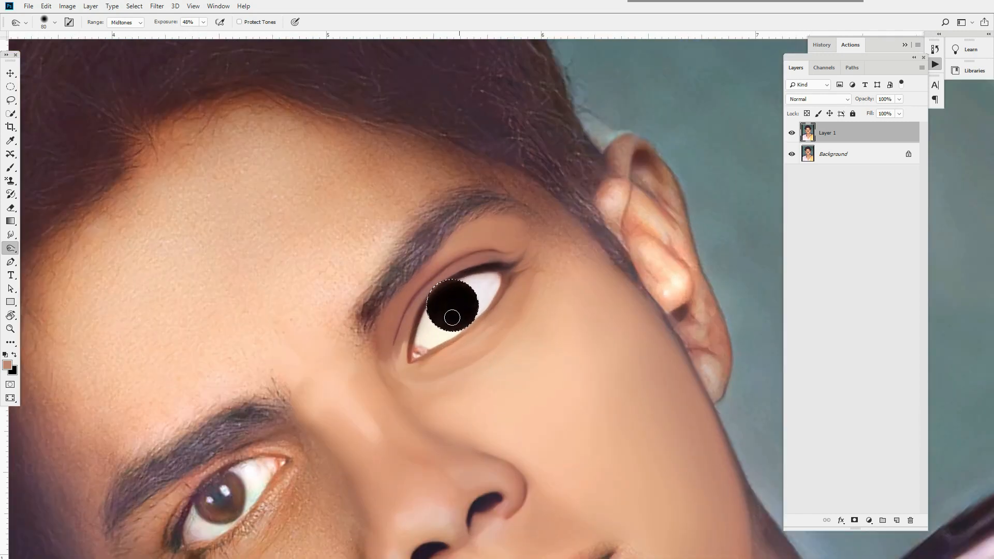
Step: Set the foreground colour to pale lavender and place two soft round catchlights in the upper part of the iris
left_click(456, 306, "ctrl")
left_click(421, 293, "ctrl")
left_click(7, 365)
left_click_drag(772, 250, 773, 245)
left_click(773, 235)
left_click(658, 190)
key("Return")
left_click(11, 234)
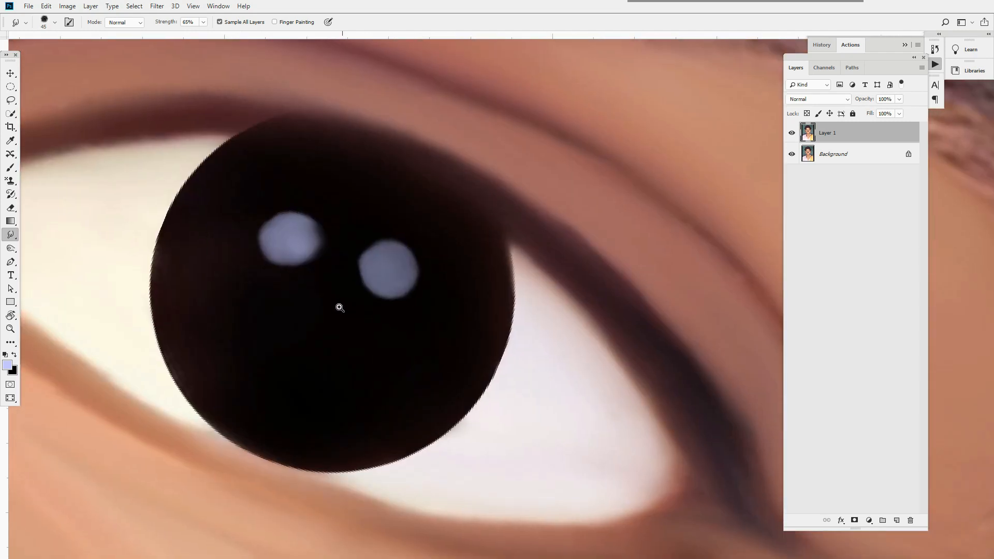
Step: Paint a soft dark orange glow in the lower iris with the Mixer Brush, using a vivid orange and a large brush
key("b")
key("shift+b")
key("shift+b")
key("shift+b")
left_click(85, 23)
left_click(772, 312)
left_click(764, 187)
left_click(870, 185)
key("bracketright")
key("bracketright")
key("bracketright")
key("bracketright")
key("bracketright")
key("bracketright")
key("bracketright")
key("bracketright")
key("bracketright")
key("bracketright")
key("bracketright")
key("bracketright")
key("bracketright")
key("bracketright")
mouse_move(214, 267)
left_mouse_down()
mouse_move(340, 414)
mouse_move(395, 378)
left_mouse_up()
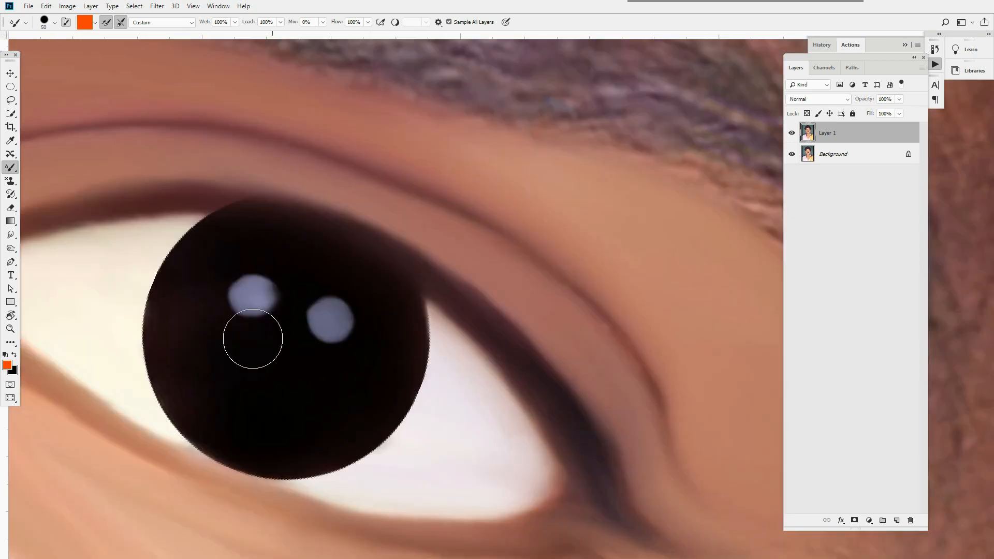
key("bracketright")
key("bracketright")
key("bracketright")
mouse_move(217, 347)
left_mouse_down()
mouse_move(318, 417)
mouse_move(300, 361)
left_mouse_up()
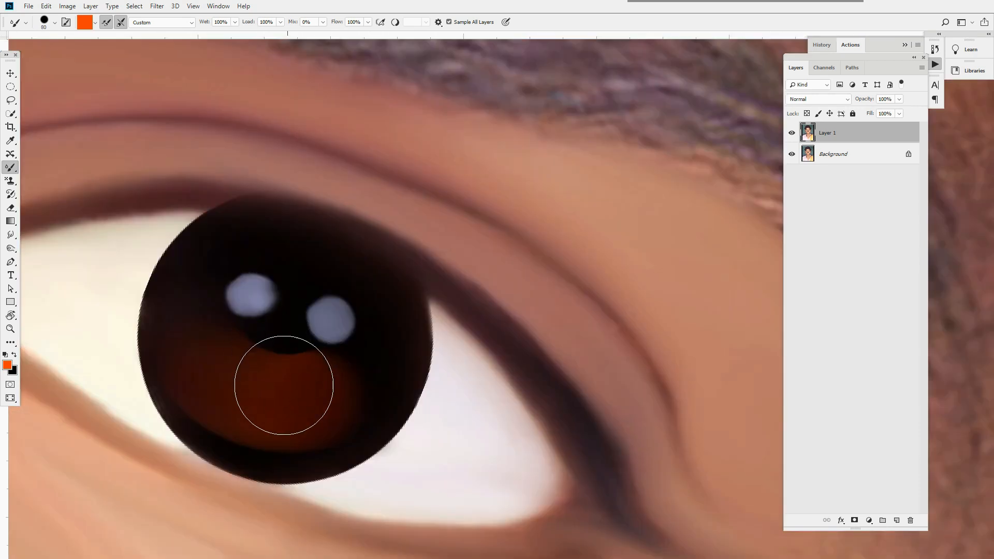
Step: Brighten the middle of the orange glow with overlapping strokes of a smaller brush
left_click_drag(284, 385, 329, 390)
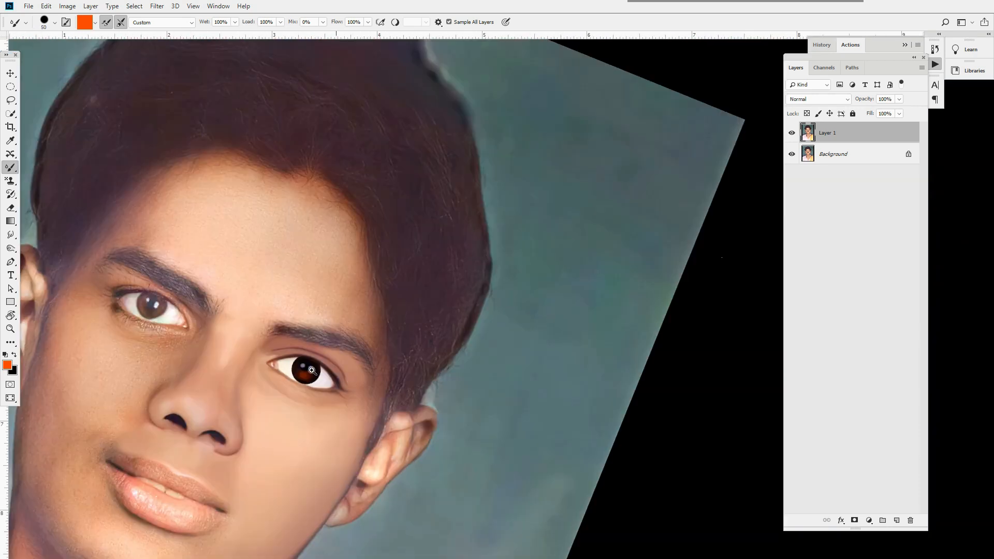
key("bracketleft")
key("bracketleft")
key("bracketleft")
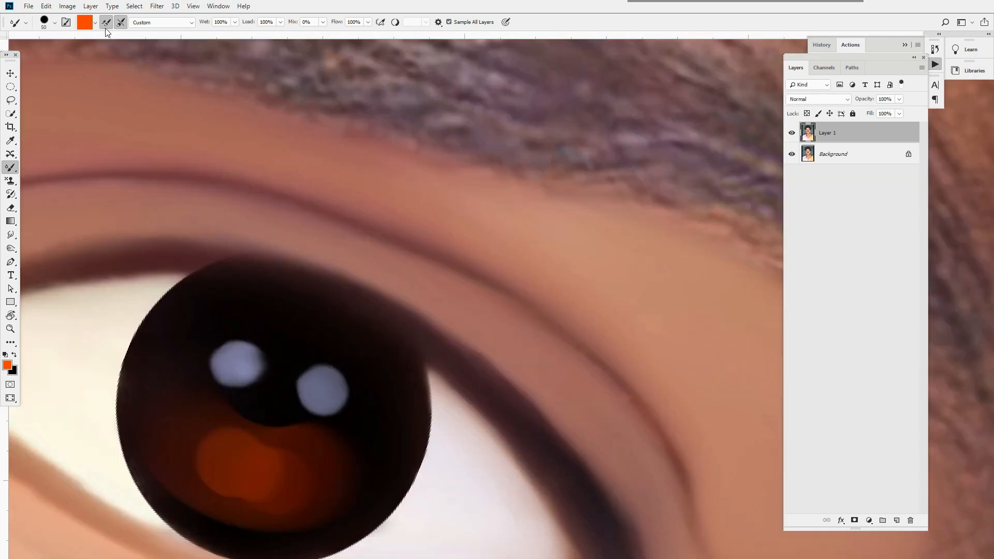
Step: Repaint the two catchlights brighter in pale lavender with a smaller brush and add a faint reflection near the iris's edge
left_click(85, 23)
left_click(329, 395)
left_click(646, 204)
left_click(864, 183)
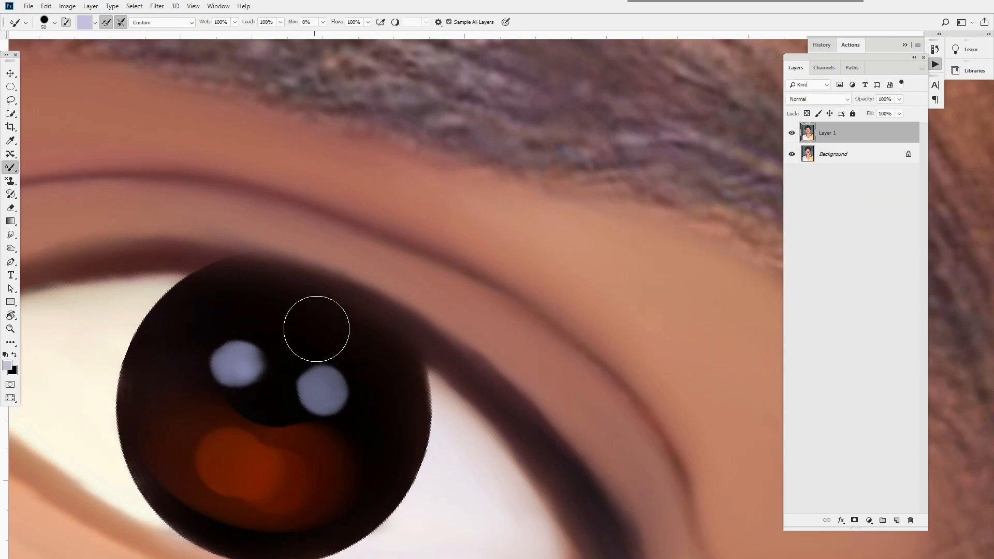
key("bracketleft")
key("bracketleft")
key("bracketleft")
left_click_drag(234, 364, 236, 357)
mouse_move(325, 383)
left_mouse_down()
mouse_move(335, 393)
mouse_move(265, 359)
mouse_move(289, 310)
mouse_move(350, 366)
mouse_move(374, 204)
mouse_move(331, 193)
left_mouse_up()
left_click(228, 362)
Step: Paint a solid black liner along the upper lash line, past the iris and down to the inner corner
key("r")
key("b")
key("d")
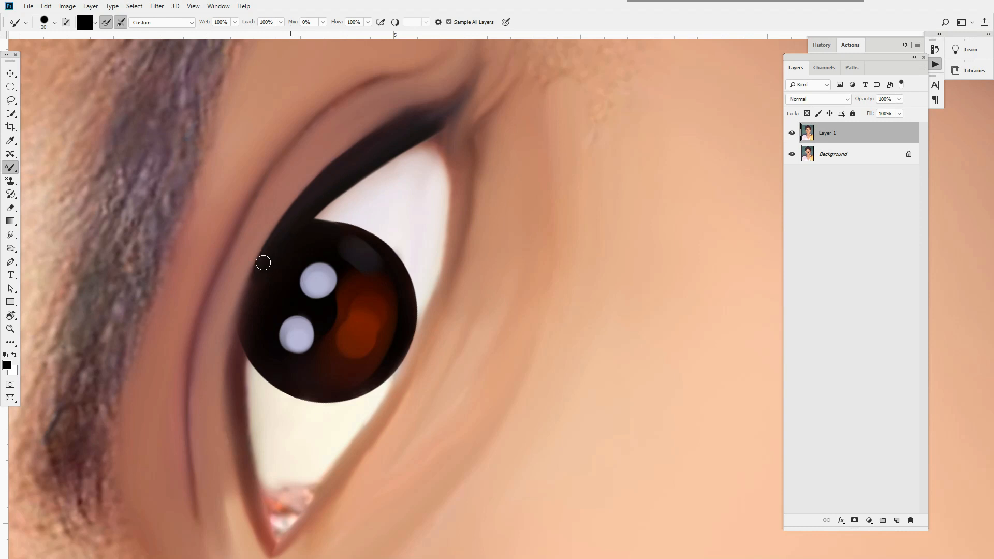
left_click_drag(347, 288, 359, 310)
left_click_drag(282, 311, 359, 311)
left_click_drag(277, 332, 291, 440)
left_click_drag(277, 336, 302, 473)
left_click_drag(282, 373, 327, 549)
mouse_move(346, 402)
left_mouse_down()
mouse_move(352, 428)
mouse_move(414, 428)
left_mouse_up()
left_click_drag(316, 432, 338, 340)
Step: Sample a skin tone near the eye, adjust it to orange-brown, and paint the inner corner and lower lid rim
key("i")
left_click(293, 386)
left_click(7, 366)
left_click(719, 228)
key("Return")
key("b")
left_click_drag(221, 439, 303, 396)
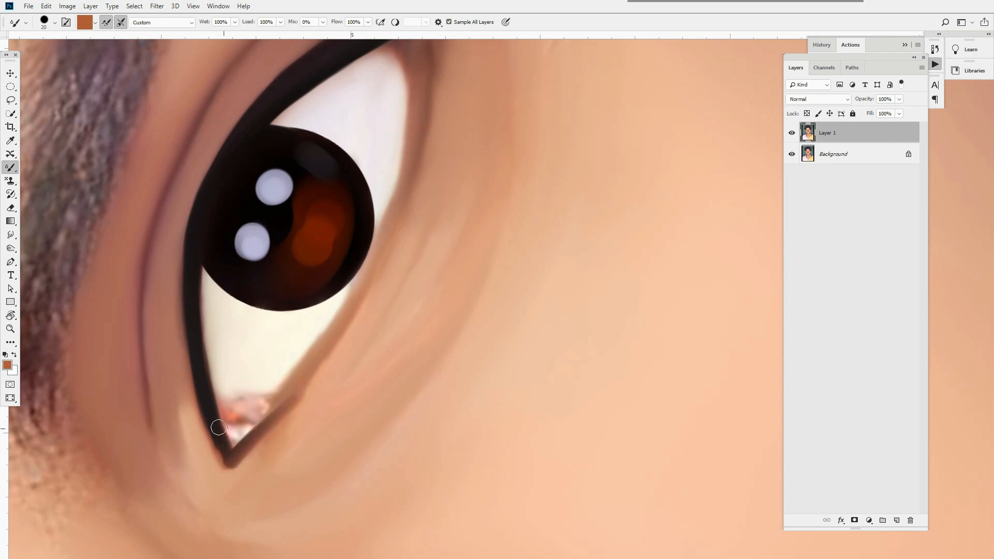
left_click_drag(359, 295, 390, 212)
mouse_move(382, 303)
left_mouse_down()
mouse_move(311, 302)
mouse_move(404, 303)
mouse_move(383, 318)
left_mouse_up()
Step: Extend the upper liner past the outer corner of the eye as a tapered black wing with a smaller brush
left_click(66, 22)
mouse_move(432, 357)
left_mouse_down()
mouse_move(372, 331)
mouse_move(331, 290)
mouse_move(424, 264)
mouse_move(418, 243)
mouse_move(435, 243)
left_mouse_up()
key("d")
key("[")
left_click_drag(383, 201, 423, 113)
Step: Shrink the brush further and set its Shape Dynamics size control to Pen Pressure for painting tapered lashes
key("[")
key("[")
left_click(758, 245)
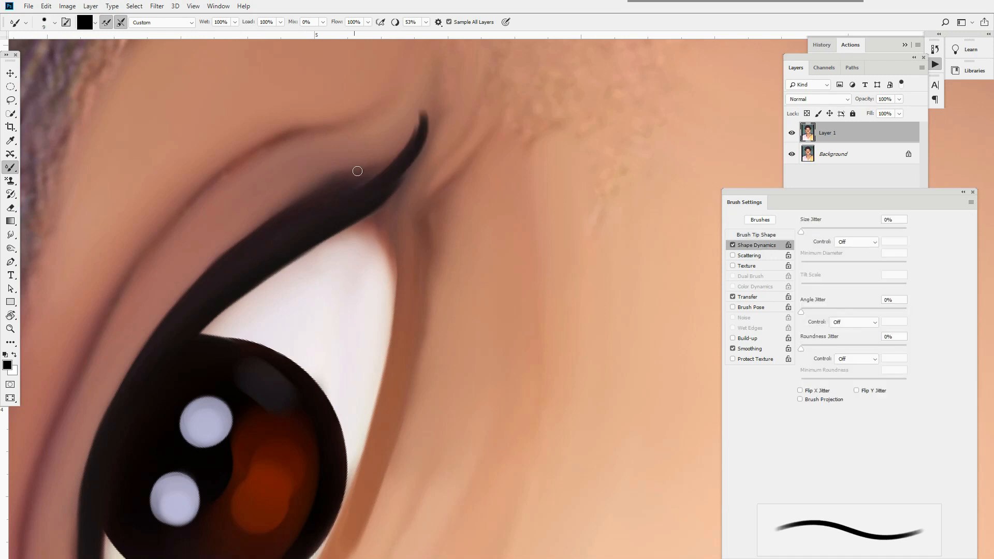
left_click(856, 241)
left_click(854, 270)
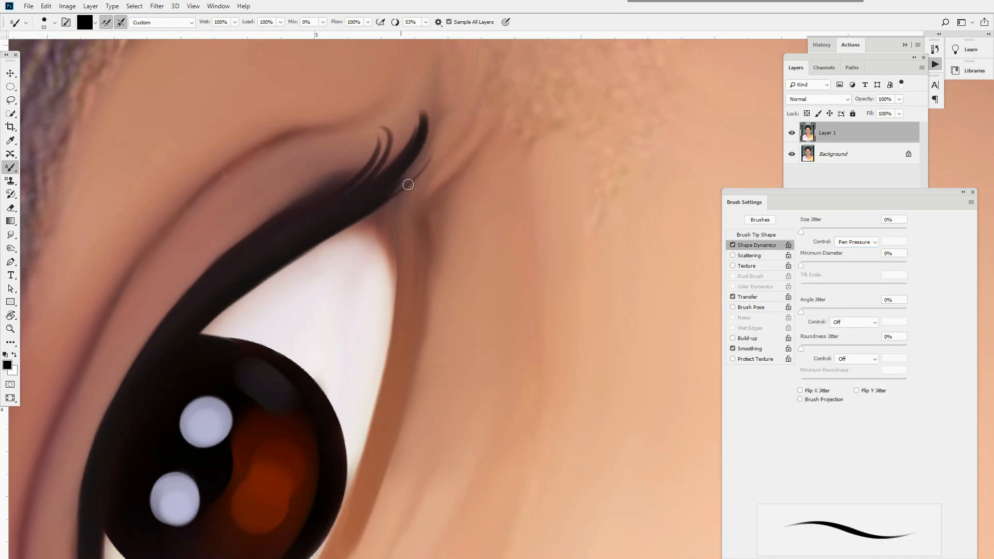
Step: Turn off Shape Dynamics and extend the black liner around the outer corner of the eye toward the lower lid
left_click_drag(408, 184, 419, 240)
key("[")
left_click(733, 245)
mouse_move(374, 174)
left_mouse_down()
mouse_move(385, 238)
mouse_move(400, 177)
left_mouse_up()
key("[")
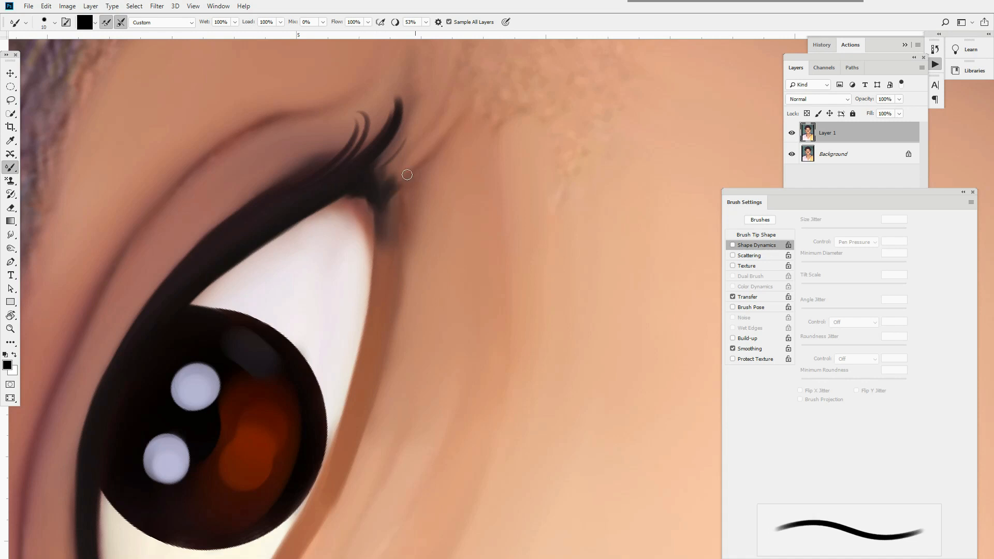
Step: Sample a skin tone beside the nostril and blend the skin around its opening with a larger brush
left_click_drag(368, 229, 300, 233)
left_click_drag(417, 265, 374, 208)
mouse_move(426, 348)
left_mouse_down()
mouse_move(464, 306)
mouse_move(428, 296)
left_mouse_up()
left_click(402, 275, "alt")
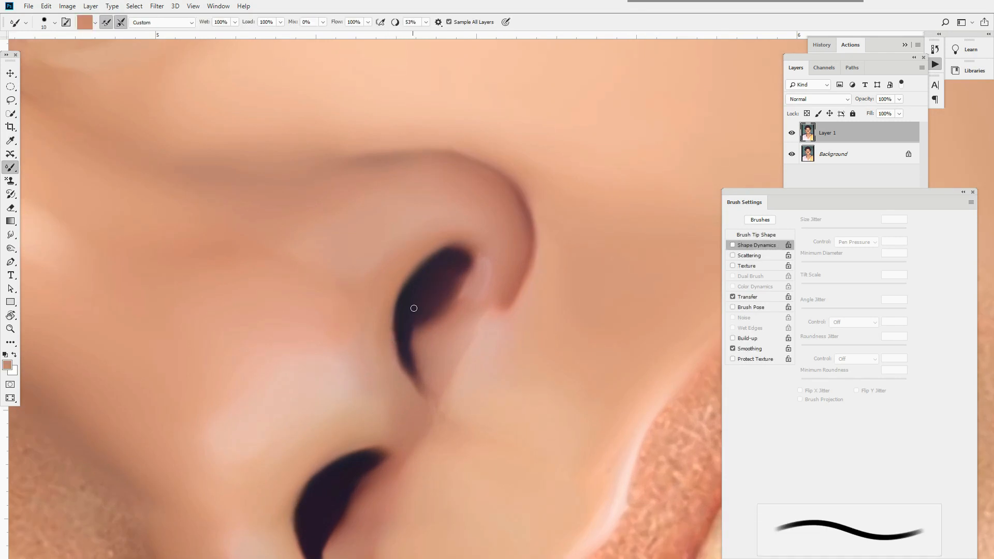
key("bracketright")
key("bracketright")
key("bracketright")
key("bracketright")
key("bracketright")
key("bracketright")
key("bracketright")
key("bracketright")
key("bracketright")
left_click_drag(409, 387, 428, 306)
key("bracketleft")
key("bracketleft")
key("bracketleft")
key("bracketleft")
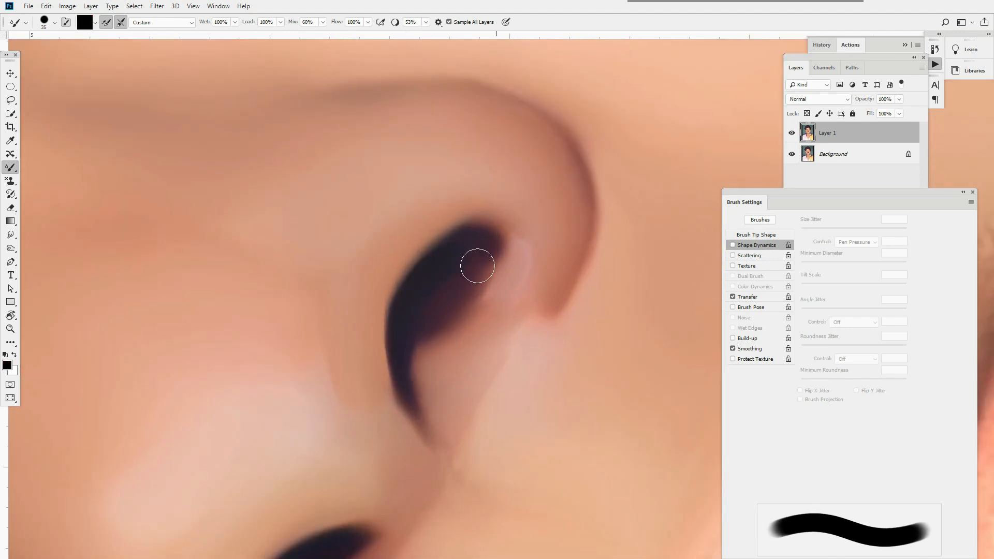
Step: Soften the upper rim of the nostril with a 35 px black brush at 60% Mix, undoing the last stroke
left_click_drag(448, 233, 461, 210)
left_click_drag(526, 228, 486, 228)
mouse_move(550, 243)
left_mouse_down()
mouse_move(579, 291)
mouse_move(553, 251)
left_mouse_up()
key("bracketright")
key("bracketright")
left_click_drag(482, 228, 514, 249)
key("ctrl+z")
Step: Set brush Wet to 52% and smoothing to 9%, and reshape the nostril's upper end by blending skin over it
key("5")
key("2")
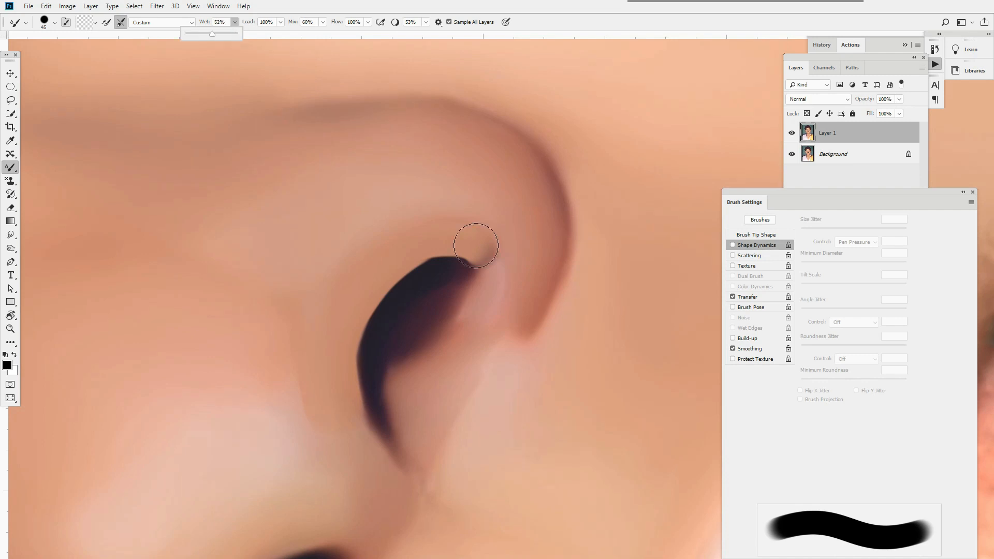
left_click(426, 21)
left_click(406, 36)
key("bracketleft")
key("bracketleft")
key("bracketleft")
key("bracketright")
key("bracketright")
mouse_move(479, 242)
left_mouse_down()
mouse_move(486, 256)
mouse_move(464, 267)
mouse_move(511, 237)
left_mouse_up()
key("bracketleft")
key("bracketleft")
key("bracketright")
key("bracketright")
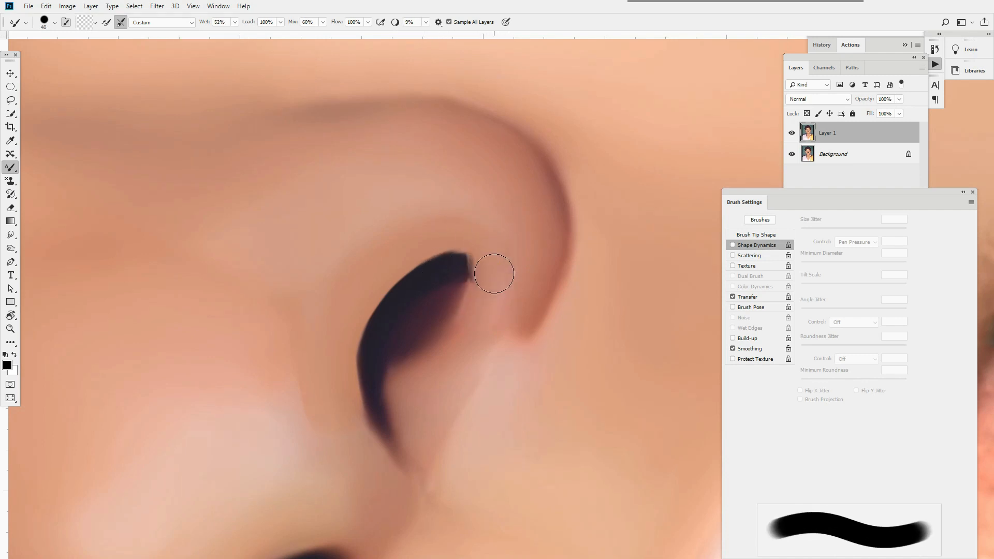
key("bracketleft")
Step: Blend the skin crease beside the nostril and clean up the opening's lower edge with a 20 px brush
key("ctrl+0")
mouse_move(512, 284)
left_mouse_down()
mouse_move(553, 304)
mouse_move(600, 299)
left_mouse_up()
key("ctrl+0")
left_click_drag(555, 293, 673, 300)
key("bracketright")
key("bracketright")
key("bracketleft")
key("bracketleft")
key("bracketleft")
key("bracketleft")
key("bracketleft")
mouse_move(490, 409)
left_mouse_down()
mouse_move(504, 418)
mouse_move(514, 474)
left_mouse_up()
left_click_drag(531, 371, 557, 371)
key("ctrl+z")
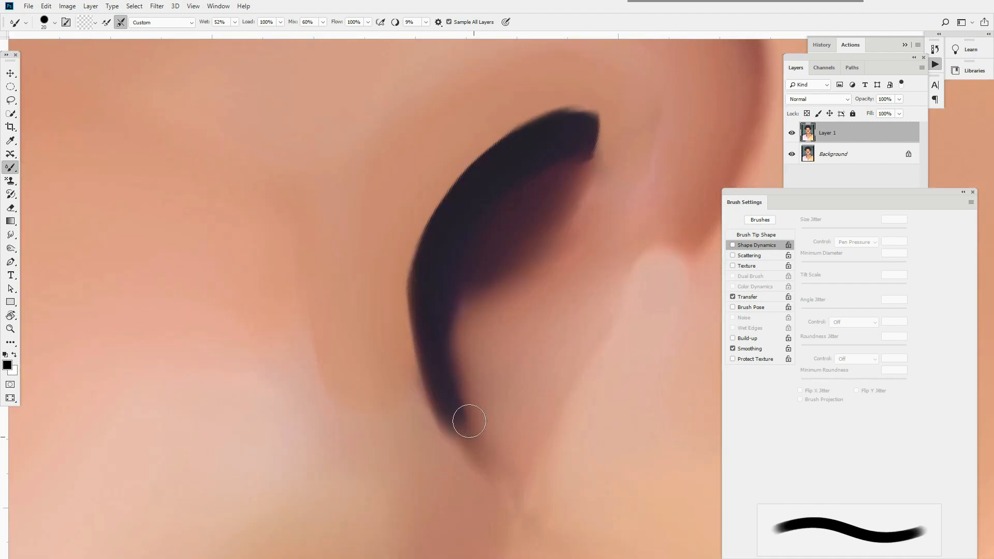
Step: Show the Brush Tip Shape settings and enlarge the brush to 70 px for blending the skin around the nostrils
key("ctrl+0")
left_click_drag(461, 343, 505, 343)
left_click(755, 234)
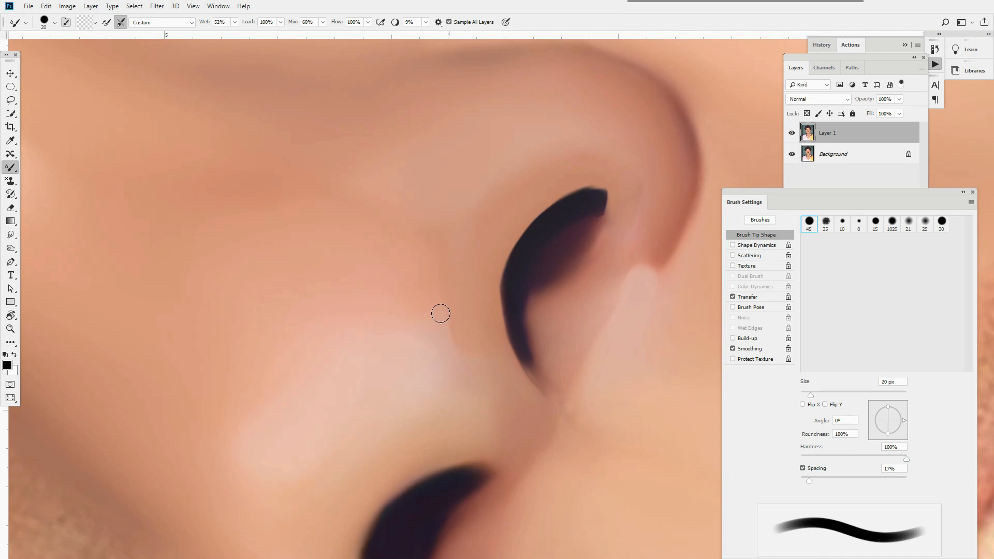
key("bracketright")
key("bracketright")
key("bracketright")
key("bracketright")
key("bracketright")
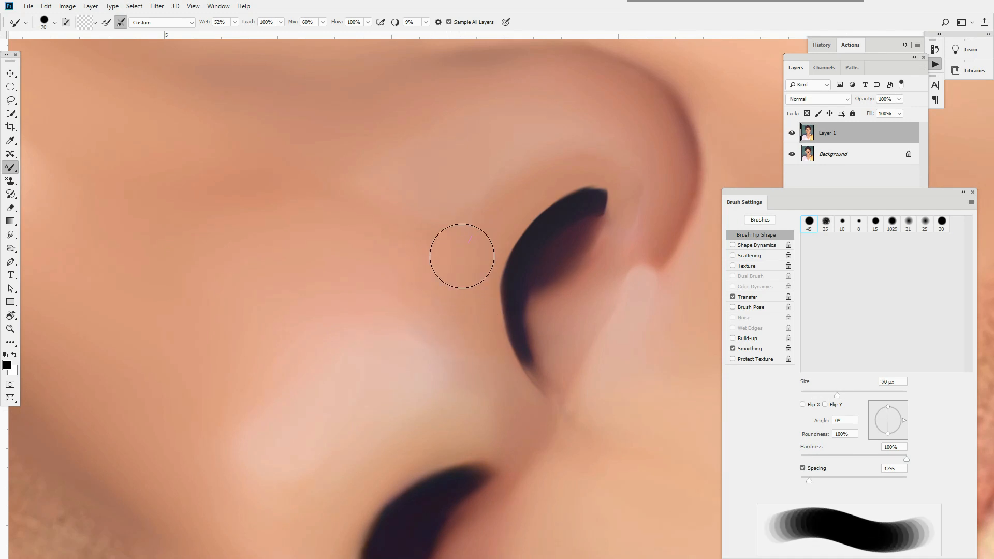
scroll(461, 254, "down", 3)
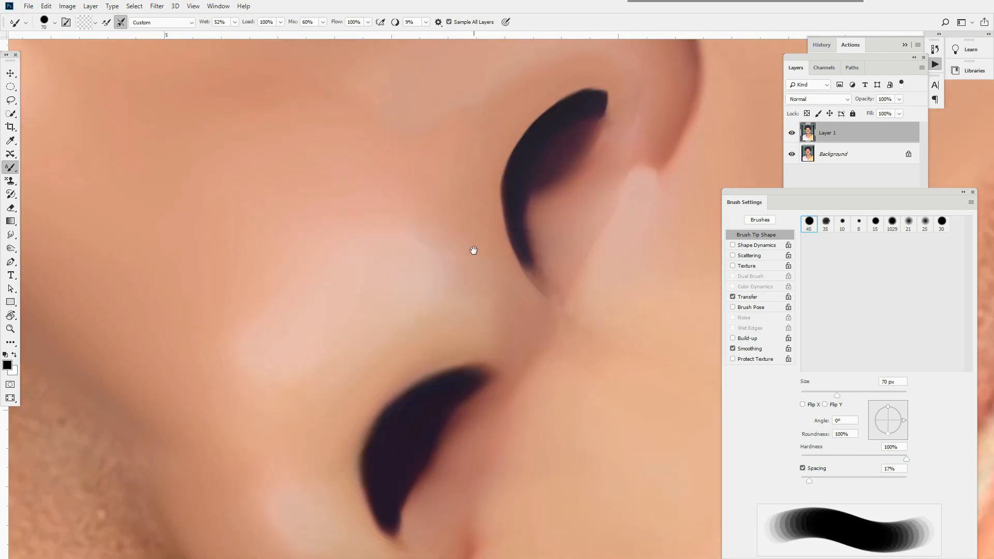
Step: Reduce the brush spacing to 13% and blend the skin between the two nostrils with a smaller brush
key("bracketleft")
key("bracketleft")
key("bracketleft")
left_click_drag(810, 480, 800, 482)
key("bracketright")
left_click_drag(501, 309, 520, 291)
key("bracketleft")
key("bracketleft")
key("bracketleft")
key("bracketleft")
key("bracketleft")
mouse_move(498, 356)
left_mouse_down()
mouse_move(481, 352)
mouse_move(532, 258)
left_mouse_up()
key("ctrl+z")
Step: Smooth the skin around the other nostril and sharpen the edges of its dark opening with progressively smaller brushes
scroll(483, 354, "up", 5)
key("bracketright")
key("bracketright")
key("bracketright")
key("bracketright")
key("bracketright")
key("bracketright")
left_click_drag(433, 422, 415, 461)
left_click_drag(523, 318, 463, 375)
key("bracketleft")
key("bracketleft")
key("bracketleft")
left_click_drag(568, 264, 588, 322)
mouse_move(515, 353)
left_mouse_down()
mouse_move(526, 346)
mouse_move(465, 237)
mouse_move(449, 236)
left_mouse_up()
key("r")
key("b")
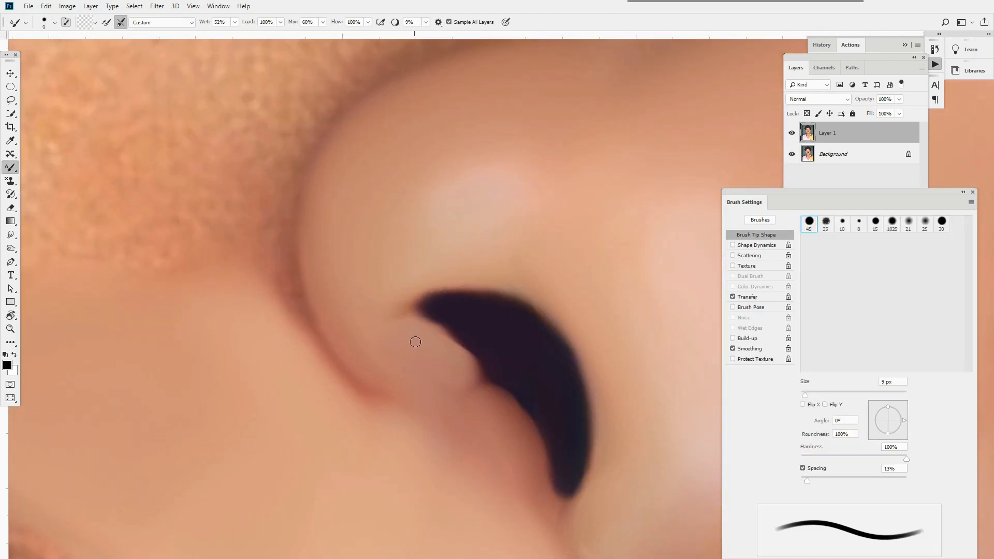
Step: Set the brush spacing to 5% and smooth the outer wing of the second nostril with an enlarged brush
key("bracketright")
key("bracketright")
key("bracketright")
key("bracketright")
key("bracketright")
key("bracketright")
key("bracketright")
key("bracketright")
key("bracketright")
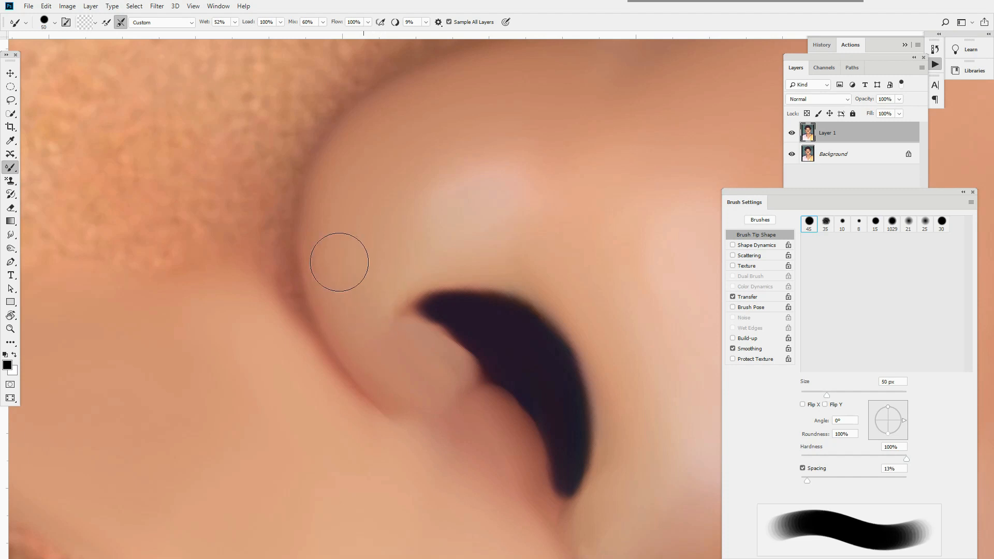
key("bracketright")
left_click_drag(808, 480, 802, 480)
left_click_drag(440, 199, 336, 259)
key("bracketleft")
left_click_drag(365, 238, 406, 270)
Step: Blend the skin over the side of the nose with a slightly larger brush
key("bracketright")
key("bracketright")
left_click_drag(393, 142, 446, 139)
mouse_move(449, 279)
left_mouse_down()
mouse_move(362, 281)
mouse_move(510, 283)
left_mouse_up()
Step: Shrink the brush below 35 px and blend the skin folds beneath the repainted eye
key("bracketleft")
key("bracketleft")
key("bracketleft")
key("bracketleft")
key("bracketleft")
key("bracketright")
key("bracketleft")
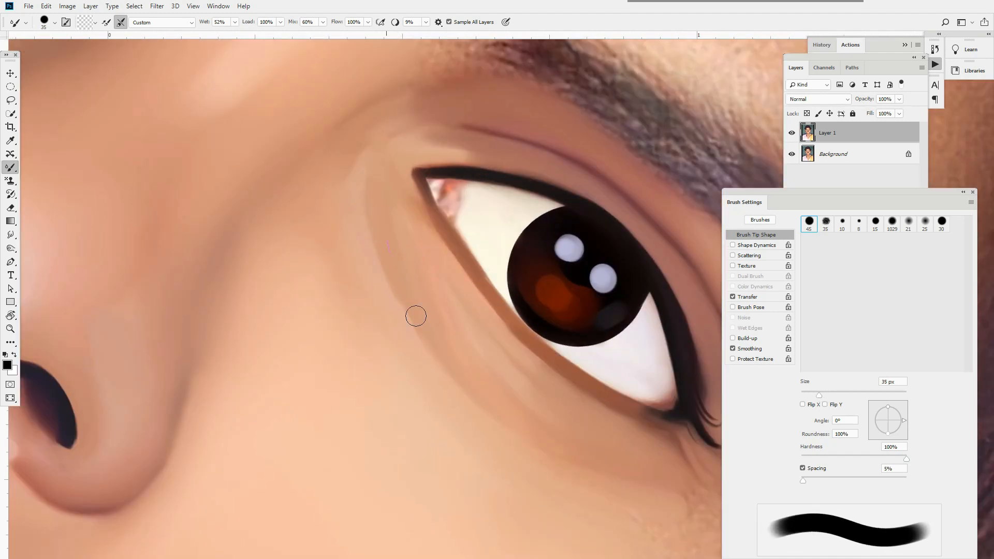
key("bracketleft")
key("bracketleft")
key("bracketleft")
left_click_drag(455, 251, 497, 314)
mouse_move(464, 255)
left_mouse_down()
mouse_move(365, 253)
mouse_move(468, 231)
mouse_move(461, 216)
left_mouse_up()
Step: Save the document and accept the save options
key("ctrl+s")
key("Return")
key("Return")
Step: Enlarge the brush to 90 px and smooth the skin between the nose bridge and the inner brow
left_click_drag(295, 254, 414, 230)
key("bracketright")
key("bracketright")
key("bracketright")
key("bracketright")
key("bracketright")
key("bracketright")
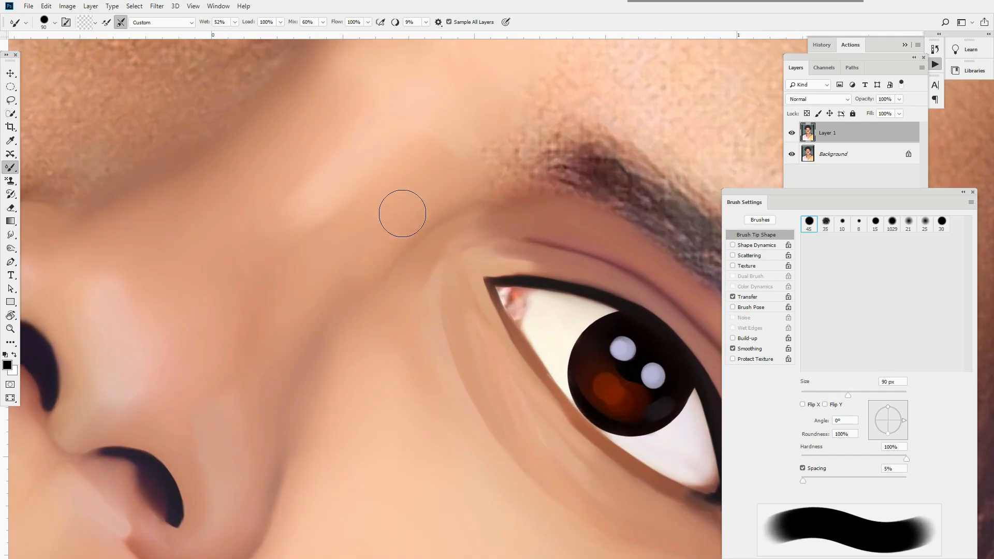
Step: Set brush Wet to 31% and define the pale highlight along the nose bridge, reducing the brush to 45 px
left_click(226, 33)
key("bracketright")
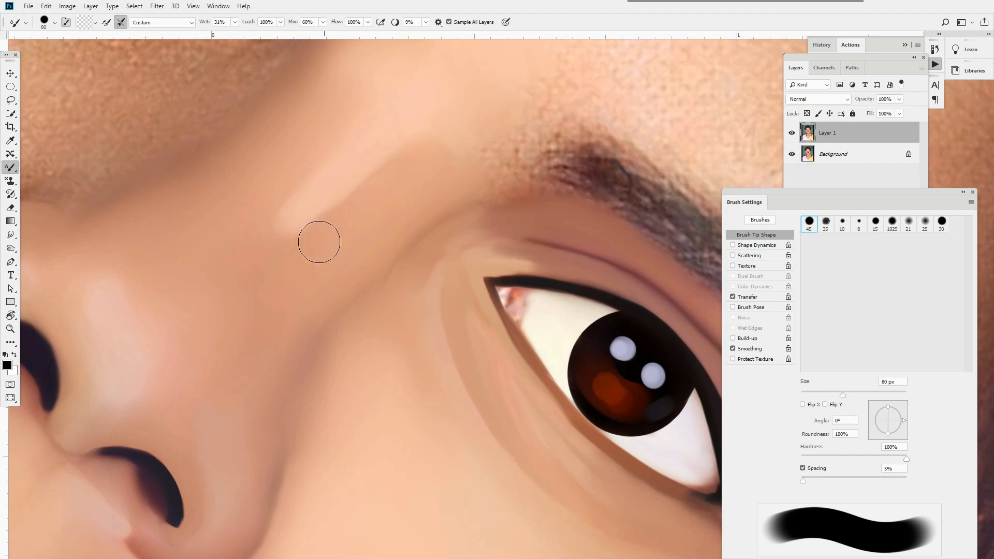
key("bracketleft")
key("bracketleft")
key("bracketleft")
key("bracketleft")
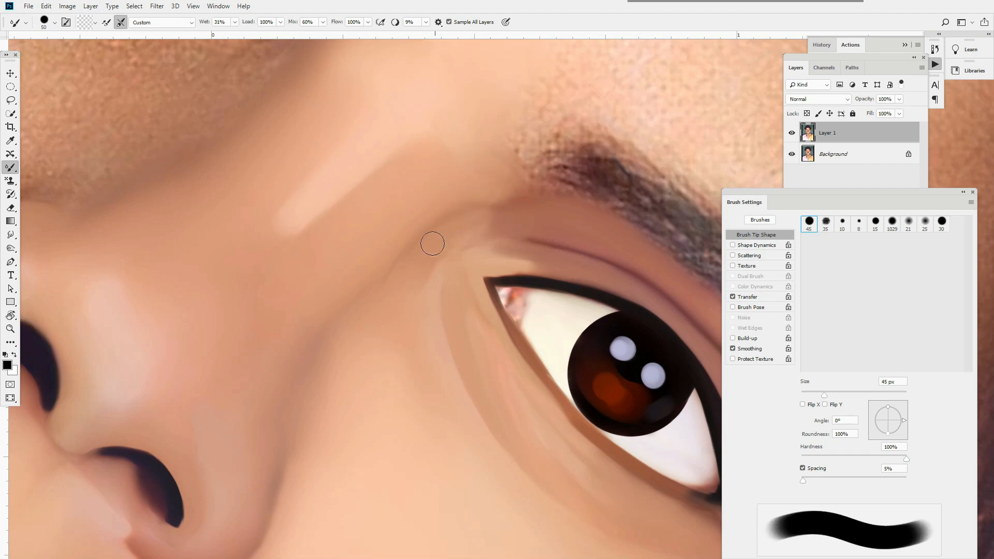
Step: Blend the skin from the eye's inner corner across the nose bridge with a 50 px brush
key("ctrl+0")
mouse_move(439, 225)
left_mouse_down()
mouse_move(486, 204)
mouse_move(450, 223)
mouse_move(499, 244)
mouse_move(508, 280)
mouse_move(475, 284)
left_mouse_up()
scroll(469, 282, "up", 3)
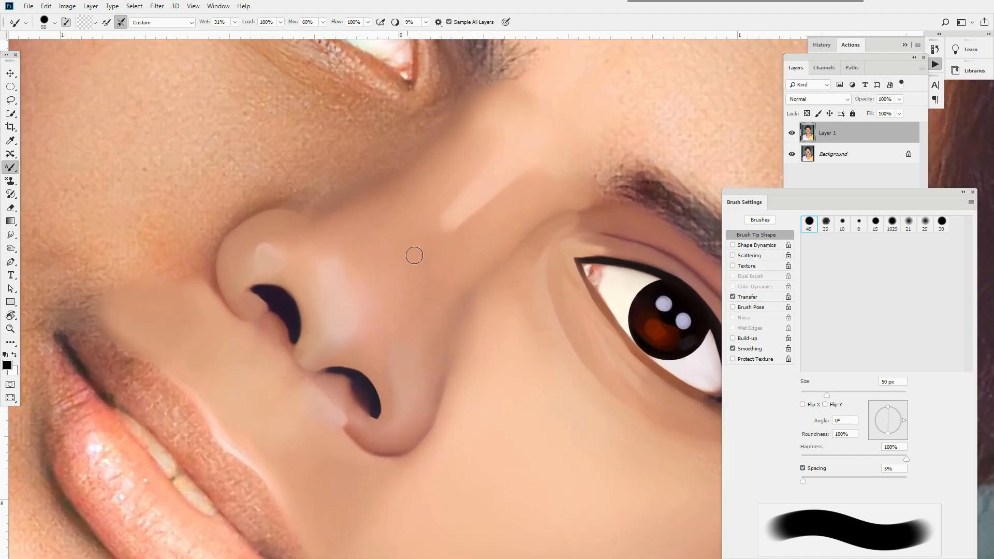
scroll(458, 290, "down", 3)
left_click_drag(453, 197, 450, 245)
scroll(450, 246, "up", 4)
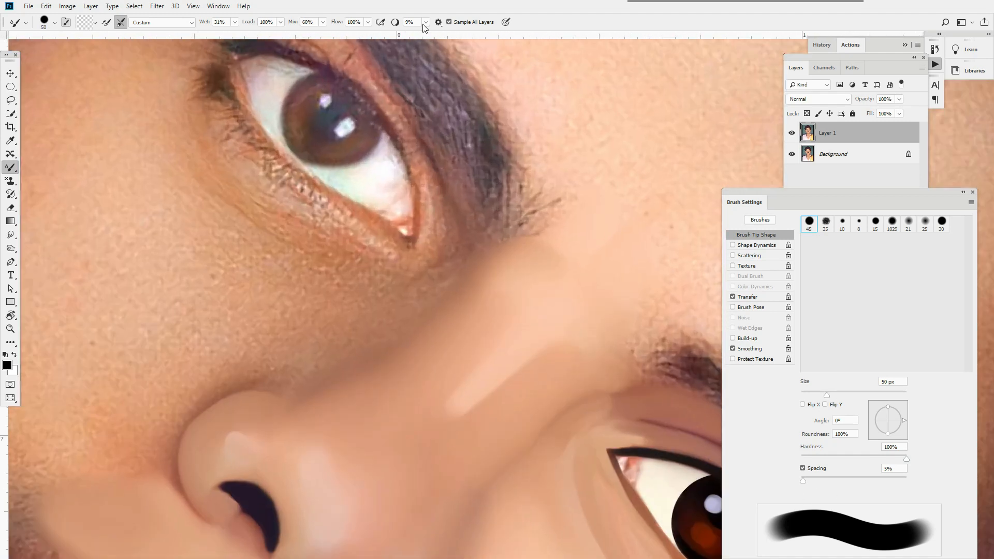
Step: Set brush smoothing to 0% and paint smooth skin around the eye's inner corner, towards the brow, with a brush of about 35 px
key("bracketleft")
key("bracketleft")
key("bracketleft")
key("bracketleft")
key("bracketleft")
key("bracketleft")
key("bracketleft")
mouse_move(454, 189)
left_mouse_down()
mouse_move(451, 245)
mouse_move(466, 135)
mouse_move(512, 248)
mouse_move(491, 165)
left_mouse_up()
key("bracketright")
key("bracketright")
key("bracketright")
key("bracketleft")
key("bracketright")
key("bracketleft")
key("bracketright")
key("bracketright")
key("bracketright")
key("bracketright")
key("bracketleft")
key("bracketleft")
mouse_move(479, 259)
left_mouse_down()
mouse_move(470, 269)
mouse_move(485, 256)
left_mouse_up()
key("bracketleft")
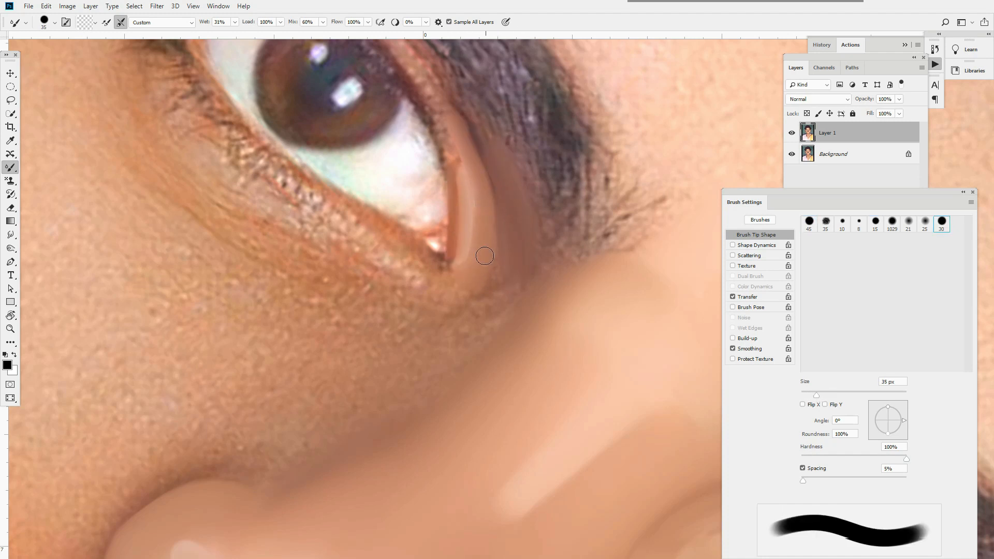
Step: Reduce the brush to 25 px and blend the skin just below the eye's inner corner
left_click(772, 299)
key("bracketright")
key("bracketleft")
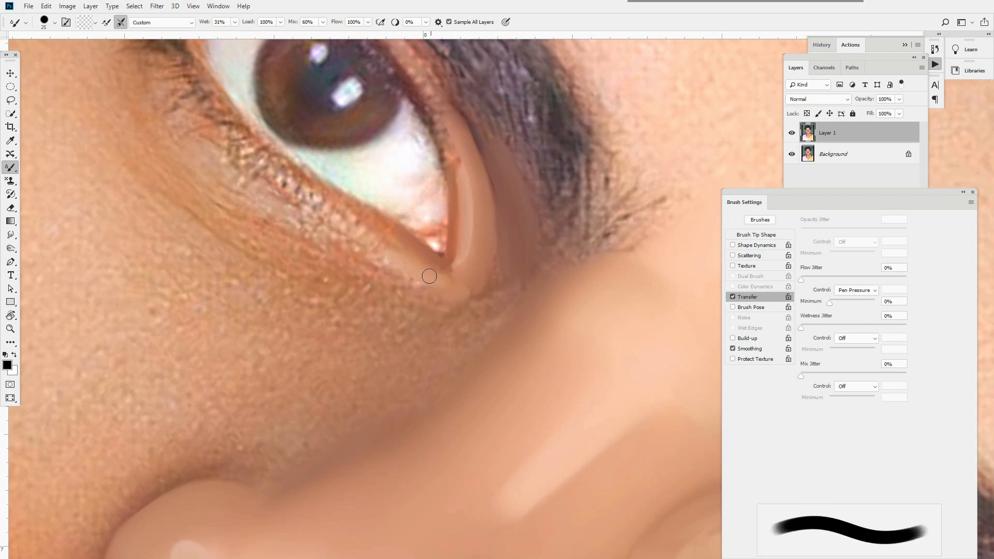
mouse_move(479, 280)
left_mouse_down()
mouse_move(481, 267)
mouse_move(450, 265)
left_mouse_up()
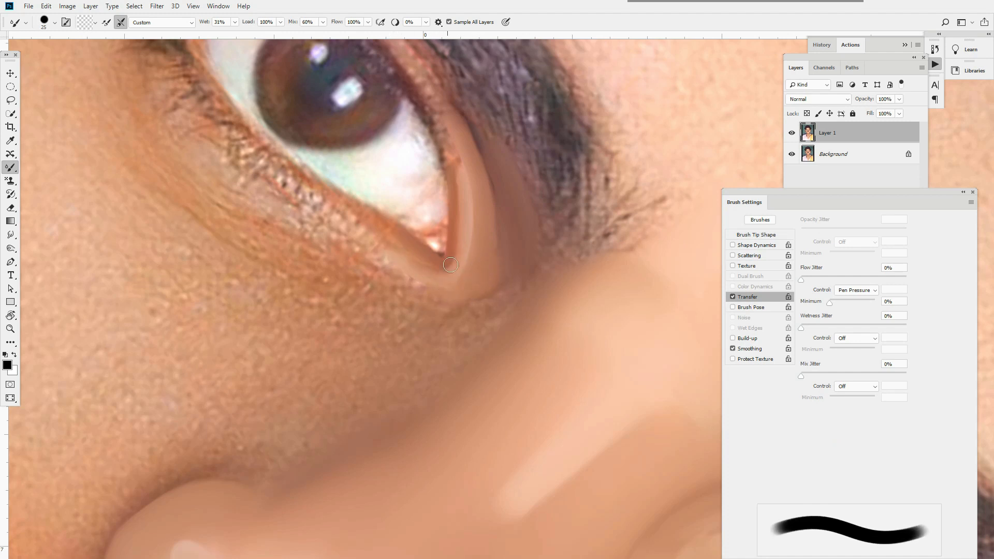
Step: Smooth the lower eyelid outward from the inner corner with a 35 px brush
key("bracketright")
mouse_move(357, 251)
left_mouse_down()
mouse_move(381, 247)
mouse_move(415, 299)
left_mouse_up()
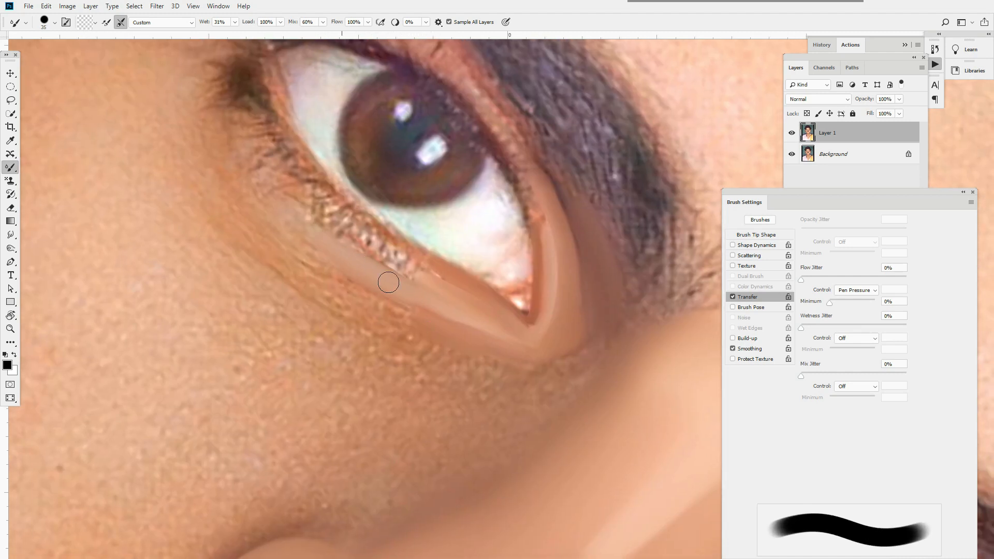
mouse_move(372, 311)
left_mouse_down()
mouse_move(317, 238)
mouse_move(246, 204)
mouse_move(326, 316)
mouse_move(393, 347)
left_mouse_up()
Step: Enlarge the brush to 50 px and beyond, and blend the under-eye crease into the upper cheek
key("bracketright")
key("bracketright")
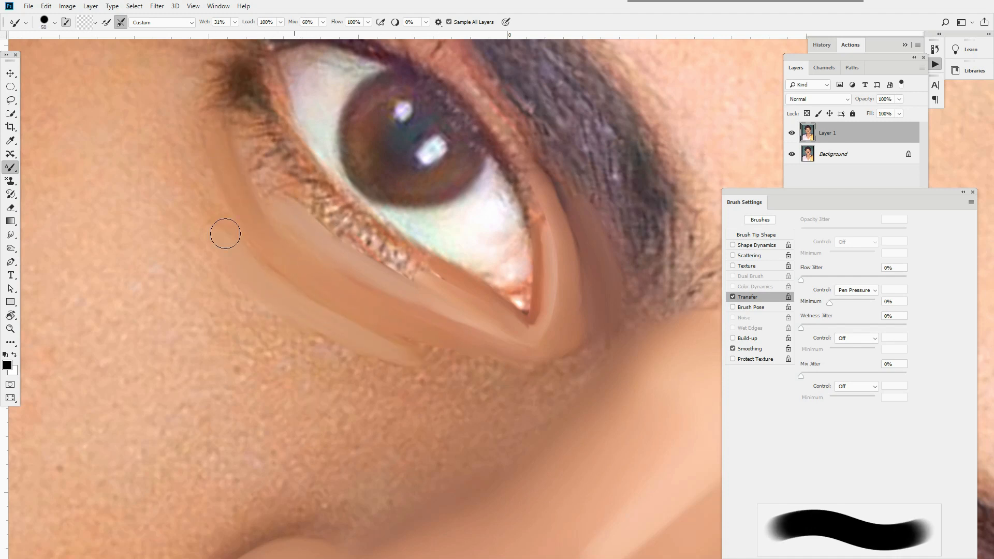
left_click_drag(226, 239, 314, 334)
left_click_drag(318, 383, 264, 289)
key("bracketright")
key("bracketright")
key("bracketright")
key("bracketright")
left_click_drag(315, 333, 235, 234)
Step: Rotate the canvas and blend the skin below the eye's outer corner with the Mixer Brush
key("bracketleft")
key("bracketleft")
key("bracketleft")
key("bracketleft")
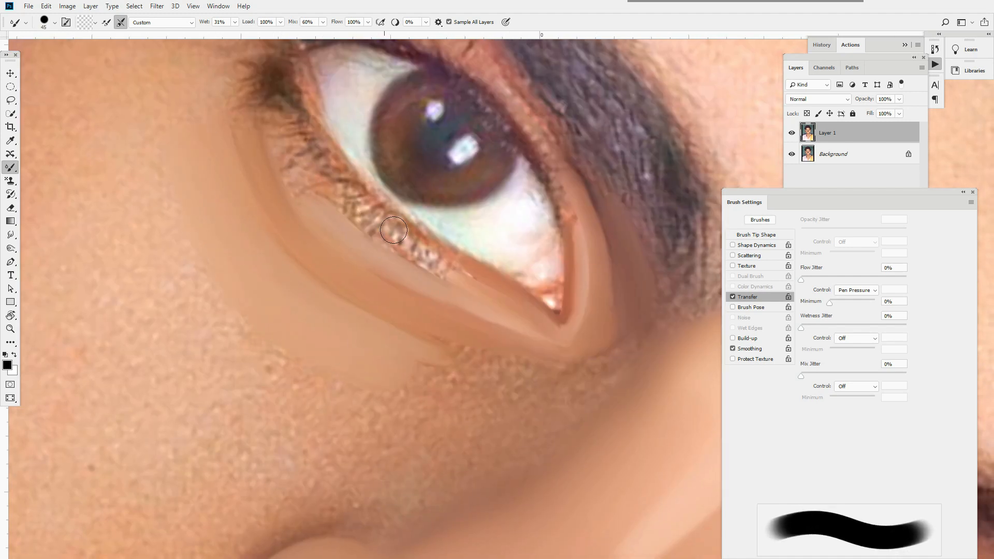
scroll(387, 230, "down", 3)
key("r")
left_click_drag(549, 177, 378, 257)
scroll(377, 258, "up", 3)
left_click_drag(280, 468, 42, 215)
left_click(9, 168)
key("bracketleft")
left_click_drag(324, 327, 345, 185)
key("bracketright")
key("bracketright")
key("bracketright")
key("bracketright")
key("bracketright")
left_click_drag(352, 321, 362, 188)
Step: Paint over the lower lash line and eyelid rim with a smaller Mixer Brush
key("bracketleft")
key("bracketleft")
key("bracketleft")
key("bracketleft")
key("bracketleft")
key("bracketleft")
key("bracketleft")
key("bracketleft")
key("bracketleft")
mouse_move(280, 256)
left_mouse_down()
mouse_move(390, 256)
mouse_move(444, 194)
left_mouse_up()
mouse_move(404, 186)
left_mouse_down()
mouse_move(367, 254)
mouse_move(335, 246)
mouse_move(393, 250)
mouse_move(429, 177)
left_mouse_up()
key("bracketright")
key("bracketleft")
key("bracketright")
key("bracketright")
key("bracketleft")
key("bracketright")
mouse_move(349, 290)
left_mouse_down()
mouse_move(318, 324)
mouse_move(408, 236)
left_mouse_up()
left_click_drag(327, 342, 342, 316)
Step: Enlarge the brush to 60 px and blend the highlights and shadows of the under-eye bag
key("bracketright")
key("bracketright")
left_click_drag(336, 371, 445, 239)
key("bracketright")
key("bracketleft")
key("bracketleft")
key("bracketleft")
key("bracketleft")
mouse_move(307, 275)
left_mouse_down()
mouse_move(377, 237)
mouse_move(392, 217)
mouse_move(382, 261)
mouse_move(346, 285)
left_mouse_up()
key("bracketright")
key("bracketright")
key("bracketright")
left_click_drag(459, 217, 399, 290)
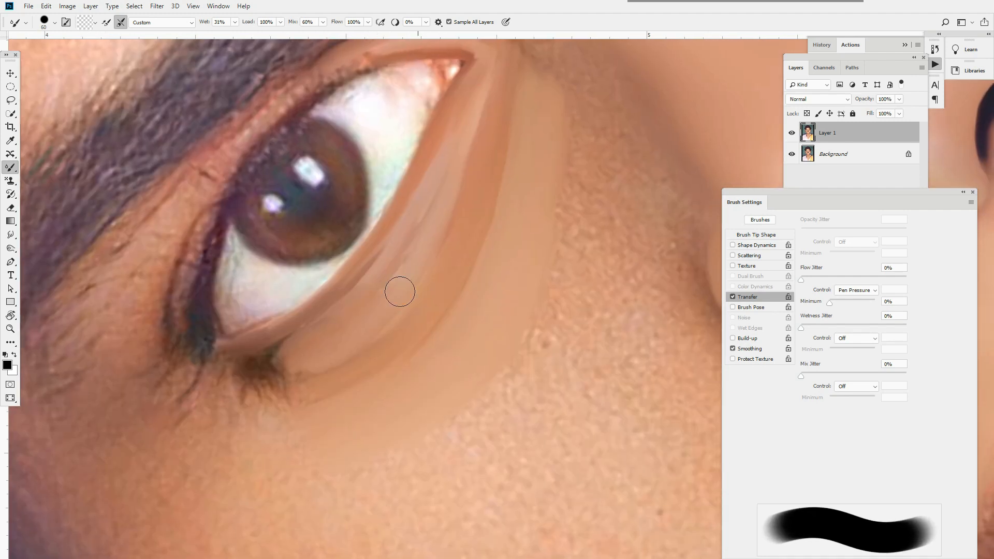
key("bracketleft")
left_click_drag(331, 323, 425, 342)
Step: Switch to the Smudge tool at 65% strength and soften the skin at the eye's outer corner, reducing the brush from 60 to 45 px
key("r")
key("r")
left_click_drag(291, 349, 348, 155)
mouse_move(309, 198)
left_mouse_down()
mouse_move(315, 251)
mouse_move(281, 212)
left_mouse_up()
key("bracketright")
key("bracketright")
key("bracketright")
key("bracketleft")
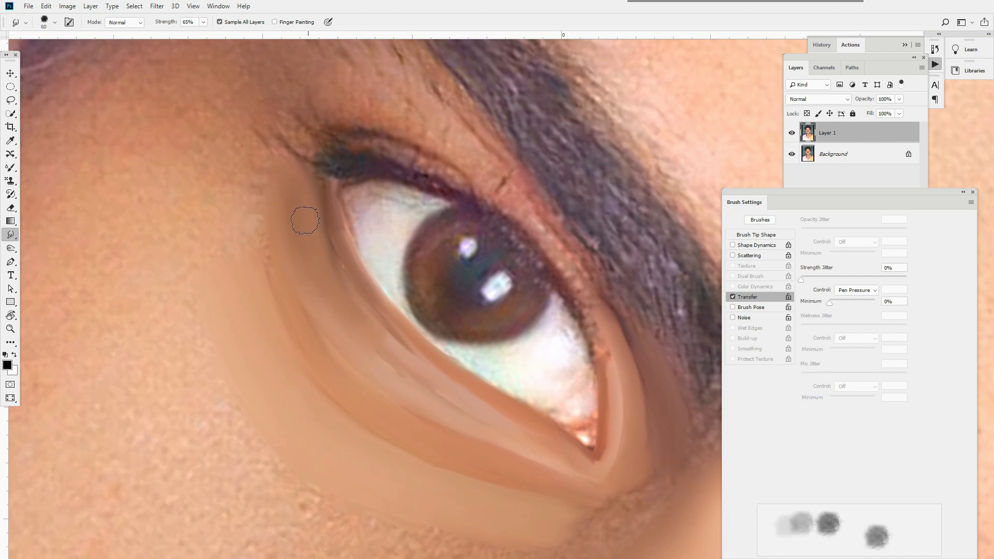
key("bracketleft")
key("bracketleft")
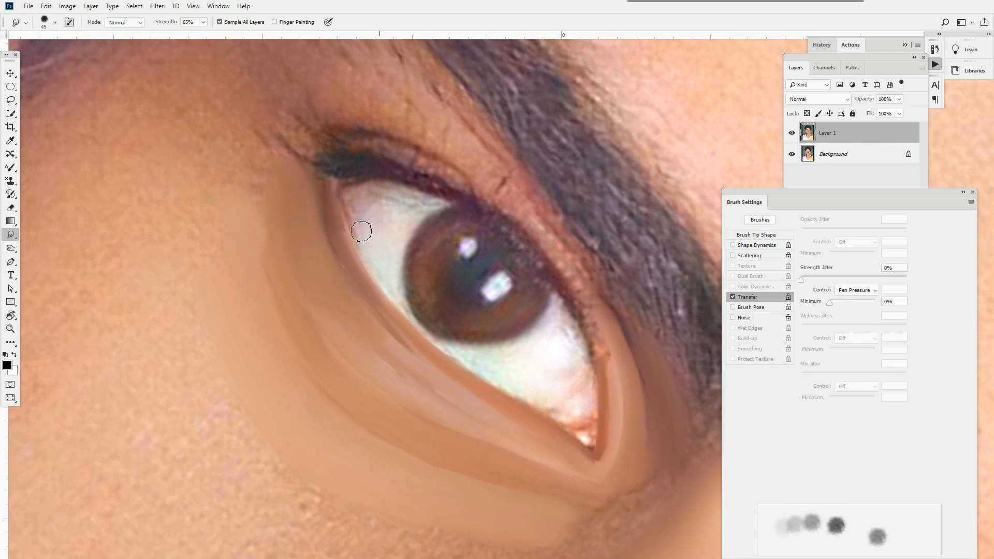
key("bracketleft")
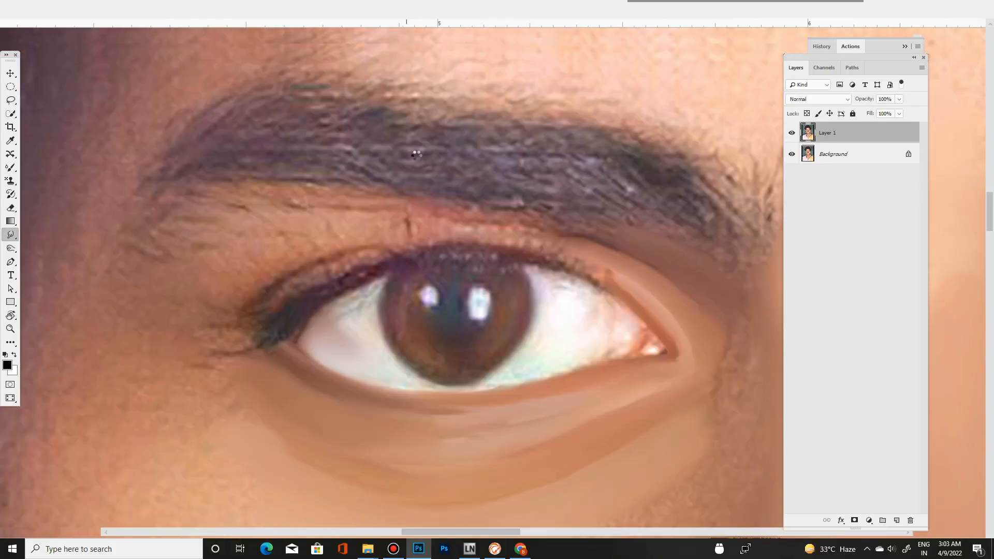
Step: Enlarge the Smudge brush to 150 px and smooth the upper cheek below the eye
scroll(450, 181, "down", 4)
left_click_drag(450, 181, 438, 181)
key("r")
mouse_move(539, 288)
left_mouse_down()
mouse_move(499, 313)
mouse_move(565, 313)
mouse_move(545, 403)
mouse_move(555, 248)
mouse_move(511, 346)
left_mouse_up()
key("bracketright")
key("bracketright")
key("bracketright")
key("bracketright")
key("bracketright")
key("bracketright")
mouse_move(594, 469)
left_mouse_down()
mouse_move(555, 362)
mouse_move(383, 350)
mouse_move(554, 432)
mouse_move(466, 282)
mouse_move(499, 244)
left_mouse_up()
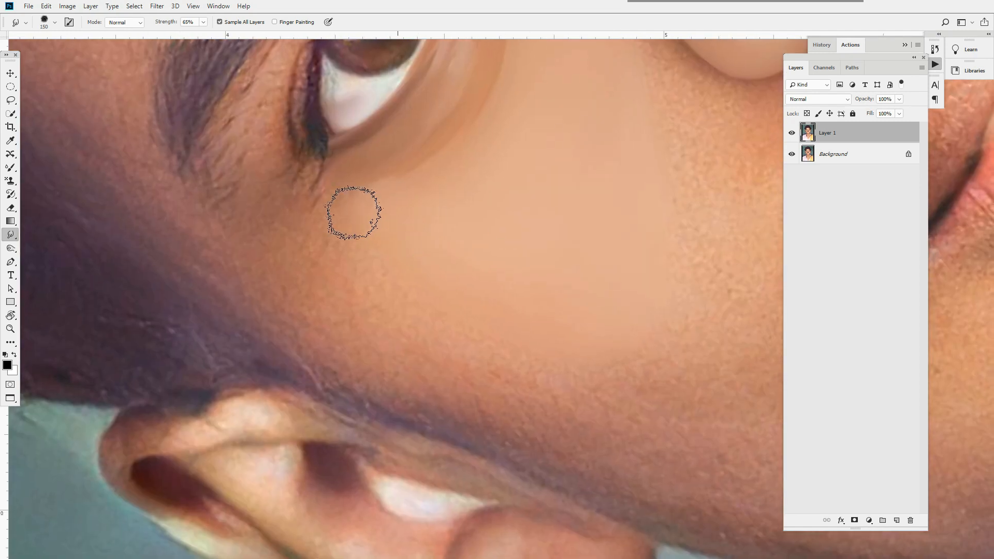
Step: Smudge the skin from the cheekbone towards the temple and ear with a 200 px brush
key("bracketright")
key("bracketright")
mouse_move(406, 225)
left_mouse_down()
mouse_move(364, 309)
mouse_move(439, 390)
mouse_move(370, 370)
mouse_move(311, 297)
mouse_move(269, 304)
left_mouse_up()
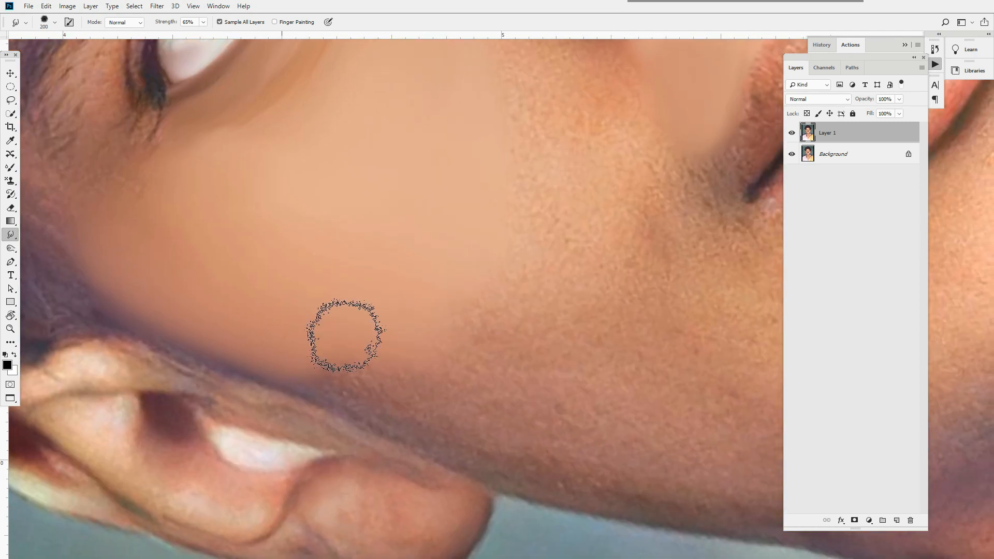
Step: Smooth the middle of the cheek between the ear and the mouth with a Smudge brush larger than 200 px
mouse_move(344, 332)
left_mouse_down()
mouse_move(410, 393)
mouse_move(475, 282)
mouse_move(364, 372)
left_mouse_up()
key("bracketright")
key("bracketright")
mouse_move(414, 393)
left_mouse_down()
mouse_move(519, 433)
mouse_move(561, 417)
mouse_move(538, 363)
left_mouse_up()
key("bracketright")
mouse_move(539, 309)
left_mouse_down()
mouse_move(517, 292)
mouse_move(556, 277)
mouse_move(541, 310)
mouse_move(510, 275)
left_mouse_up()
Step: Reduce the Smudge brush to 100 px and 90 px and smooth the skin beside the nostril and up to the eye's inner corner
key("bracketleft")
key("bracketleft")
key("bracketleft")
key("bracketleft")
key("bracketleft")
key("bracketright")
mouse_move(509, 433)
left_mouse_down()
mouse_move(503, 407)
mouse_move(482, 412)
mouse_move(545, 520)
mouse_move(466, 421)
left_mouse_up()
key("bracketright")
key("bracketleft")
key("bracketleft")
left_click_drag(447, 313, 432, 269)
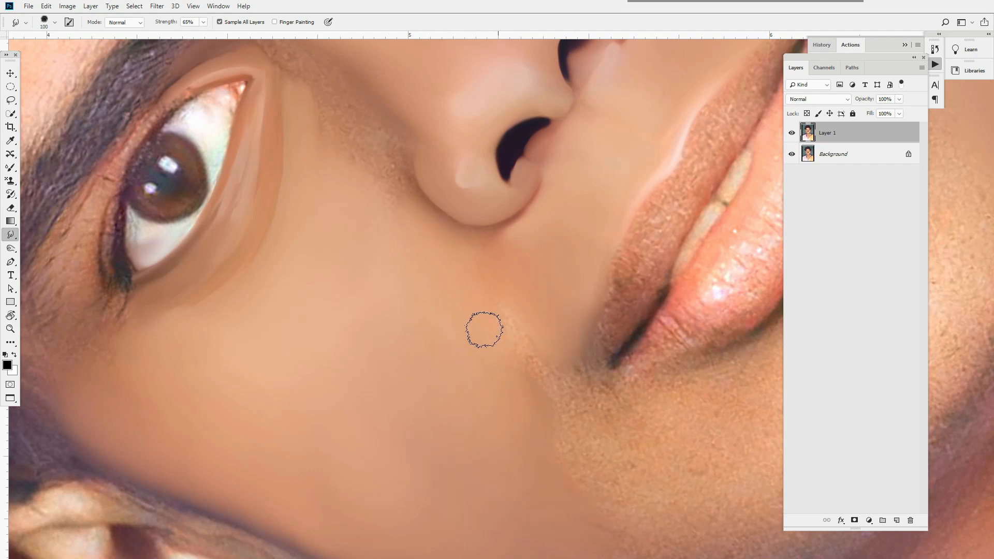
left_click_drag(400, 177, 458, 296)
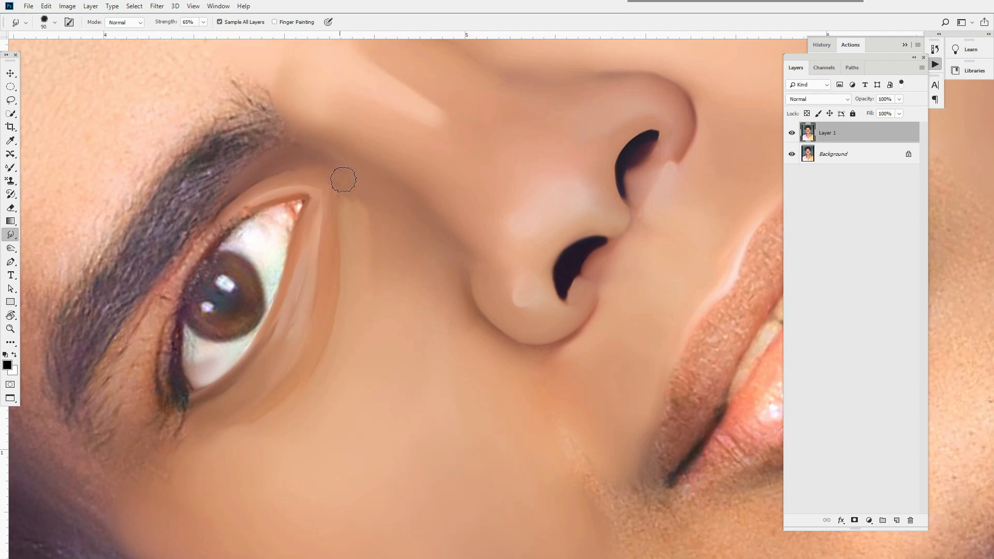
Step: Enlarge the Smudge brush and blend the remaining rough skin between the cheek and the mouth corner
key("bracketright")
key("bracketright")
key("bracketright")
key("bracketright")
mouse_move(588, 433)
left_mouse_down()
mouse_move(550, 323)
mouse_move(545, 375)
mouse_move(502, 357)
mouse_move(513, 268)
left_mouse_up()
left_click_drag(632, 408, 557, 316)
mouse_move(456, 313)
left_mouse_down()
mouse_move(419, 309)
mouse_move(439, 311)
mouse_move(425, 297)
left_mouse_up()
Step: Switch to the Mixer Brush and turn off spacing for the soft round tip with 0% hardness
key("b")
left_click(68, 22)
left_click(801, 468)
Step: Blend the lower cheek towards the jaw and mouth corner with the soft Mixer Brush, reducing it to 200 px
key("bracketright")
key("bracketright")
key("bracketright")
key("bracketright")
key("bracketright")
key("bracketright")
key("bracketright")
key("bracketright")
key("bracketright")
key("bracketright")
mouse_move(391, 304)
left_mouse_down()
mouse_move(348, 344)
mouse_move(410, 401)
left_mouse_up()
key("bracketleft")
key("bracketleft")
key("bracketleft")
key("bracketleft")
left_click_drag(505, 278, 407, 252)
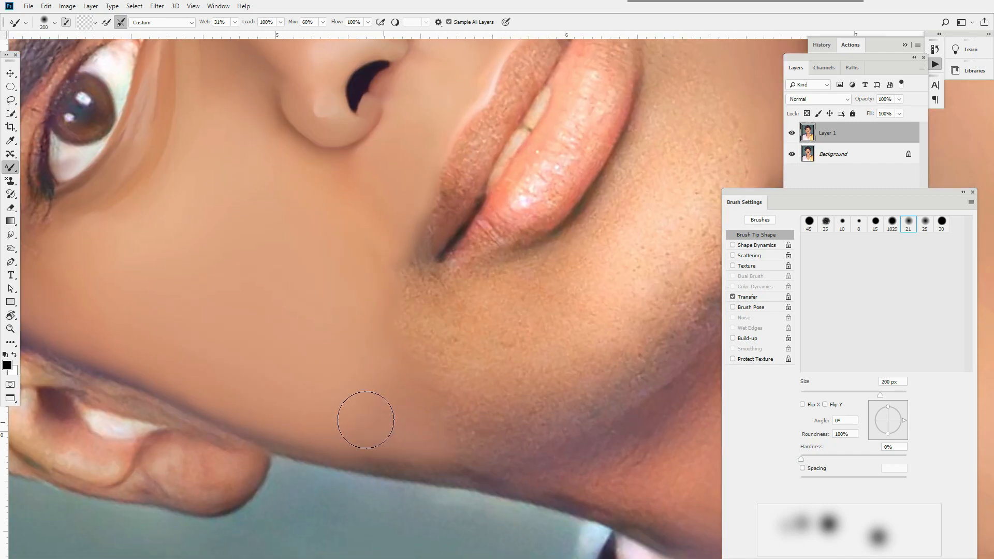
Step: Sample the cheek's skin tone and blend the jawline beneath the mouth corner towards the chin with the Mixer Brush
key("bracketright")
key("bracketright")
left_click(496, 297, "alt")
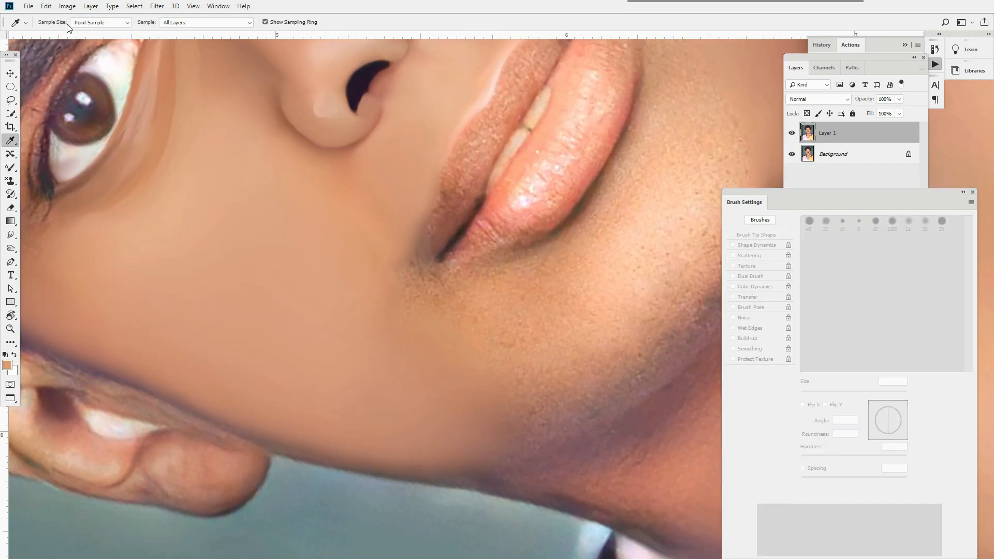
left_click(67, 23)
left_click_drag(467, 405, 593, 406)
key("bracketleft")
key("bracketleft")
key("bracketleft")
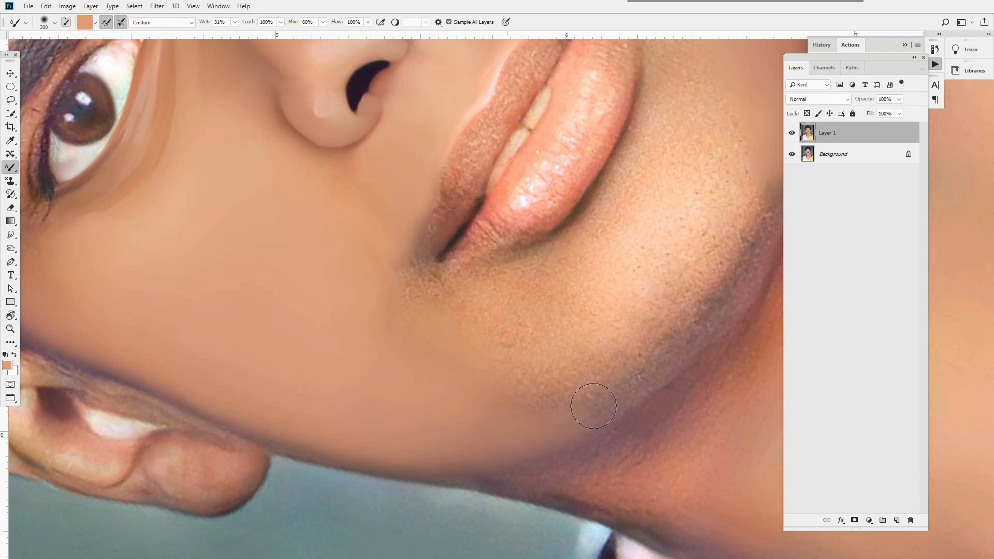
Step: Blend the remaining rough skin between the mouth corner and the jaw with the Mixer Brush at up to 250 px
left_click_drag(410, 331, 526, 362)
key("bracketleft")
mouse_move(476, 474)
left_mouse_down()
mouse_move(424, 461)
mouse_move(226, 375)
left_mouse_up()
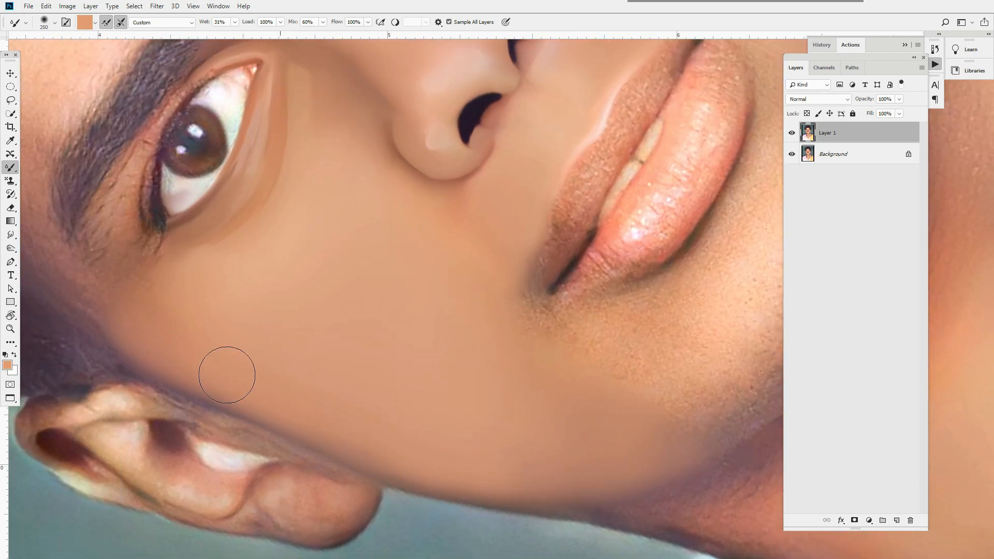
left_click_drag(397, 372, 331, 372)
mouse_move(471, 356)
left_mouse_down()
mouse_move(414, 332)
mouse_move(478, 283)
left_mouse_up()
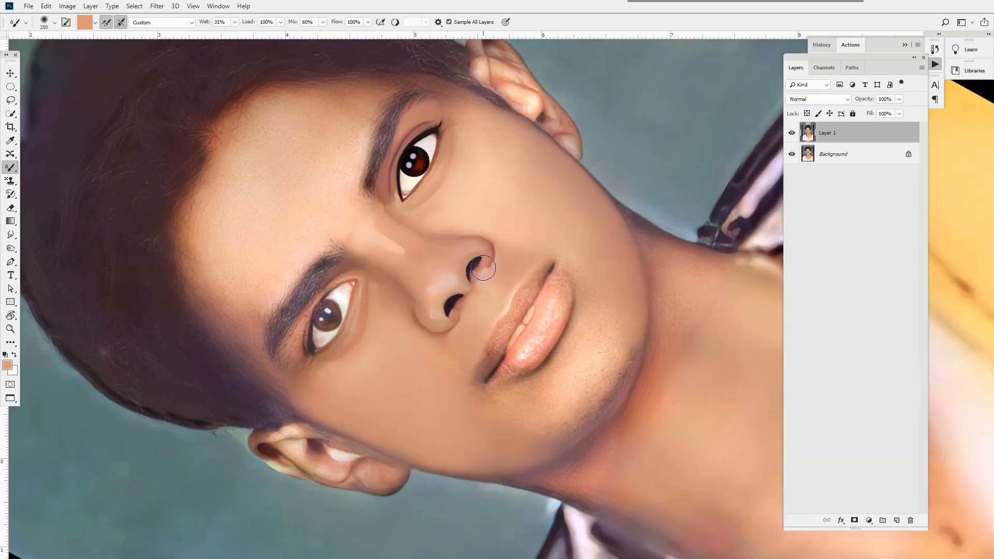
left_click_drag(306, 274, 363, 275)
left_click_drag(533, 324, 345, 247)
Step: Switch to the Smudge tool at about 200 px and smooth the whole chin and the skin beneath the lower lip
left_click(11, 234)
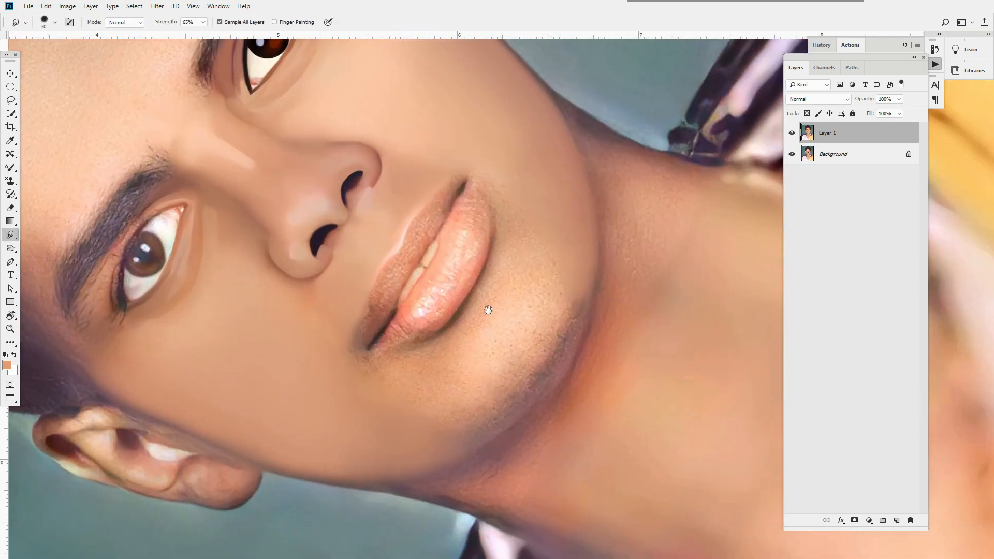
left_click_drag(488, 311, 394, 379)
key("bracketright")
mouse_move(315, 408)
left_mouse_down()
mouse_move(432, 352)
mouse_move(493, 236)
left_mouse_up()
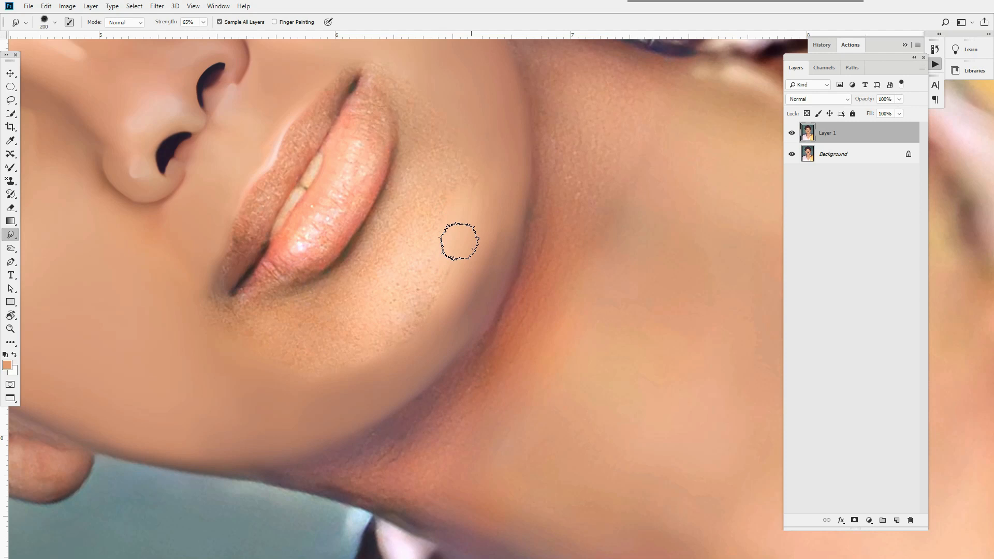
mouse_move(413, 307)
left_mouse_down()
mouse_move(340, 382)
mouse_move(378, 378)
left_mouse_up()
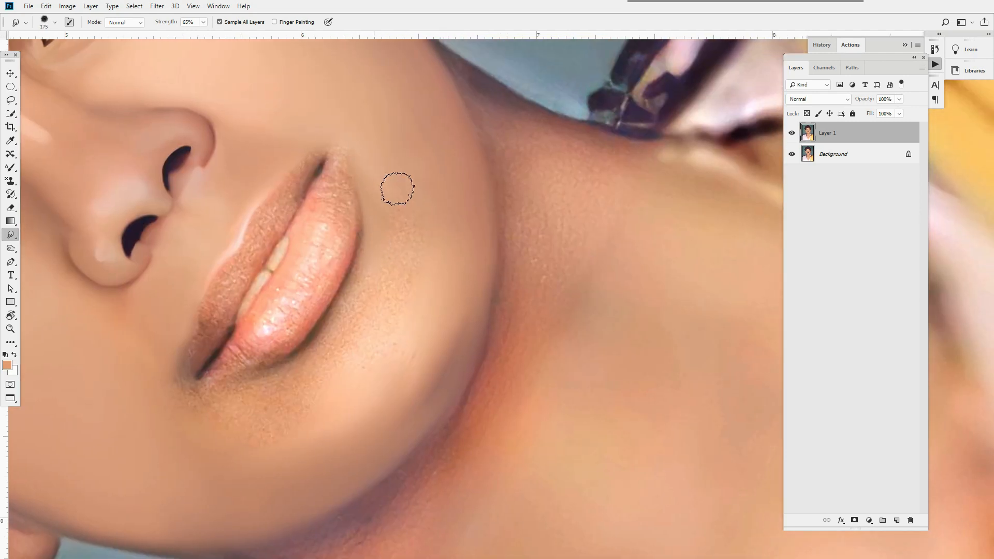
key("bracketleft")
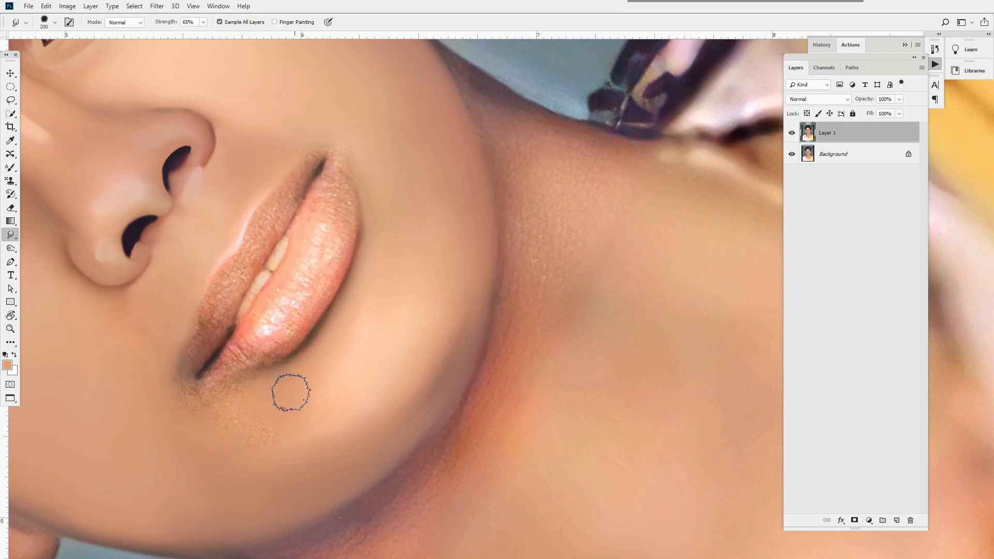
left_click_drag(340, 312, 443, 258)
Step: Reduce the Smudge brush to 70 px and 60 px and smooth both lips into the mouth corners
key("bracketleft")
key("bracketleft")
key("bracketleft")
key("bracketleft")
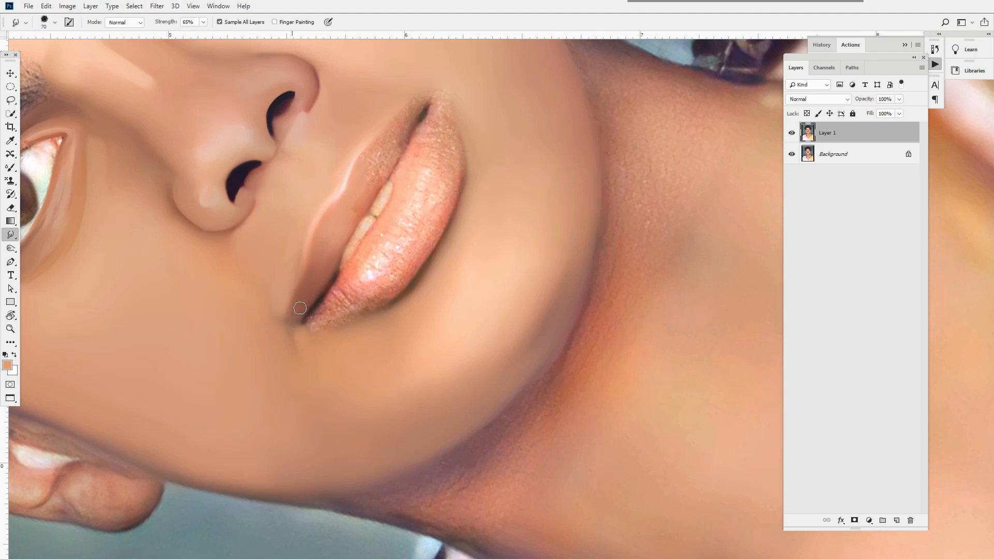
left_click_drag(356, 211, 324, 300)
key("bracketleft")
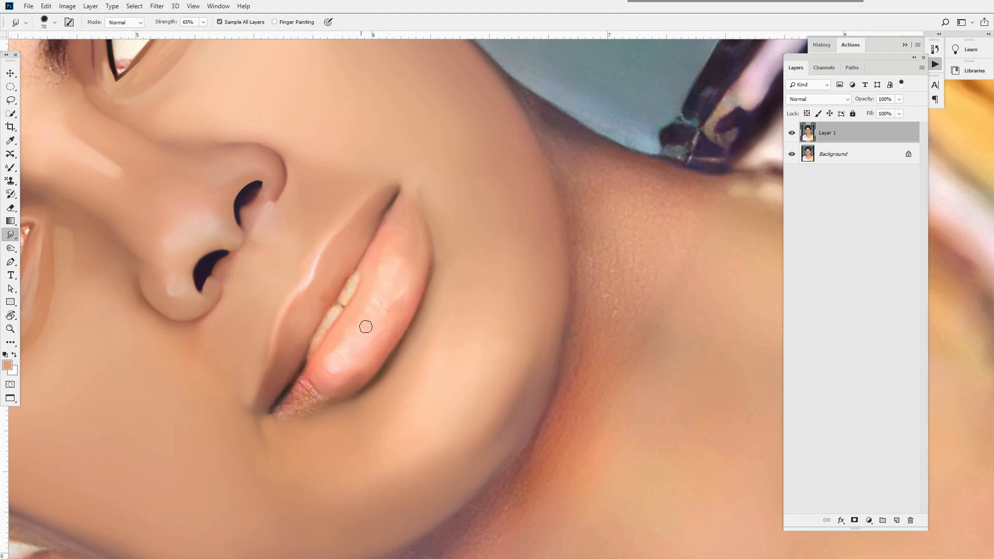
left_click_drag(414, 287, 487, 212)
key("bracketleft")
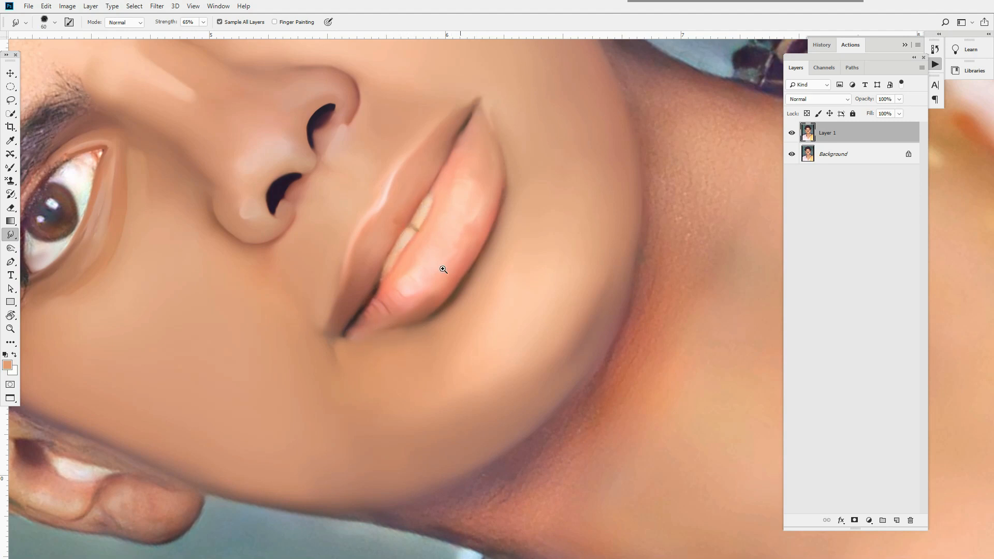
Step: Smooth the upper eyelid and dark lash line of the unpainted eye with a 35 to 40 px Smudge brush
left_click_drag(460, 280, 365, 279)
left_click_drag(492, 259, 523, 259)
left_click_drag(243, 261, 388, 262)
left_click_drag(393, 331, 459, 333)
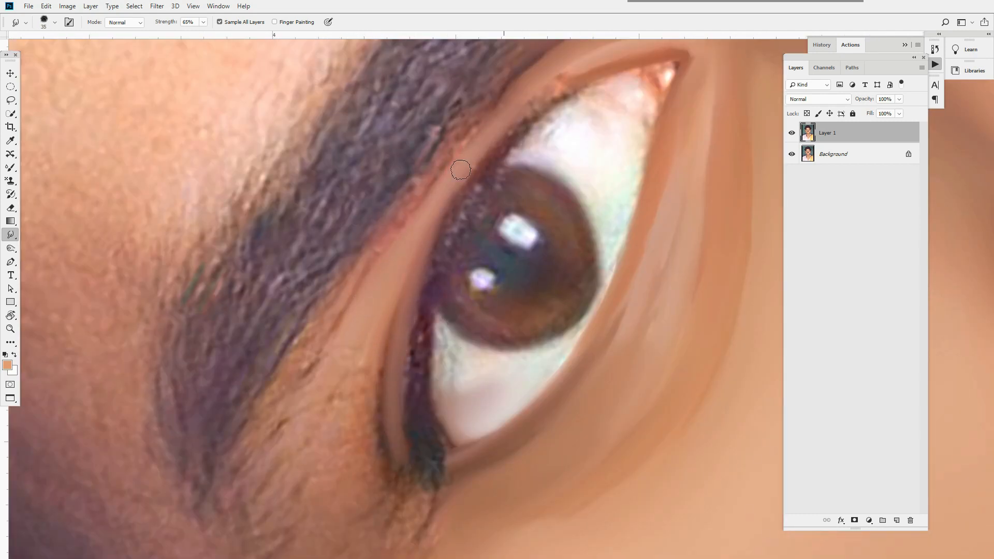
left_click_drag(407, 323, 435, 242)
key("bracketright")
key("bracketright")
left_click_drag(392, 319, 393, 281)
key("bracketright")
mouse_move(347, 327)
left_mouse_down()
mouse_move(377, 348)
mouse_move(371, 410)
left_mouse_up()
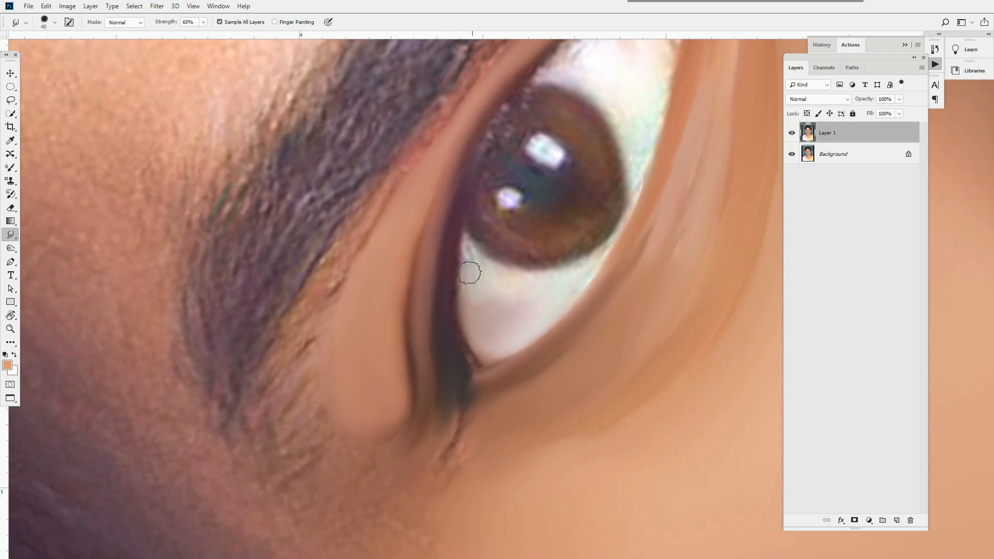
Step: Smudge the skin around the same eye's outer corner with a 35 px brush until the stray lashes blend in
left_click_drag(592, 172, 479, 255)
scroll(508, 287, "down", 1)
left_click_drag(366, 490, 465, 314)
key("bracketleft")
key("bracketleft")
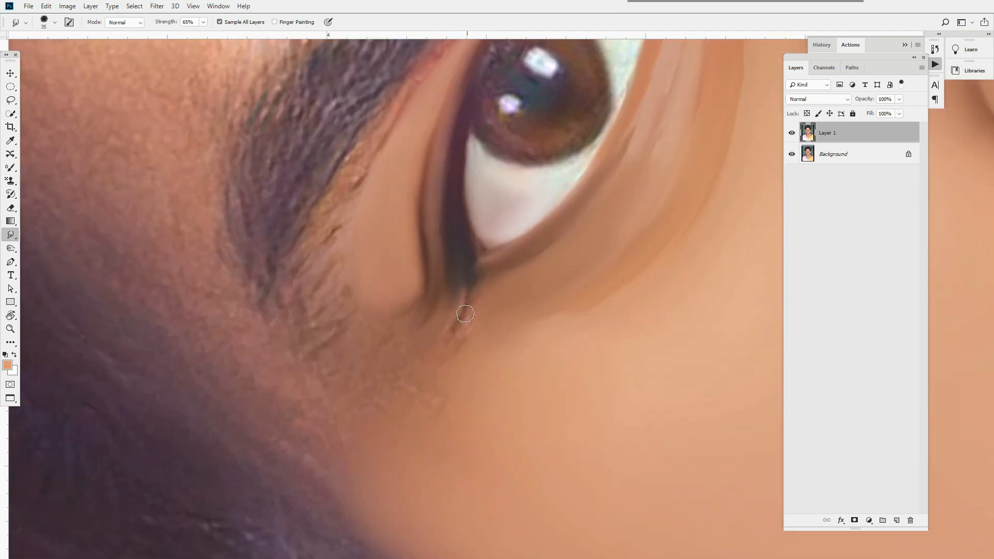
left_click_drag(566, 96, 526, 253)
Step: Reset the view rotation and draw a circular selection around the iris of the unpainted eye
key("r")
key("Escape")
scroll(504, 295, "up", 3)
scroll(389, 310, "down", 6)
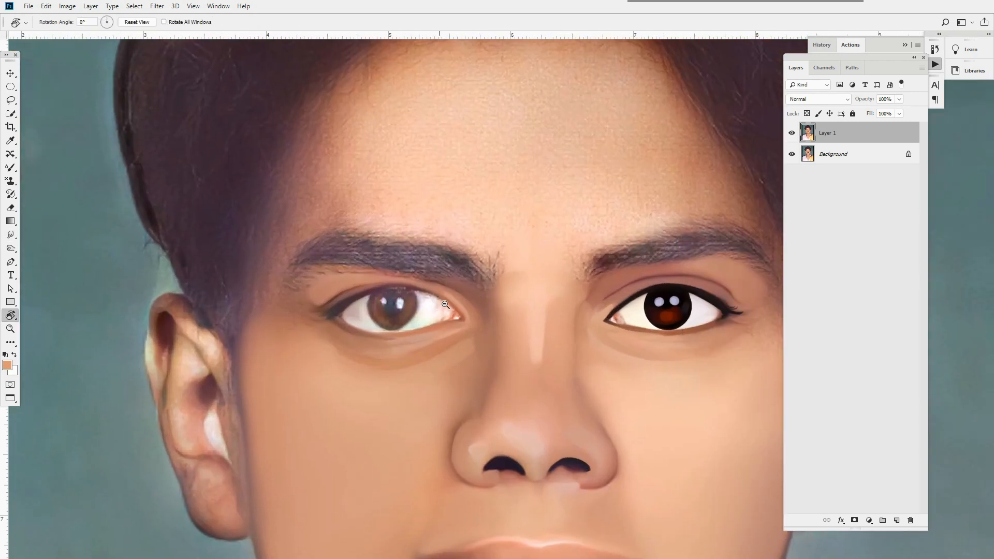
scroll(400, 305, "up", 4)
key("m")
left_click_drag(417, 376, 415, 374)
left_click_drag(361, 318, 371, 322)
scroll(457, 316, "down", 5)
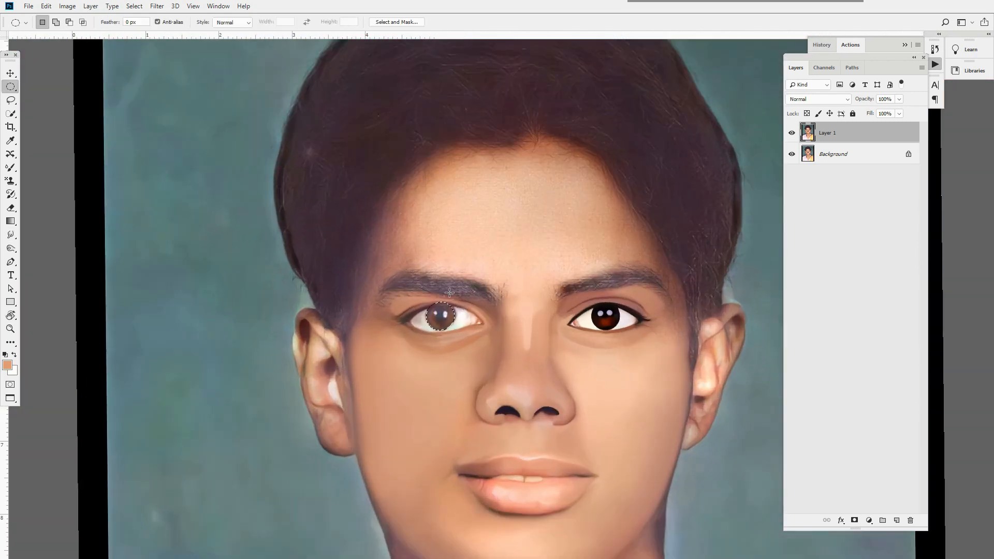
Step: Smooth the white of the eye around the selected iris with the Smudge tool
scroll(450, 321, "up", 6)
left_click(11, 235)
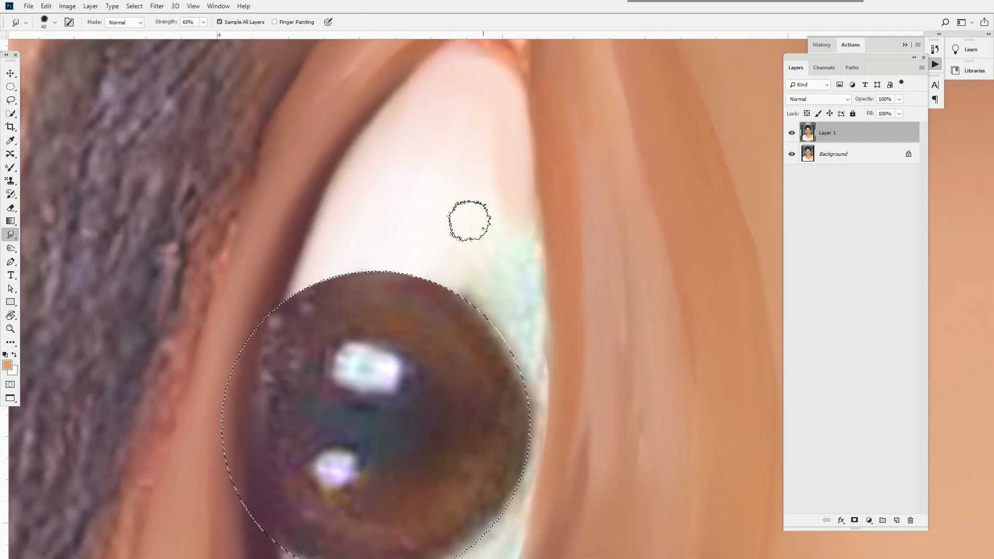
mouse_move(469, 221)
left_mouse_down()
mouse_move(501, 188)
mouse_move(455, 210)
mouse_move(526, 360)
mouse_move(519, 254)
left_mouse_up()
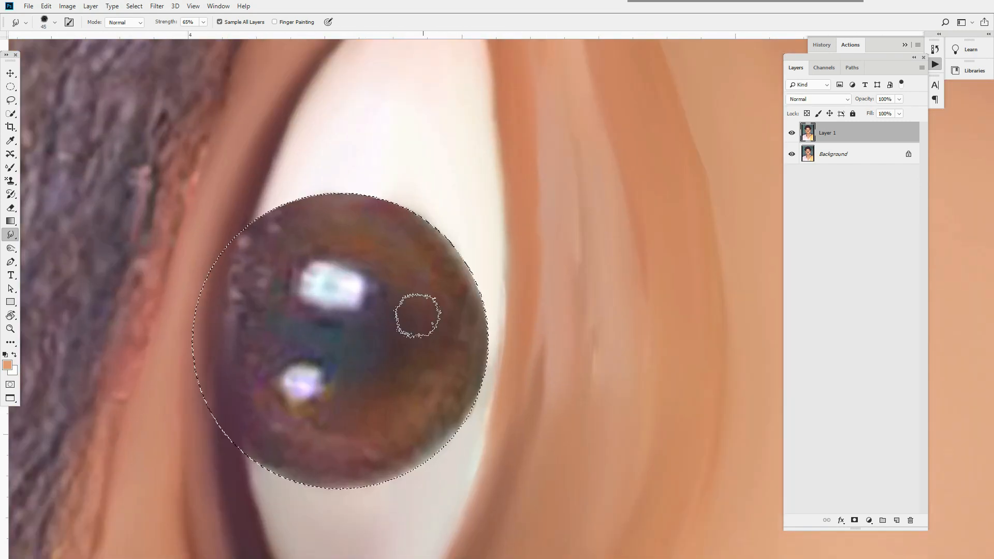
Step: Darken the selected iris with a 125 px Burn tool on midtones at 48% exposure
key("bracketright")
key("bracketright")
key("bracketright")
left_click_drag(375, 313, 436, 326)
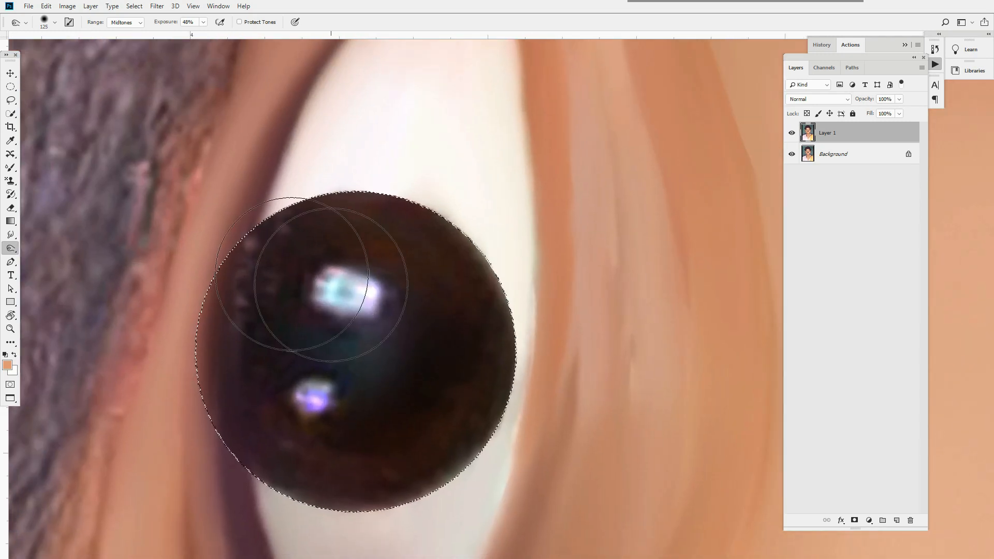
Step: Smudge the iris into one even dark disc, wiping out its photographed reflections, and clear the selection
left_click(10, 234)
mouse_move(434, 345)
left_mouse_down()
mouse_move(460, 362)
mouse_move(463, 192)
mouse_move(326, 241)
mouse_move(390, 310)
mouse_move(333, 437)
mouse_move(370, 448)
mouse_move(400, 278)
mouse_move(255, 446)
mouse_move(368, 309)
mouse_move(441, 475)
left_mouse_up()
key("[")
key("ctrl+d")
mouse_move(428, 313)
left_mouse_down()
mouse_move(428, 359)
mouse_move(517, 359)
left_mouse_up()
key("[")
key("[")
key("[")
key("[")
key("[")
mouse_move(356, 418)
left_mouse_down()
mouse_move(355, 191)
mouse_move(320, 310)
left_mouse_up()
scroll(451, 356, "down", 5)
scroll(468, 362, "up", 5)
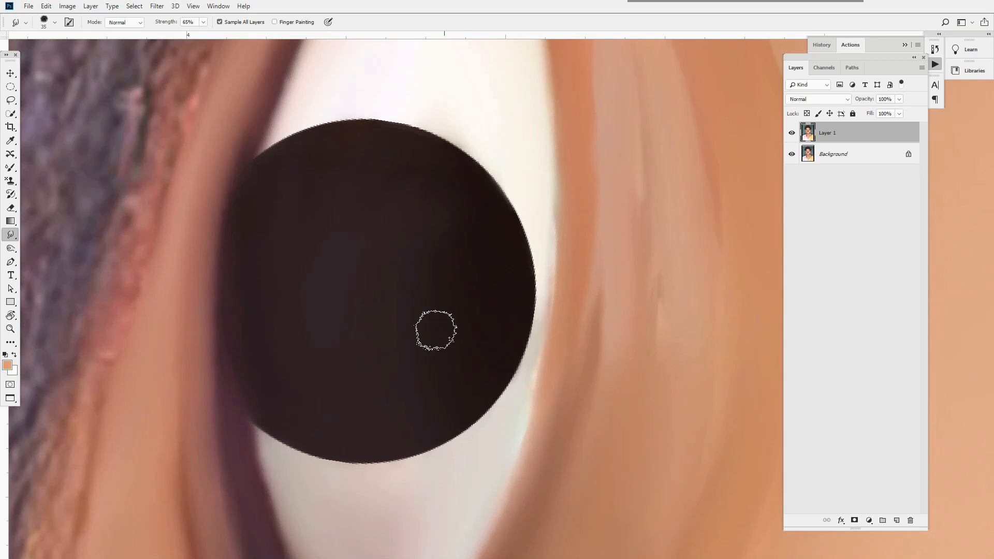
Step: Burn the smoothed iris until it is nearly black
key("o")
left_click_drag(388, 306, 435, 248)
scroll(423, 281, "down", 4)
scroll(438, 285, "down", 5)
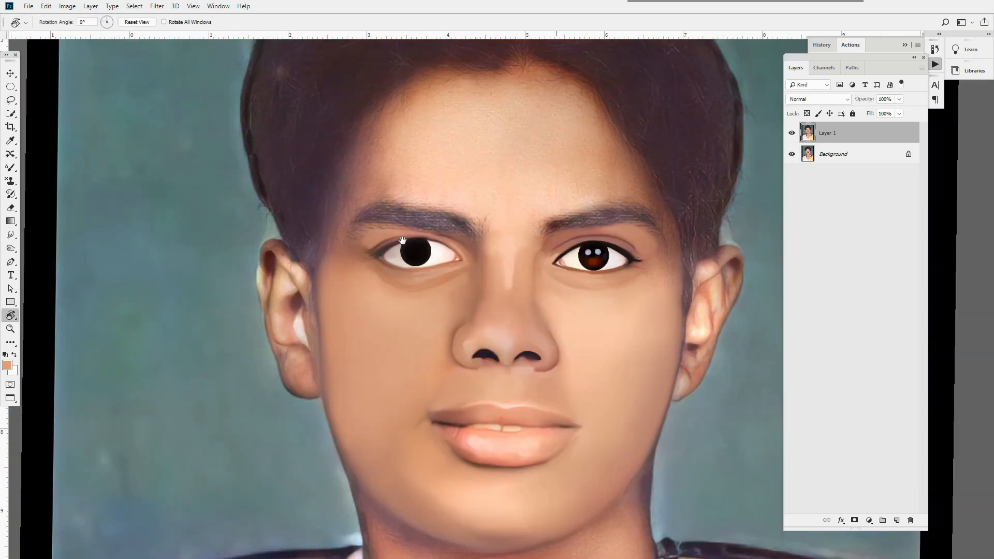
Step: Set the Mixer Brush colour to pale violet-blue bab7f9
scroll(372, 285, "up", 5)
left_click(85, 23)
left_click(772, 227)
left_click(664, 191)
left_click(773, 232)
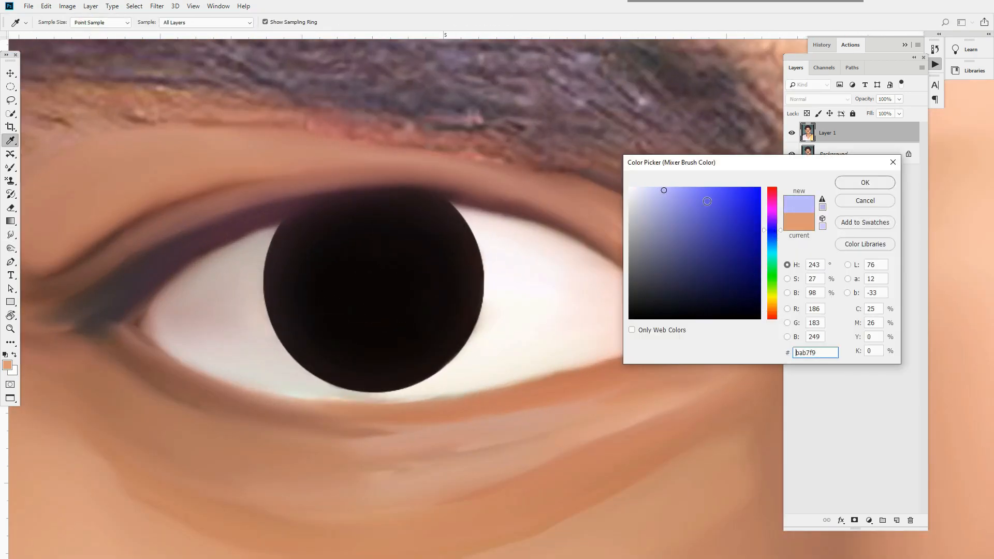
left_click(865, 182)
Step: Set the Mixer Brush to 100% wet and 0% mix, shrink it to 45 px and test a soft highlight in the iris
scroll(320, 244, "up", 3)
left_click(830, 130)
left_click_drag(290, 22, 238, 22)
key("bracketleft")
key("bracketleft")
key("bracketleft")
key("bracketleft")
key("bracketleft")
key("bracketleft")
key("bracketleft")
key("bracketleft")
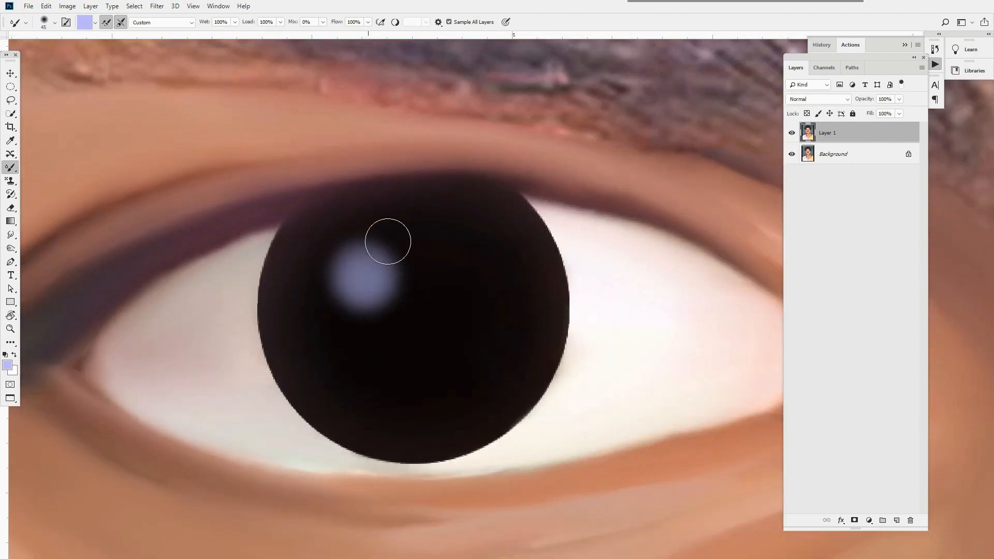
Step: Choose the hard 45 px Mixer brush and dab two round violet-blue highlights side by side in the upper iris
right_click(383, 238)
double_click(373, 160)
left_click(366, 277)
left_click(468, 281)
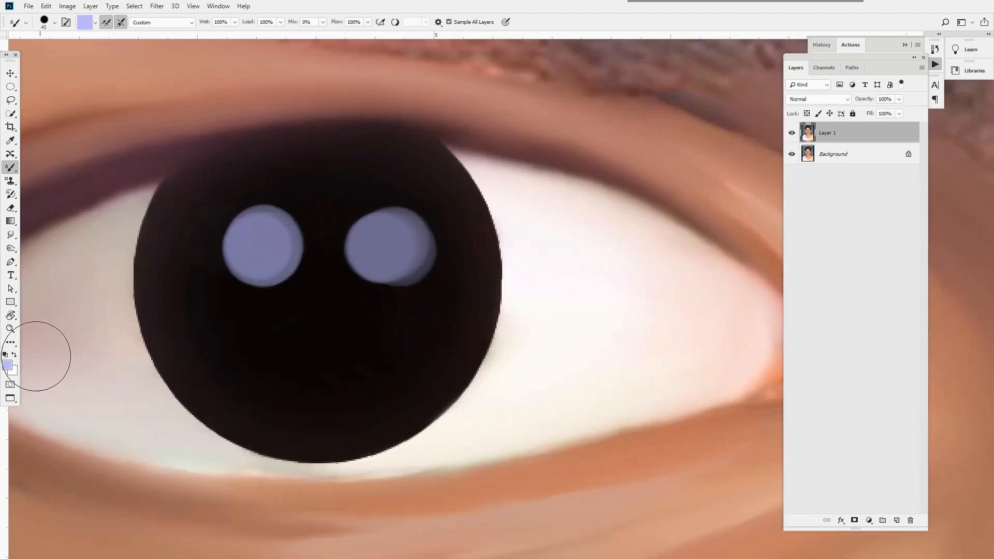
Step: Sample the reddish brown from the finished eye and set a brighter orange-red as the foreground colour
left_click(490, 290)
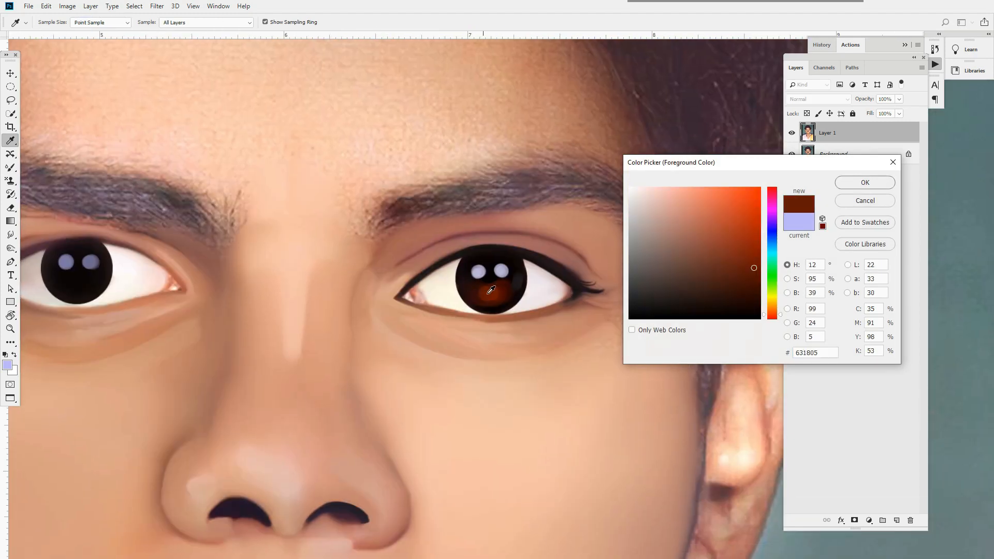
left_click(479, 271)
left_click(525, 294)
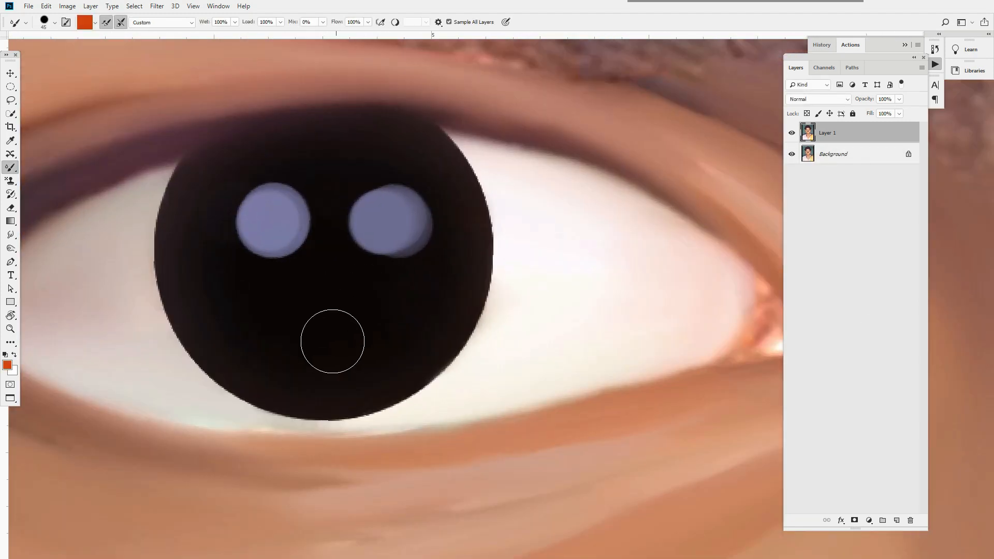
Step: Paint an orange-red glow across the lower iris with a 70 px brush and brighten its centre at 50 px
left_click_drag(333, 341, 366, 333)
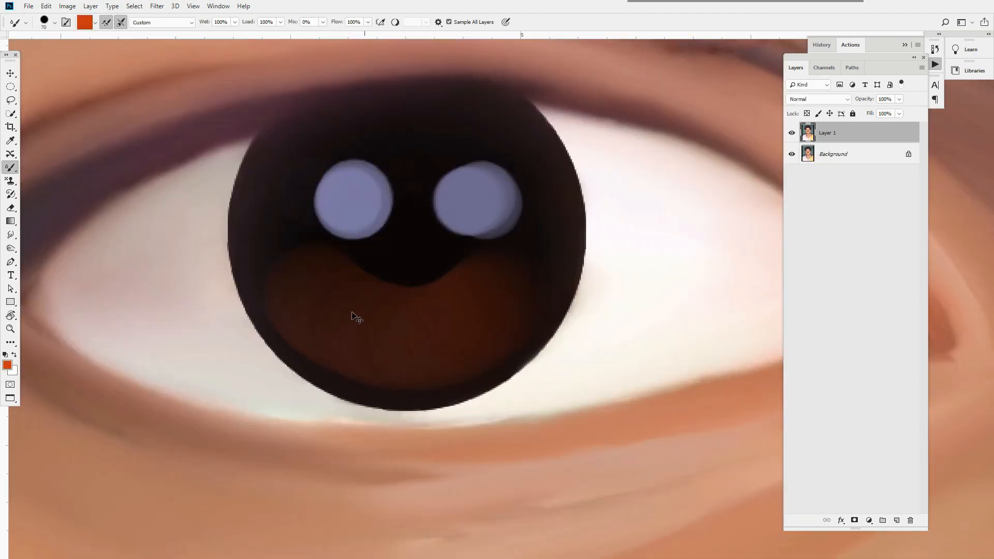
mouse_move(355, 317)
left_mouse_down()
mouse_move(488, 310)
mouse_move(367, 297)
left_mouse_up()
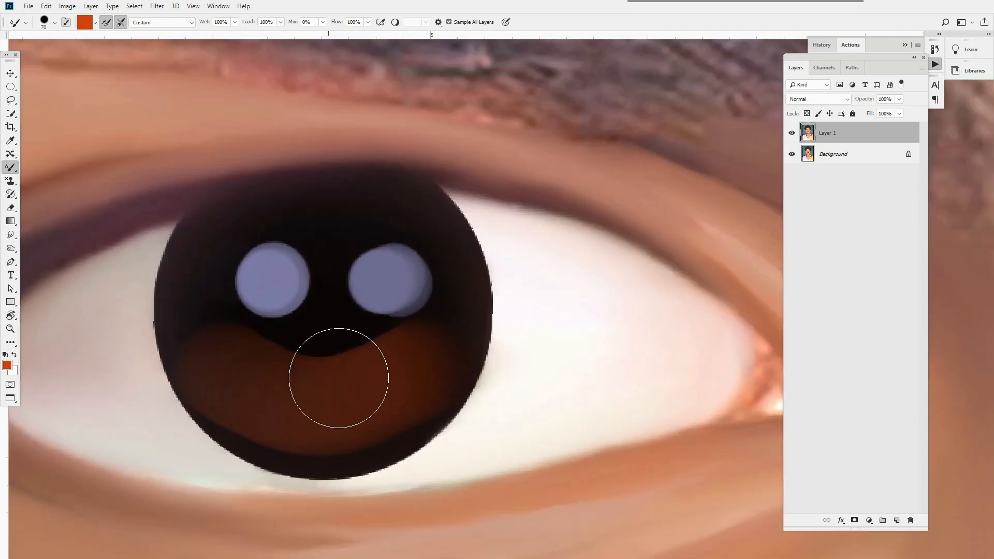
left_click(330, 387)
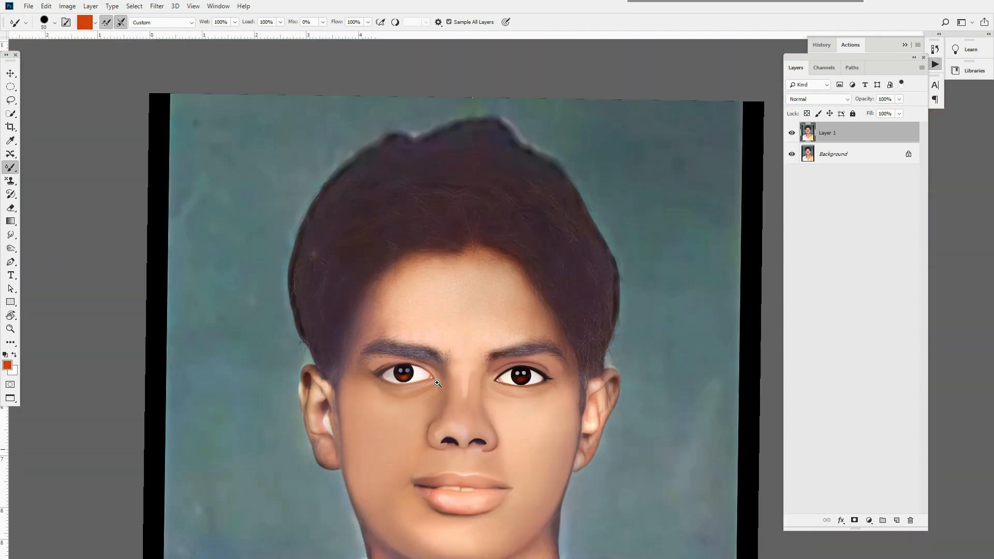
Step: Switch to black and start the upper lash line with a 25 px Mixer Brush that has Smoothing turned on
left_click_drag(437, 384, 523, 383)
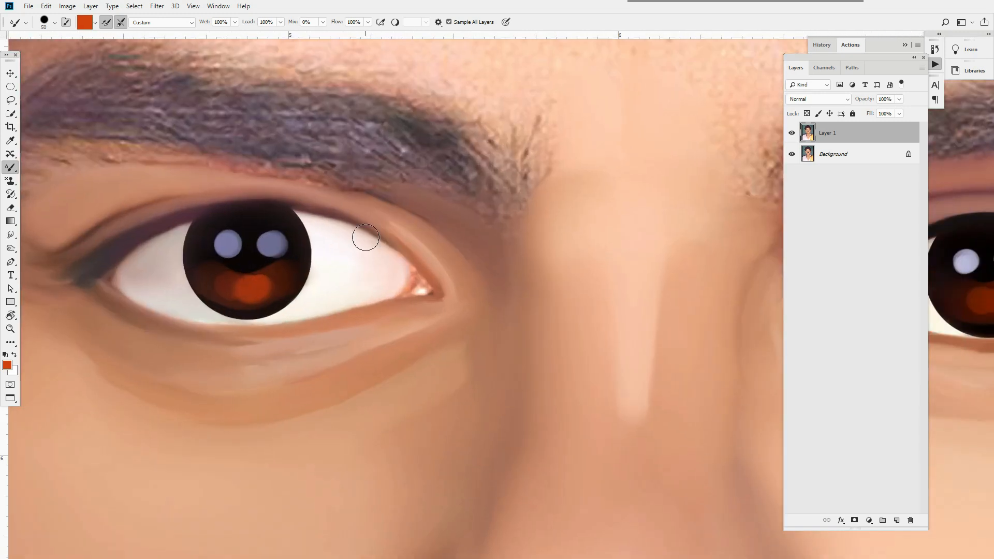
key("r")
left_click_drag(364, 238, 333, 279)
key("d")
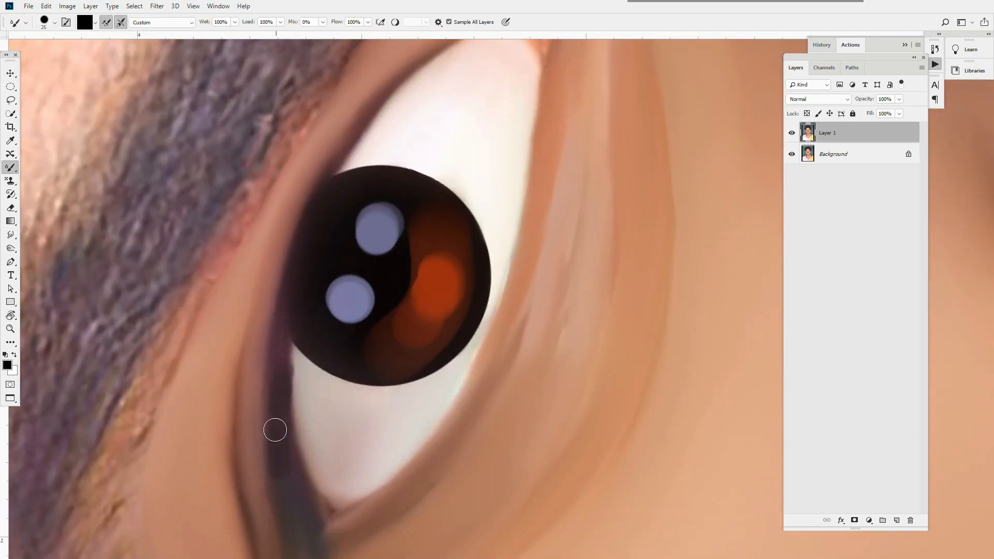
left_click(66, 22)
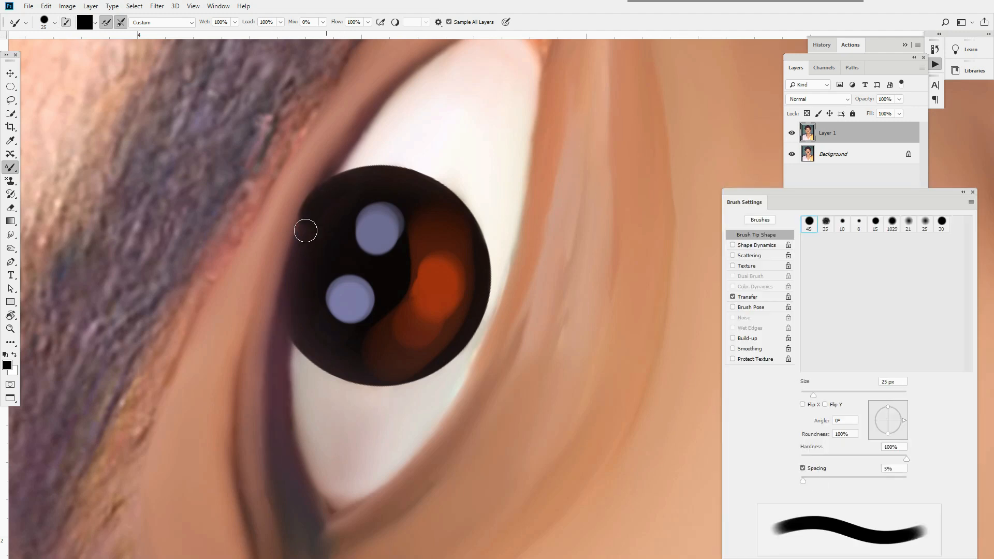
left_click_drag(288, 476, 295, 503)
left_click_drag(353, 288, 369, 132)
Step: Set the brush smoothing to 46% and extend the black lash line to the eye's outer corner
left_click(425, 22)
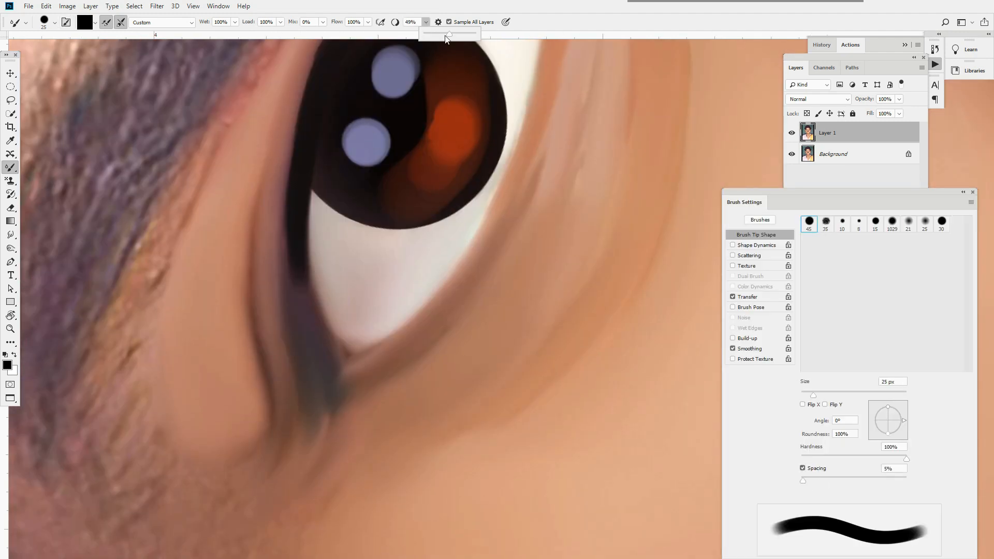
left_click(446, 37)
left_click_drag(299, 189, 289, 431)
left_click_drag(288, 313, 307, 489)
scroll(326, 331, "down", 3)
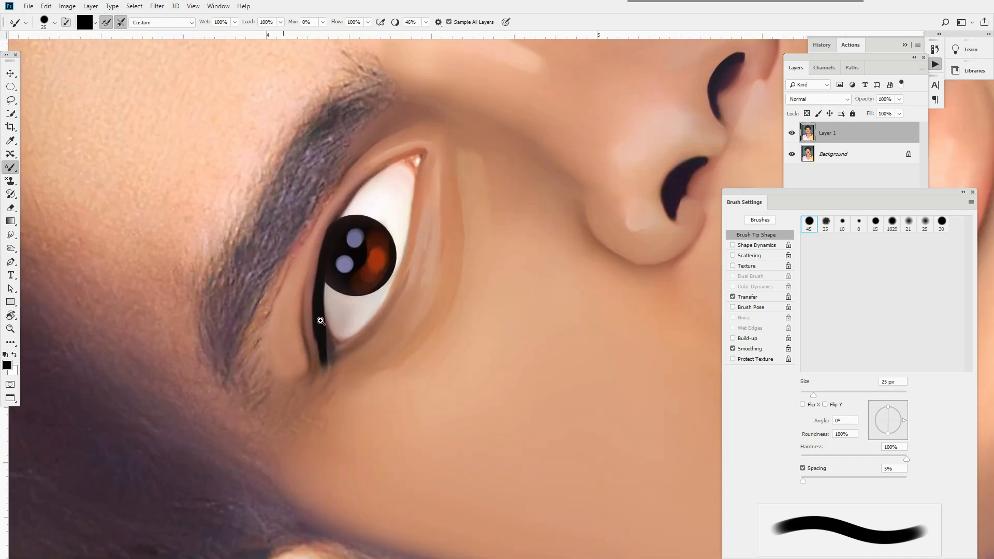
Step: Shrink the brush and paint thin tapering black strokes at the outer end of the lash line
scroll(319, 322, "up", 4)
key("bracketleft")
key("bracketleft")
key("bracketleft")
mouse_move(337, 359)
left_mouse_down()
mouse_move(373, 435)
mouse_move(358, 461)
left_mouse_up()
key("bracketright")
left_click_drag(332, 396, 354, 494)
Step: Paint a fine black line along the upper lid from the iris to the eye's inner corner
left_click_drag(392, 378, 300, 381)
left_click_drag(403, 164, 429, 164)
mouse_move(328, 363)
left_mouse_down()
mouse_move(355, 290)
mouse_move(403, 216)
left_mouse_up()
left_click_drag(366, 281, 456, 171)
left_click_drag(492, 184, 440, 184)
left_click_drag(348, 374, 468, 217)
left_click_drag(304, 323, 355, 283)
left_click_drag(426, 269, 324, 251)
mouse_move(446, 285)
left_mouse_down()
mouse_move(431, 289)
mouse_move(466, 289)
mouse_move(456, 288)
left_mouse_up()
mouse_move(438, 263)
left_mouse_down()
mouse_move(380, 338)
mouse_move(440, 332)
left_mouse_up()
mouse_move(355, 293)
left_mouse_down()
mouse_move(304, 340)
mouse_move(468, 234)
left_mouse_up()
mouse_move(435, 289)
left_mouse_down()
mouse_move(393, 279)
mouse_move(456, 288)
left_mouse_up()
Step: Darken the eyelid crease and the edges around the eye with the Burn tool
key("o")
left_click_drag(409, 202, 334, 362)
mouse_move(334, 362)
left_mouse_down()
mouse_move(381, 249)
mouse_move(352, 249)
left_mouse_up()
left_click_drag(440, 249, 326, 539)
mouse_move(290, 455)
left_mouse_down()
mouse_move(353, 437)
mouse_move(356, 315)
left_mouse_up()
Step: With the Baski Hair Smudge Brush, smudge the subject's right eyebrow into smooth strands that follow the hair direction
left_click(10, 234)
left_click(54, 22)
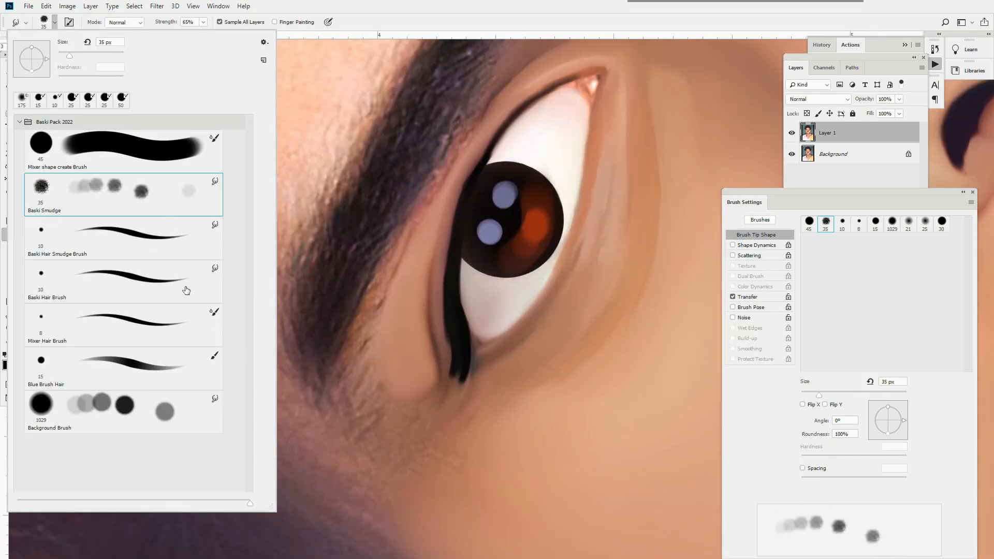
double_click(190, 240)
scroll(314, 287, "up", 3)
key("]")
mouse_move(277, 304)
left_mouse_down()
mouse_move(265, 230)
mouse_move(287, 192)
left_mouse_up()
mouse_move(306, 275)
left_mouse_down()
mouse_move(339, 108)
mouse_move(365, 96)
mouse_move(310, 386)
mouse_move(366, 350)
mouse_move(389, 220)
left_mouse_up()
left_click_drag(337, 270, 406, 83)
mouse_move(388, 226)
left_mouse_down()
mouse_move(306, 331)
mouse_move(383, 184)
left_mouse_up()
left_click_drag(318, 306, 336, 218)
scroll(331, 311, "down", 5)
scroll(331, 269, "up", 5)
mouse_move(331, 262)
left_mouse_down()
mouse_move(298, 356)
mouse_move(382, 258)
left_mouse_up()
left_click_drag(362, 425, 427, 300)
left_click_drag(352, 267, 280, 333)
left_click_drag(277, 295, 402, 162)
left_click_drag(365, 241, 461, 160)
left_click_drag(375, 264, 444, 223)
left_click_drag(403, 256, 357, 347)
mouse_move(315, 336)
left_mouse_down()
mouse_move(382, 224)
mouse_move(456, 182)
left_mouse_up()
left_click_drag(424, 151, 479, 125)
Step: Smudge fine hair strands along the right eyebrow's forehead edge and out to its tail
left_click_drag(394, 138, 224, 345)
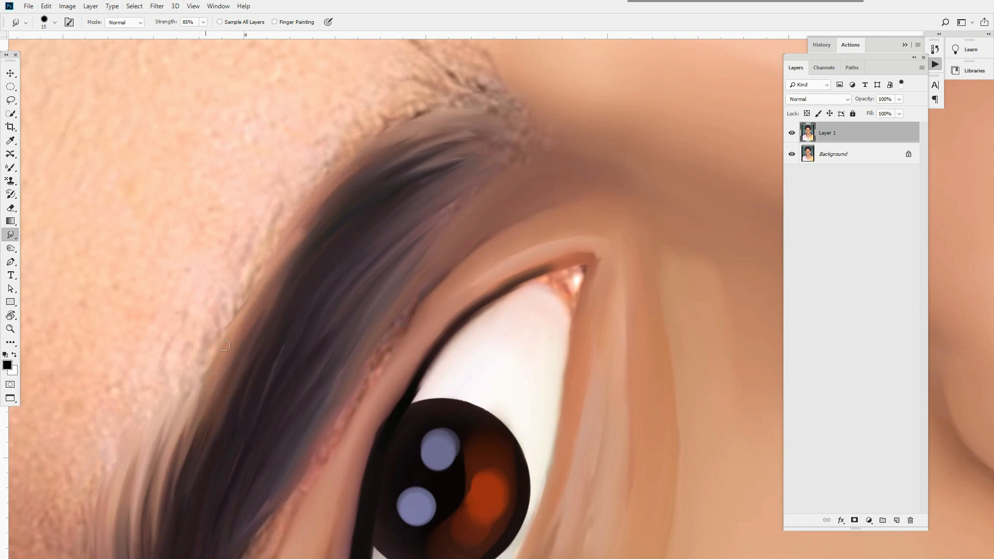
left_click_drag(428, 163, 335, 290)
mouse_move(388, 215)
left_mouse_down()
mouse_move(311, 240)
mouse_move(223, 324)
left_mouse_up()
left_click_drag(404, 279, 349, 278)
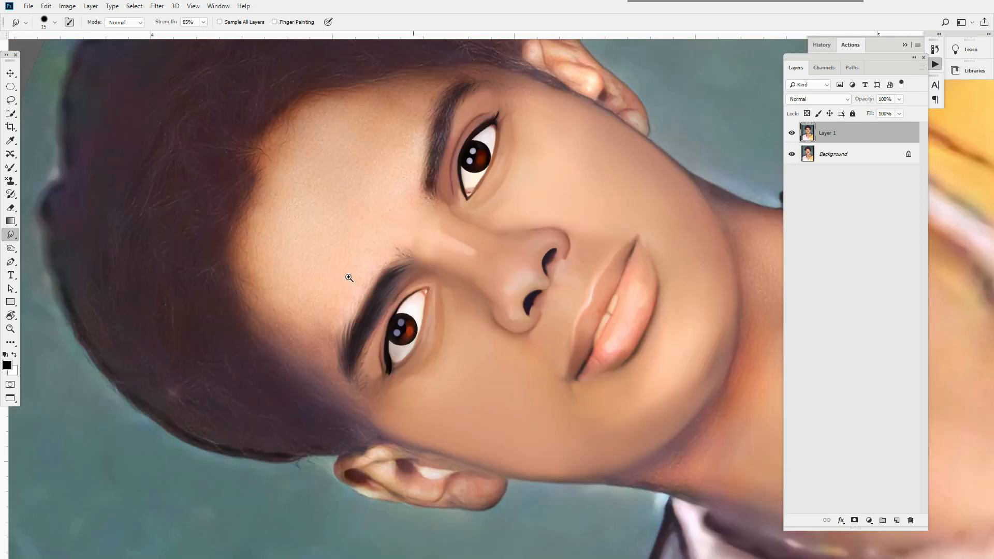
left_click_drag(360, 383, 414, 383)
mouse_move(411, 170)
left_mouse_down()
mouse_move(339, 370)
mouse_move(361, 253)
mouse_move(401, 166)
left_mouse_up()
mouse_move(401, 166)
left_mouse_down()
mouse_move(313, 357)
mouse_move(297, 502)
left_mouse_up()
left_click_drag(371, 329, 318, 329)
left_click_drag(379, 353, 425, 353)
Step: With the Baski Smudge brush, blend the grainy skin bordering the right eyebrow and its outer tail
left_click(46, 28)
left_click_drag(322, 341, 374, 342)
mouse_move(309, 424)
left_mouse_down()
mouse_move(282, 435)
mouse_move(269, 424)
mouse_move(286, 319)
mouse_move(290, 352)
mouse_move(277, 389)
left_mouse_up()
key("bracketleft")
key("bracketleft")
key("bracketleft")
key("bracketleft")
key("bracketleft")
left_click_drag(319, 249, 347, 207)
left_click_drag(409, 122, 335, 249)
mouse_move(300, 292)
left_mouse_down()
mouse_move(424, 122)
mouse_move(489, 106)
left_mouse_up()
left_click_drag(403, 137, 346, 242)
mouse_move(380, 89)
left_mouse_down()
mouse_move(430, 183)
mouse_move(342, 173)
mouse_move(272, 222)
left_mouse_up()
key("bracketright")
key("bracketright")
key("bracketright")
key("bracketright")
left_click_drag(246, 264, 350, 174)
mouse_move(323, 244)
left_mouse_down()
mouse_move(391, 162)
mouse_move(382, 173)
left_mouse_up()
left_click_drag(275, 347, 316, 231)
key("bracketright")
left_click_drag(356, 495, 278, 321)
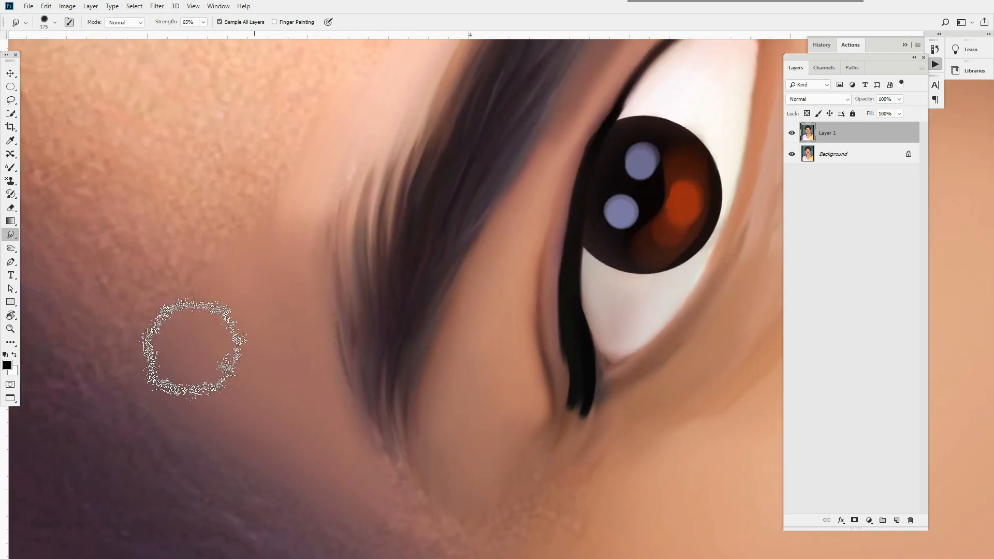
Step: Smudge the forehead skin smooth from the right temple across the brow area using a large Baski Smudge brush
mouse_move(193, 348)
left_mouse_down()
mouse_move(218, 291)
mouse_move(295, 193)
left_mouse_up()
mouse_move(461, 376)
left_mouse_down()
mouse_move(290, 306)
mouse_move(254, 303)
mouse_move(336, 280)
mouse_move(254, 233)
mouse_move(300, 335)
mouse_move(241, 155)
mouse_move(231, 200)
mouse_move(435, 483)
left_mouse_up()
key("bracketright")
key("bracketright")
key("bracketright")
key("bracketright")
left_click_drag(480, 168, 454, 282)
mouse_move(478, 322)
left_mouse_down()
mouse_move(363, 384)
mouse_move(211, 270)
mouse_move(350, 259)
mouse_move(406, 331)
left_mouse_up()
key("bracketleft")
left_click_drag(538, 250, 489, 364)
left_click_drag(310, 215, 400, 224)
scroll(502, 310, "down", 5)
scroll(501, 311, "up", 5)
key("bracketleft")
key("bracketleft")
mouse_move(499, 142)
left_mouse_down()
mouse_move(481, 254)
mouse_move(520, 326)
mouse_move(470, 320)
left_mouse_up()
key("bracketright")
key("bracketright")
left_click_drag(418, 416, 374, 271)
key("bracketright")
left_click_drag(402, 193, 410, 332)
mouse_move(410, 332)
left_mouse_down()
mouse_move(443, 302)
mouse_move(280, 271)
mouse_move(191, 295)
mouse_move(330, 206)
mouse_move(461, 229)
mouse_move(490, 167)
mouse_move(538, 153)
mouse_move(468, 324)
left_mouse_up()
Step: Blend the remaining forehead skin and soften its edge along the hairline, adjusting the brush size as needed
key("bracketleft")
key("bracketright")
mouse_move(761, 176)
left_mouse_down()
mouse_move(492, 217)
mouse_move(470, 274)
mouse_move(424, 257)
mouse_move(227, 265)
mouse_move(431, 284)
mouse_move(457, 304)
mouse_move(302, 239)
left_mouse_up()
key("bracketleft")
key("bracketleft")
key("bracketleft")
key("bracketleft")
key("bracketleft")
key("bracketright")
left_click_drag(437, 352, 379, 259)
key("bracketleft")
key("bracketleft")
key("bracketleft")
key("bracketleft")
key("bracketleft")
key("bracketleft")
mouse_move(437, 440)
left_mouse_down()
mouse_move(442, 264)
mouse_move(437, 283)
left_mouse_up()
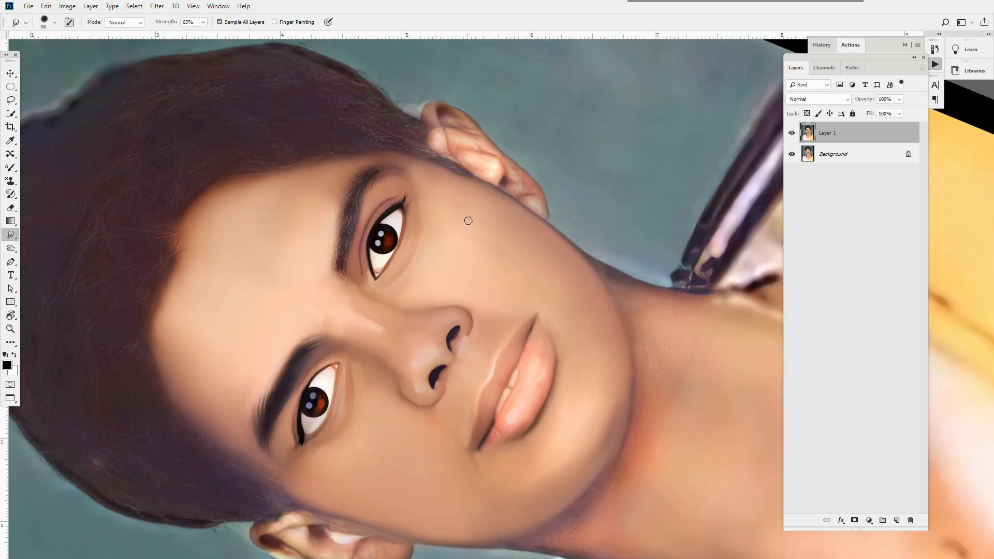
Step: With the Baski Hair Smudge Brush, smudge the subject's left eyebrow into smooth strands from its inner end to its tail
scroll(379, 259, "down", 3)
scroll(373, 259, "up", 8)
scroll(363, 238, "down", 8)
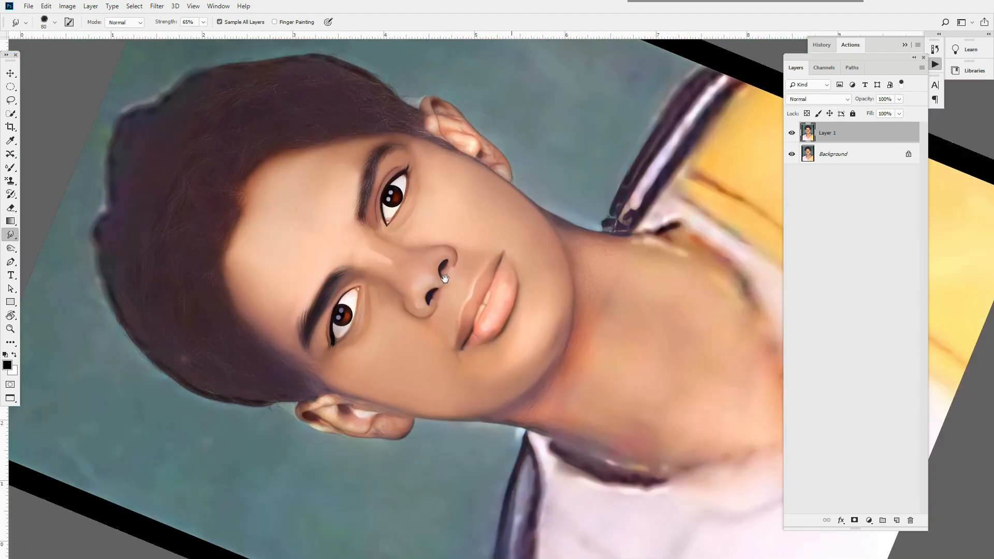
scroll(445, 279, "down", 3)
scroll(486, 262, "up", 8)
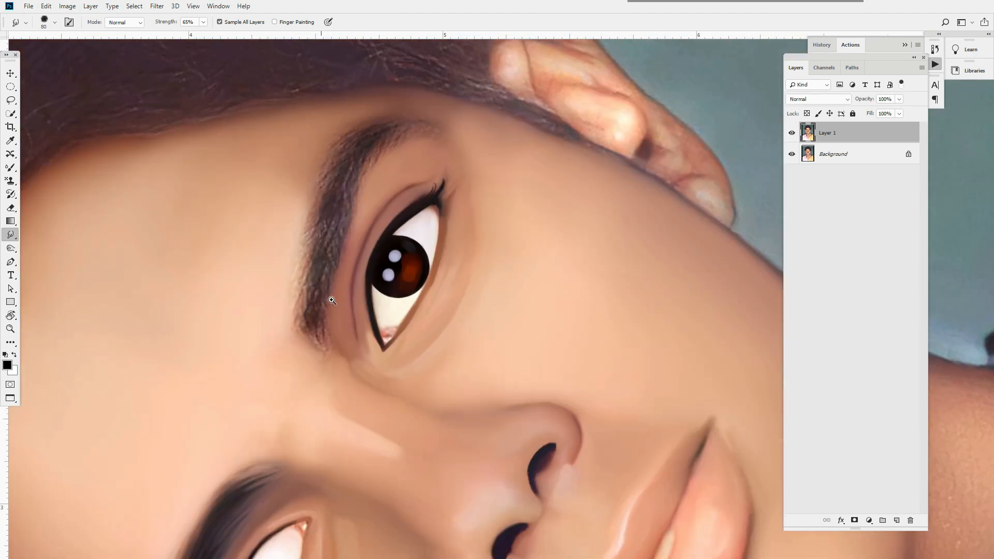
scroll(332, 301, "up", 3)
left_click(55, 22)
left_click(129, 233)
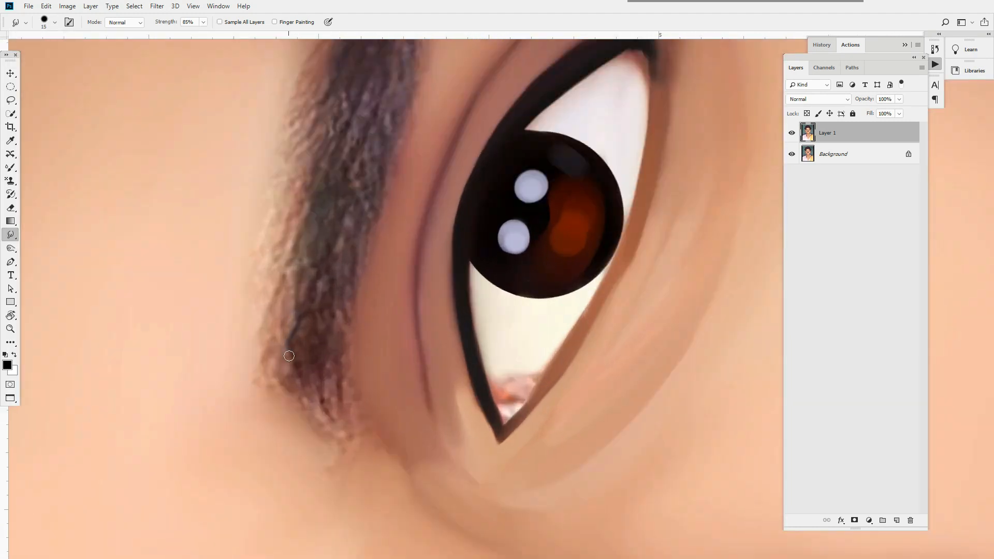
left_click_drag(292, 310, 343, 399)
left_click_drag(326, 277, 346, 389)
left_click_drag(298, 261, 304, 334)
left_click_drag(346, 217, 339, 251)
left_click_drag(308, 184, 273, 382)
left_click_drag(277, 324, 364, 432)
mouse_move(314, 209)
left_mouse_down()
mouse_move(306, 293)
mouse_move(343, 212)
left_mouse_up()
mouse_move(367, 279)
left_mouse_down()
mouse_move(380, 233)
mouse_move(378, 283)
left_mouse_up()
left_click_drag(288, 311, 323, 233)
mouse_move(284, 274)
left_mouse_down()
mouse_move(326, 192)
mouse_move(346, 80)
mouse_move(306, 173)
left_mouse_up()
left_click_drag(269, 212, 349, 107)
left_click_drag(279, 155, 362, 78)
left_click_drag(282, 225, 329, 178)
left_click_drag(300, 279, 262, 229)
mouse_move(363, 171)
left_mouse_down()
mouse_move(350, 240)
mouse_move(435, 131)
mouse_move(351, 166)
left_mouse_up()
left_click_drag(350, 90, 440, 140)
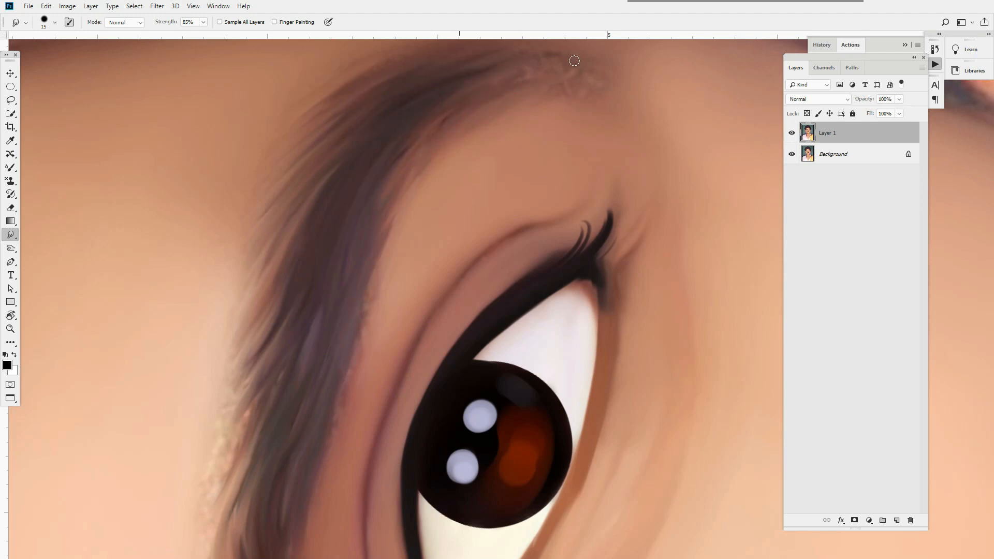
Step: Refine the left eyebrow by smudging tapering hair strands outward along its forehead edge and inner end
scroll(347, 156, "up", 3)
scroll(369, 180, "down", 4)
scroll(370, 180, "left", 2)
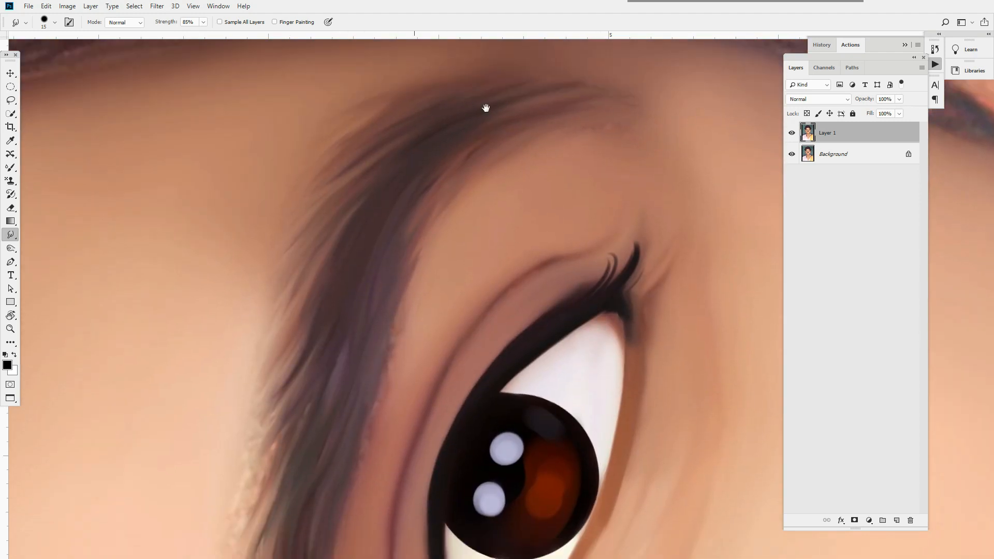
left_click_drag(348, 290, 303, 355)
left_click_drag(346, 228, 297, 326)
left_click_drag(344, 207, 308, 274)
mouse_move(330, 352)
left_mouse_down()
mouse_move(374, 202)
mouse_move(328, 326)
left_mouse_up()
left_click_drag(337, 262, 377, 179)
left_click_drag(338, 222, 389, 154)
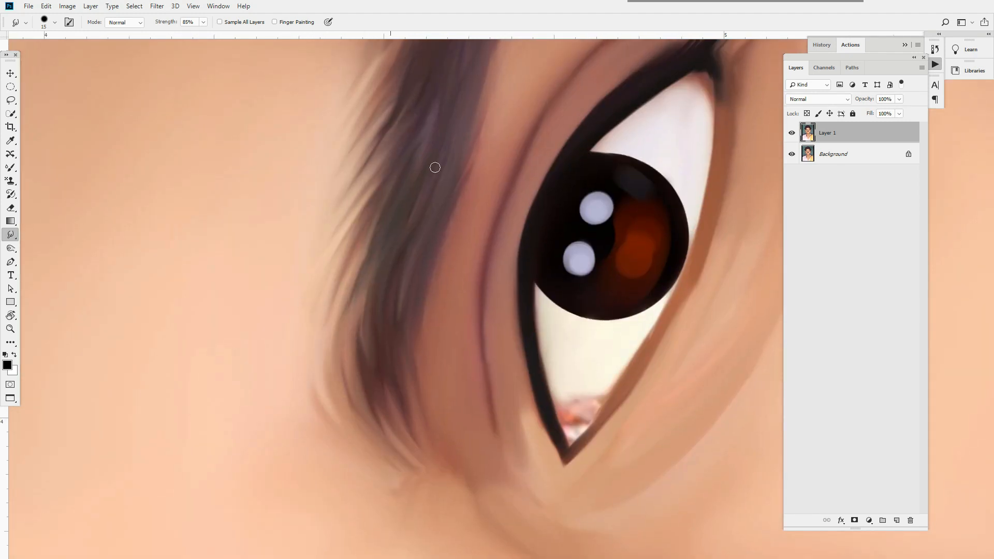
scroll(435, 169, "down", 8)
scroll(508, 243, "up", 4)
scroll(507, 243, "down", 5)
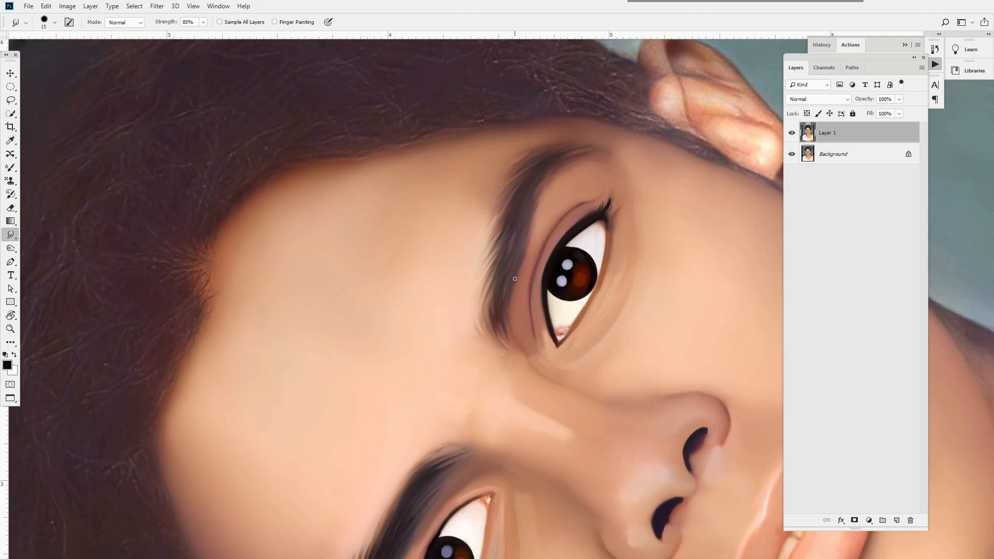
scroll(451, 272, "up", 6)
mouse_move(451, 273)
left_mouse_down()
mouse_move(492, 320)
mouse_move(466, 316)
left_mouse_up()
Step: With the Baski Smudge brush, blend the upper rim and inner folds of the subject's left ear, varying the brush size
left_click(49, 23)
left_click(124, 194)
left_click_drag(407, 295, 423, 299)
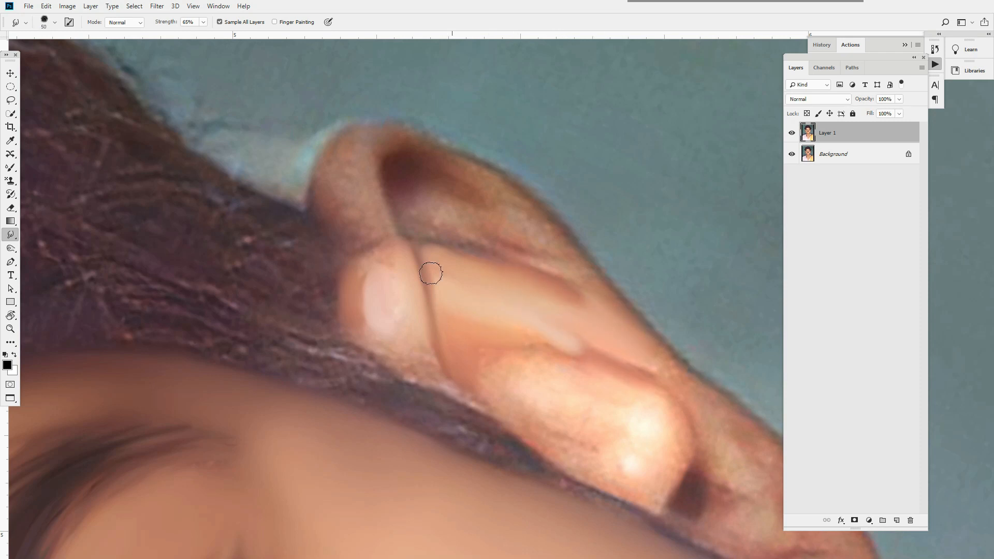
key("[")
key("[")
left_click_drag(385, 165, 415, 244)
mouse_move(369, 150)
left_mouse_down()
mouse_move(501, 195)
mouse_move(455, 203)
mouse_move(468, 224)
mouse_move(440, 195)
mouse_move(378, 165)
left_mouse_up()
key("]")
key("]")
left_click_drag(444, 236, 425, 236)
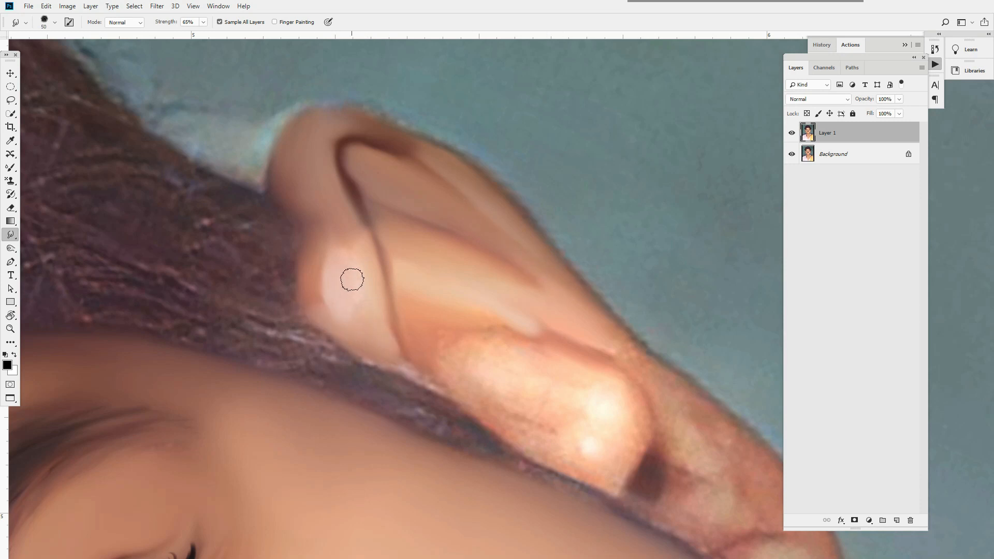
Step: Smudge the bright inner ridge of the subject's left ear smooth, including its edge beside the cheek
left_click_drag(510, 376, 411, 303)
key("]")
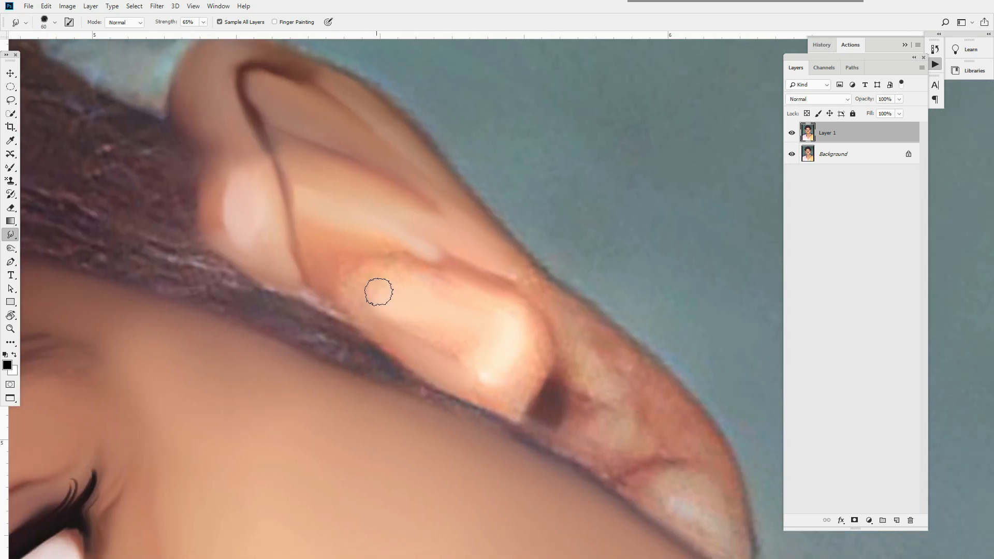
key("[")
key("[")
key("[")
left_click_drag(309, 226, 326, 284)
left_click_drag(539, 289, 432, 242)
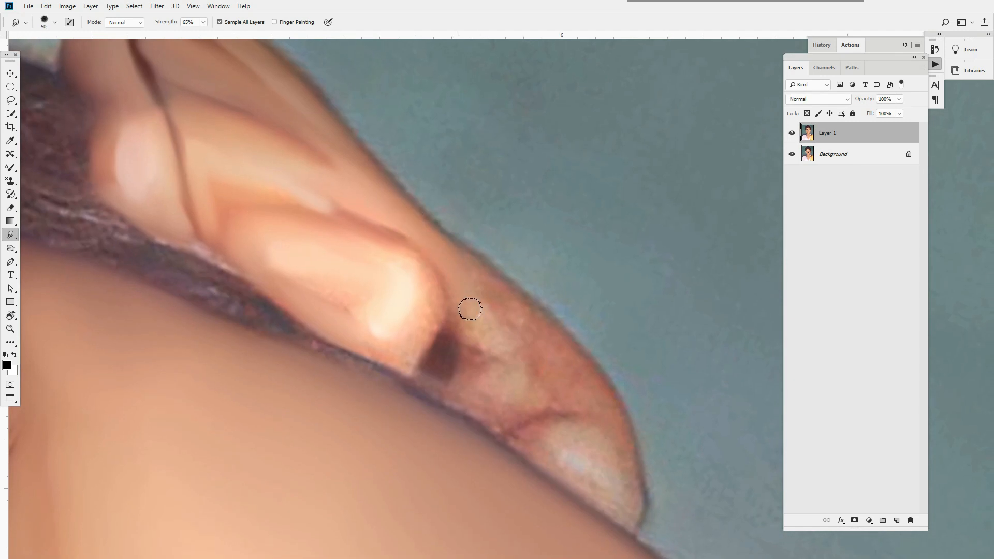
Step: Blend the blotchy skin of the subject's left earlobe and the outer rim above it
left_click_drag(420, 331, 405, 272)
key("[")
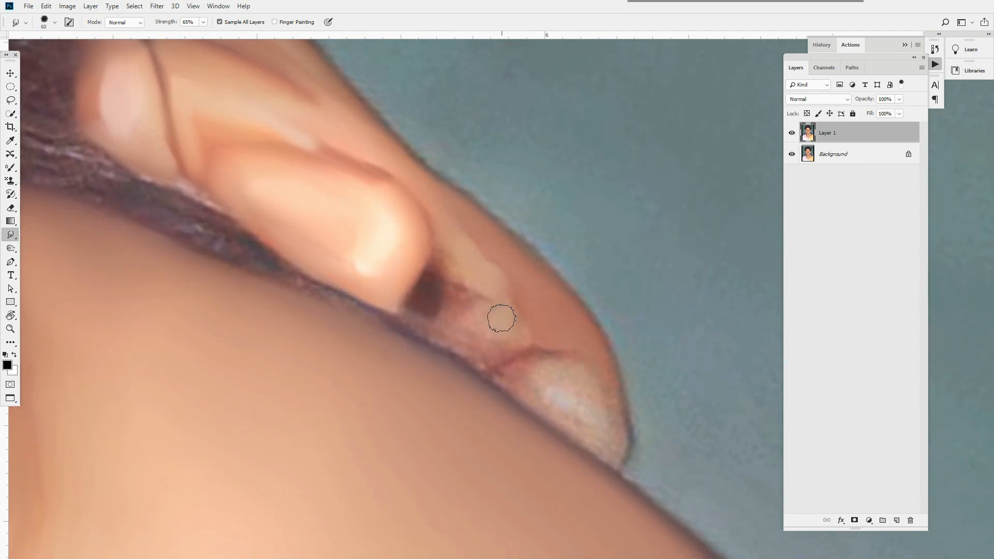
mouse_move(566, 391)
left_mouse_down()
mouse_move(484, 315)
mouse_move(532, 357)
left_mouse_up()
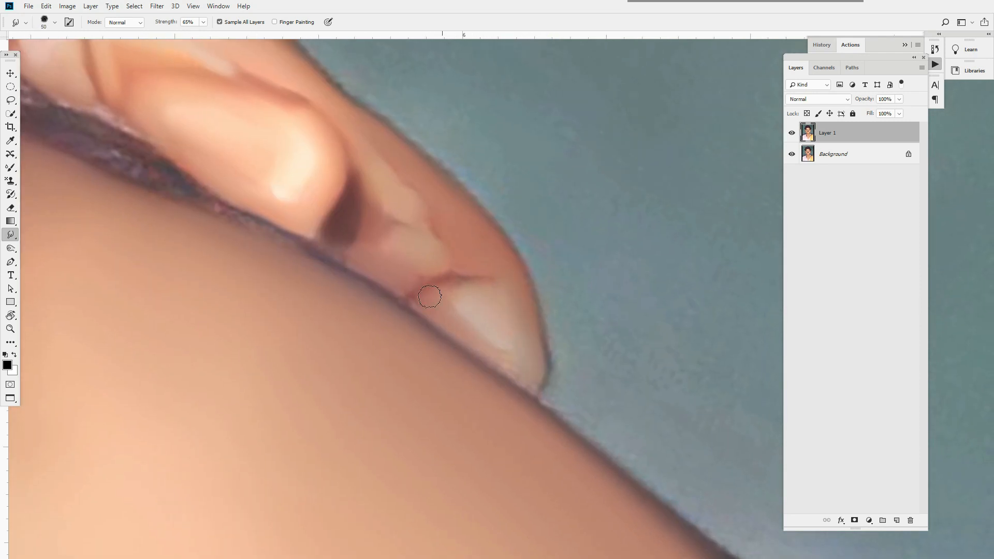
Step: Smudge the lobe and lower inner fold of the subject's right ear smooth with a 50 px brush
scroll(507, 264, "down", 8)
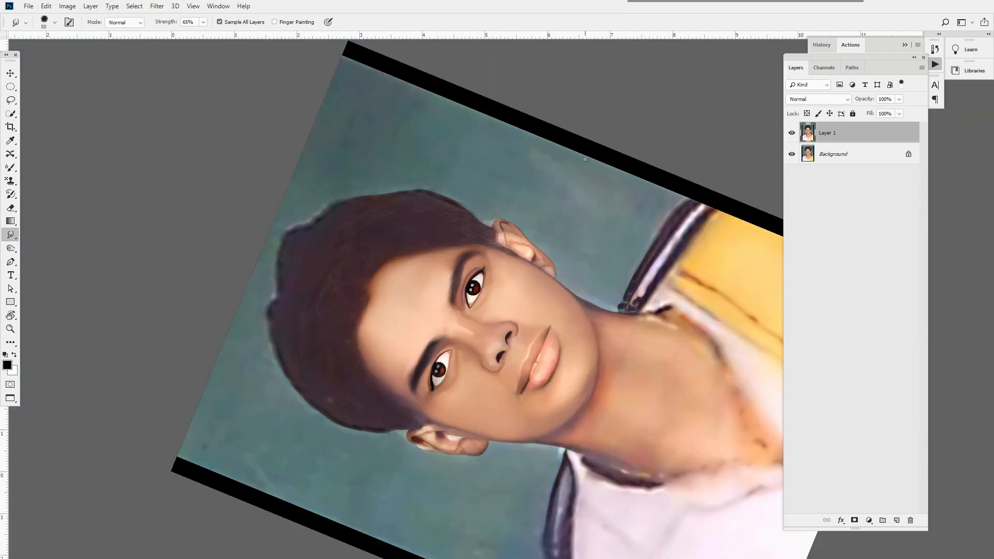
scroll(530, 284, "up", 3)
scroll(559, 313, "down", 4)
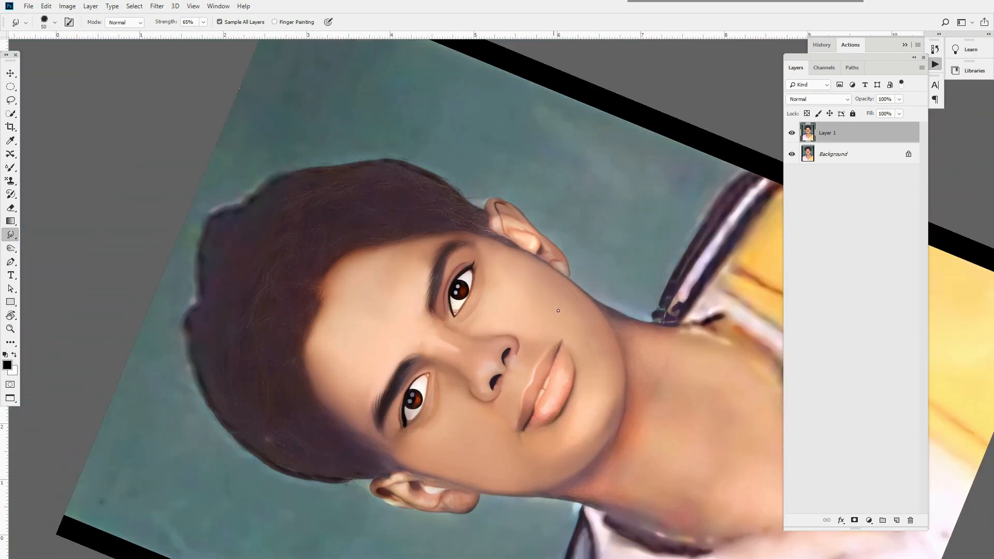
scroll(536, 321, "up", 2)
scroll(537, 321, "down", 2)
scroll(550, 317, "up", 3)
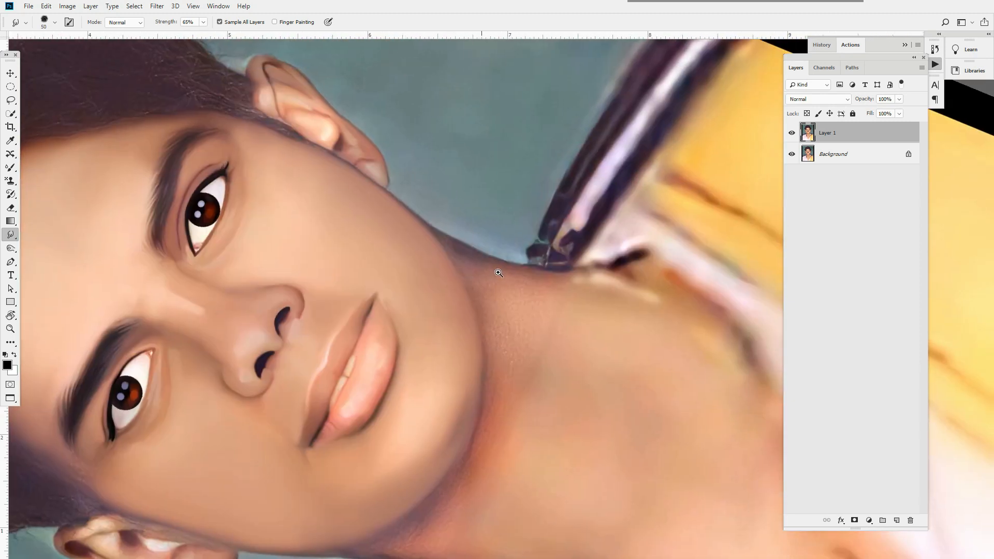
scroll(499, 271, "down", 2)
scroll(391, 328, "up", 5)
key("r")
left_click_drag(395, 303, 484, 152)
scroll(483, 152, "up", 1)
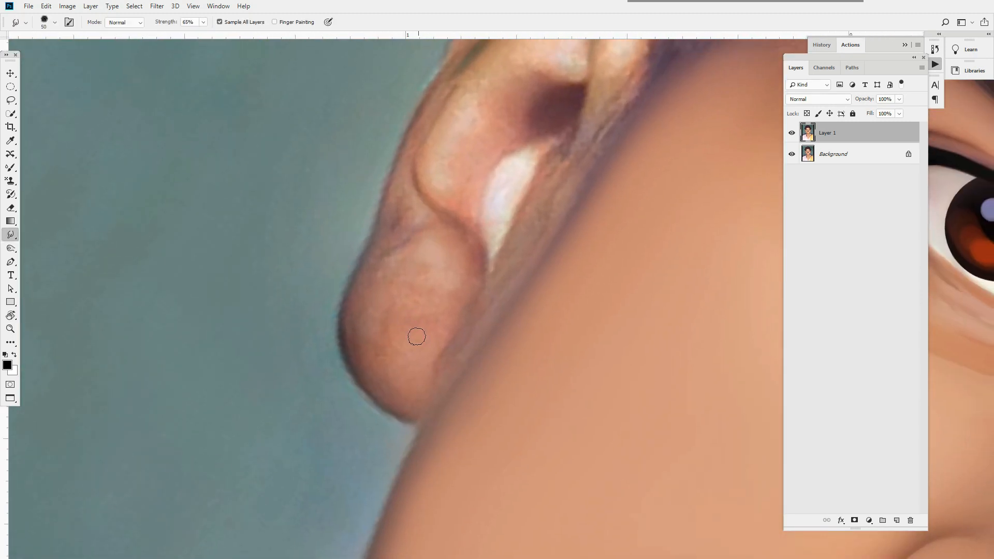
left_click_drag(385, 367, 433, 271)
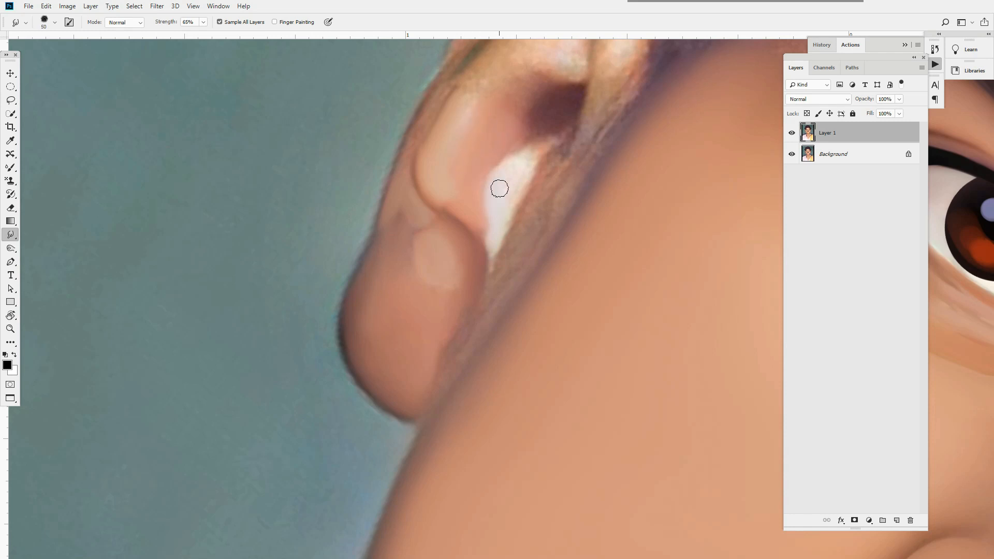
left_click_drag(436, 201, 385, 303)
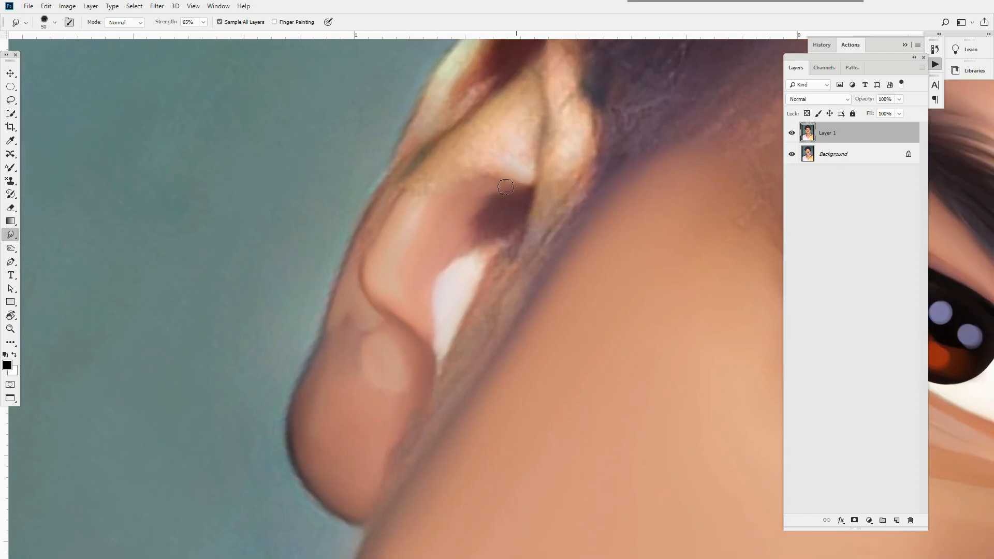
Step: Blend the upper folds and rim of the subject's right ear, enlarging the smudge brush to about 70 px
key("]")
mouse_move(555, 158)
left_mouse_down()
mouse_move(506, 230)
mouse_move(497, 145)
left_mouse_up()
key("bracketright")
key("bracketright")
left_click_drag(453, 239, 481, 190)
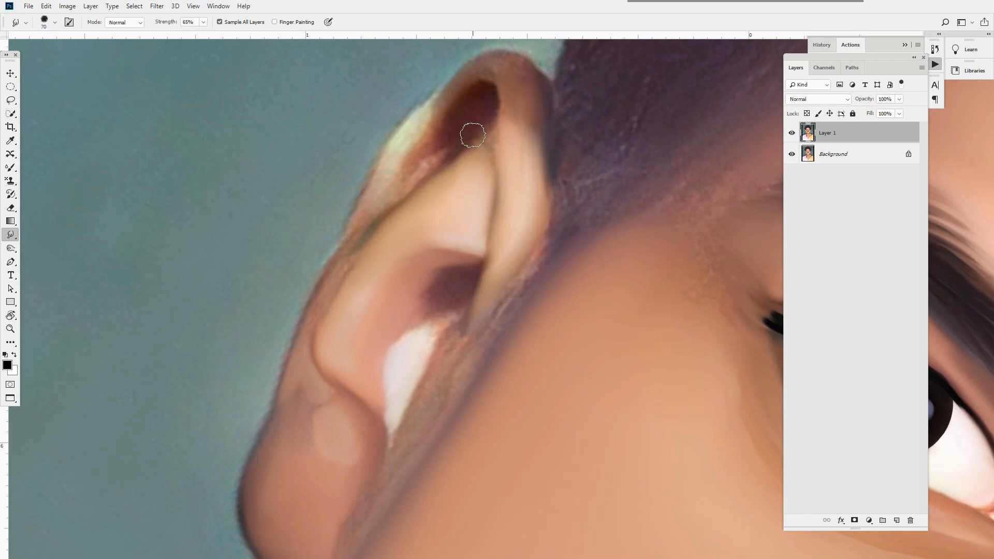
left_click_drag(491, 139, 422, 127)
key("bracketright")
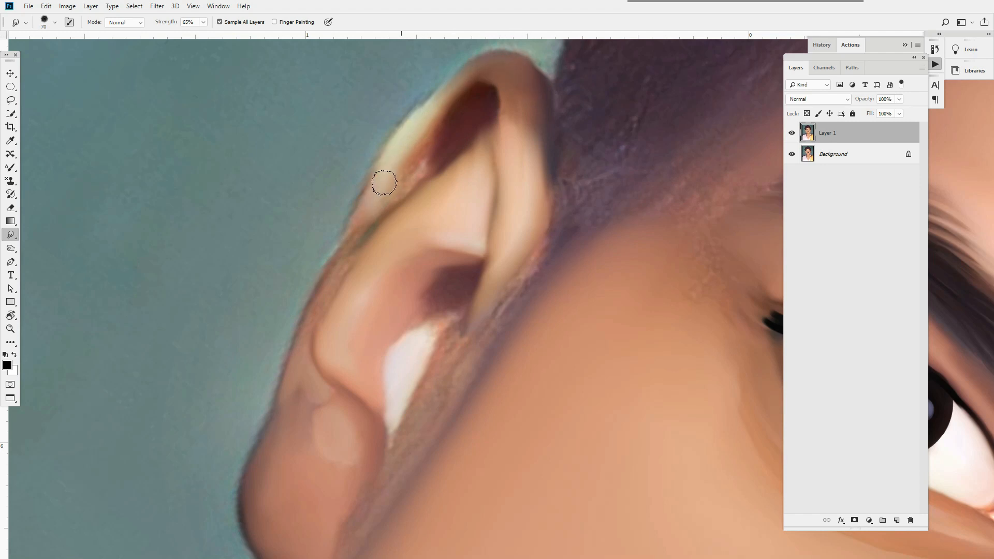
Step: Refine the right ear's dark hollows, outer rim and the strip of skin beside the cheek with smaller smudge strokes
key("bracketleft")
key("bracketleft")
key("bracketleft")
left_click_drag(488, 130, 487, 182)
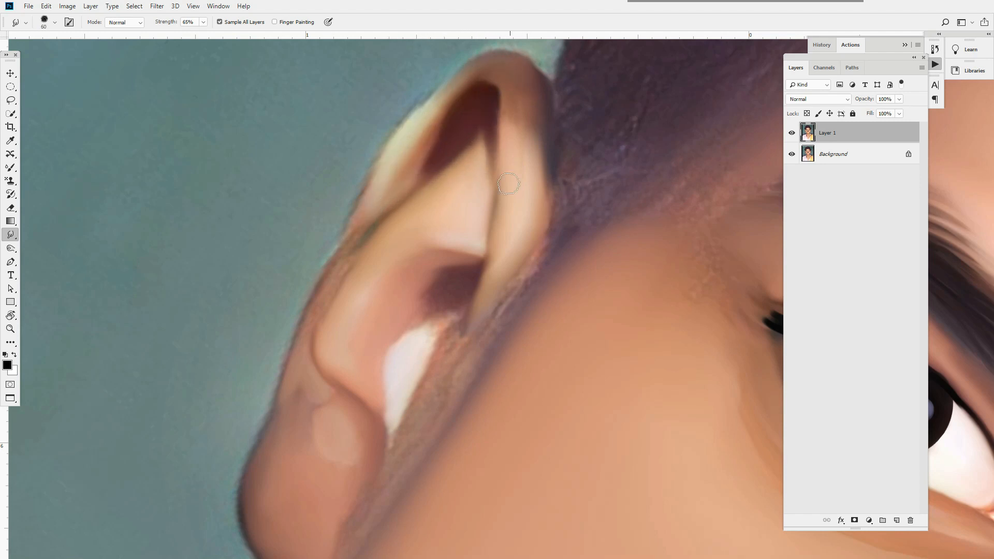
key("bracketleft")
key("bracketleft")
left_click_drag(408, 320, 422, 340)
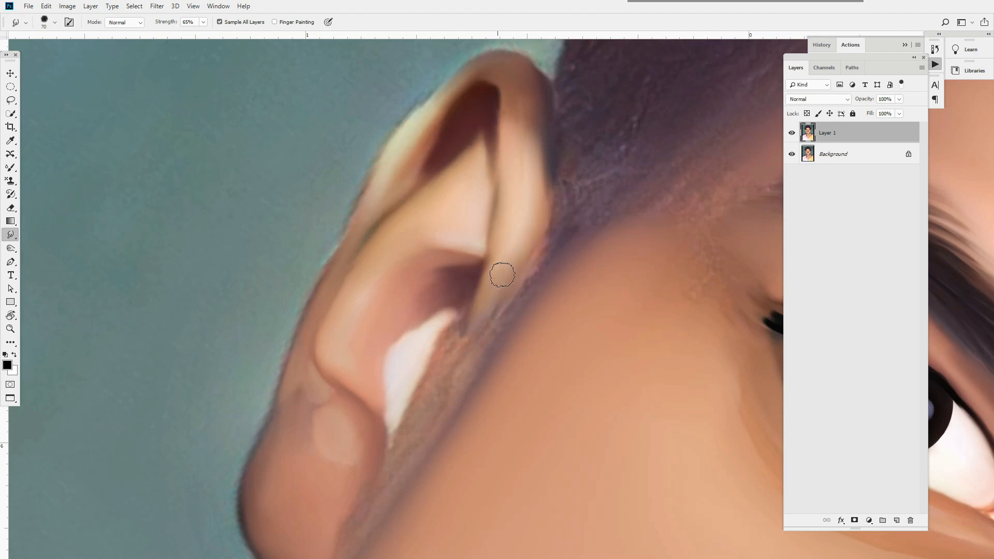
key("bracketright")
key("bracketright")
scroll(503, 275, "down", 3)
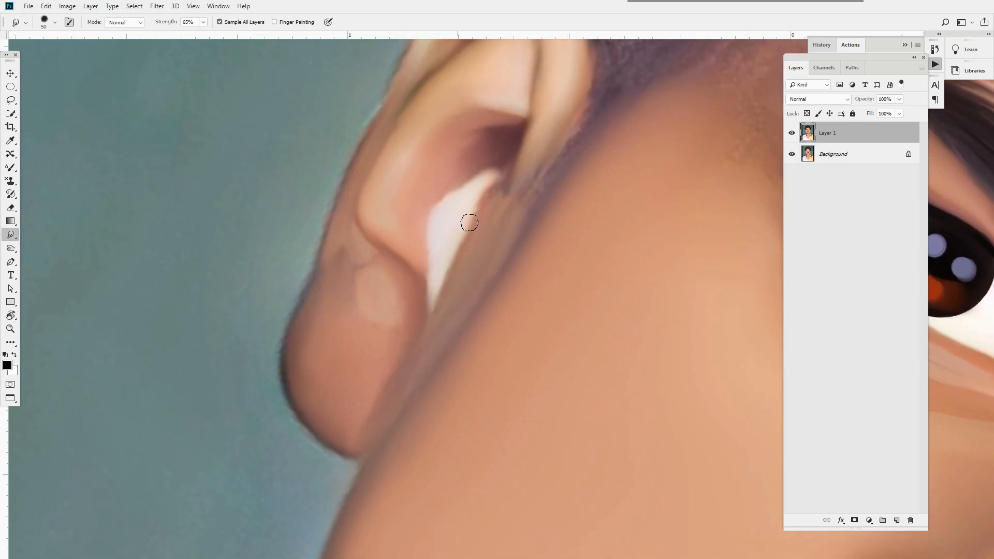
Step: Blend the skin between the subject's right ear and cheek, adjusting the smudge brush size along the way
mouse_move(485, 281)
left_mouse_down()
mouse_move(425, 282)
mouse_move(508, 320)
left_mouse_up()
key("bracketright")
key("bracketright")
key("bracketright")
key("bracketright")
key("bracketright")
key("bracketright")
key("bracketright")
mouse_move(468, 347)
left_mouse_down()
mouse_move(450, 411)
mouse_move(512, 266)
mouse_move(488, 324)
mouse_move(408, 392)
left_mouse_up()
key("bracketleft")
key("bracketleft")
key("bracketleft")
left_click_drag(455, 418, 487, 288)
Step: Soften the edge of the right cheek down toward the jaw with a larger smudge brush
key("bracketright")
key("bracketright")
mouse_move(487, 287)
left_mouse_down()
mouse_move(420, 433)
mouse_move(406, 497)
left_mouse_up()
key("bracketright")
key("bracketright")
left_click_drag(490, 368, 490, 391)
key("bracketright")
mouse_move(575, 274)
left_mouse_down()
mouse_move(497, 269)
mouse_move(536, 259)
mouse_move(533, 284)
mouse_move(591, 323)
mouse_move(637, 323)
left_mouse_up()
Step: Smudge the central neck skin below the chin smooth, enlarging the brush up to 500 px
key("r")
mouse_move(549, 218)
left_mouse_down()
mouse_move(481, 201)
mouse_move(562, 228)
left_mouse_up()
key("bracketleft")
key("bracketleft")
key("bracketleft")
left_click_drag(500, 298, 505, 267)
mouse_move(579, 277)
left_mouse_down()
mouse_move(476, 277)
mouse_move(570, 252)
left_mouse_up()
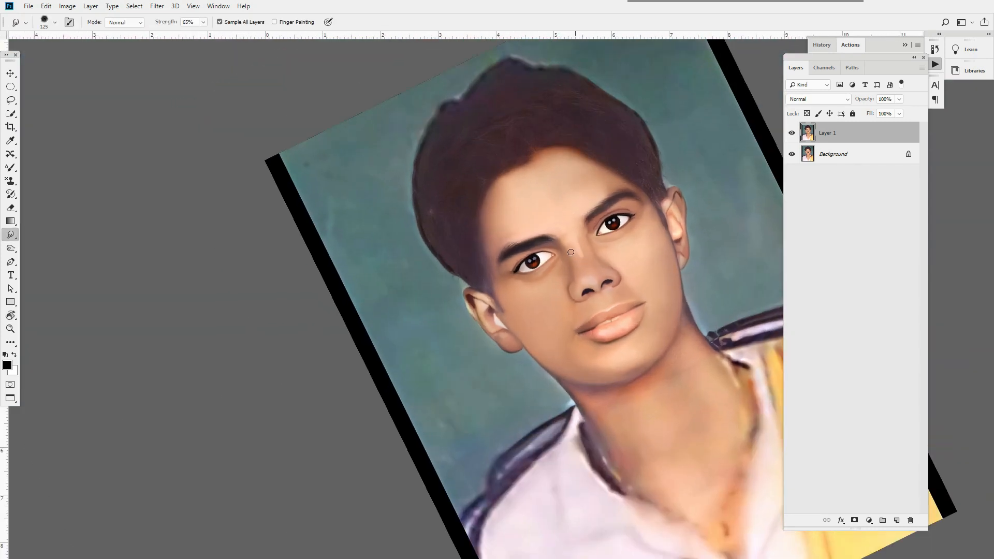
left_click_drag(567, 328, 577, 337)
mouse_move(659, 440)
left_mouse_down()
mouse_move(510, 328)
mouse_move(507, 346)
mouse_move(497, 347)
left_mouse_up()
key("bracketright")
key("bracketright")
key("bracketright")
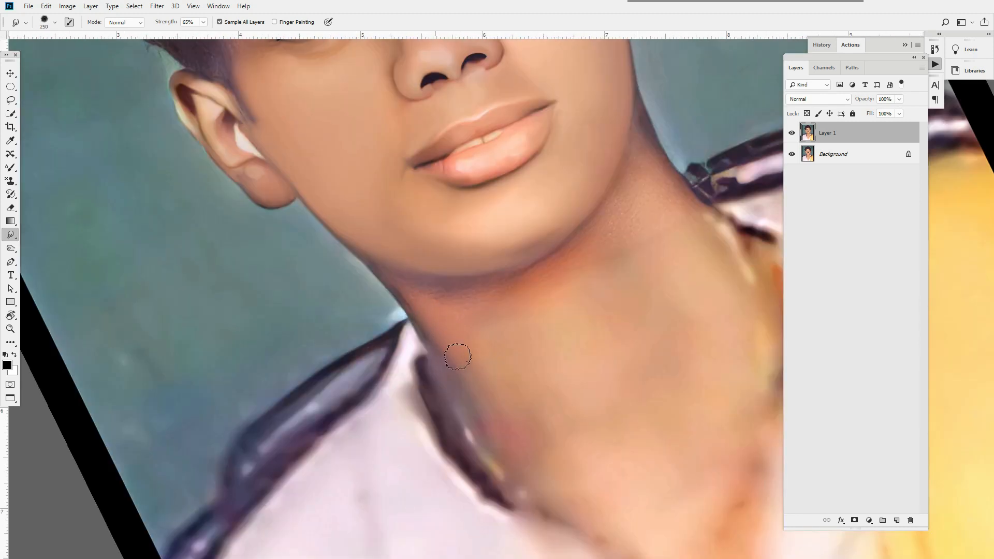
key("bracketright")
key("bracketright")
key("bracketright")
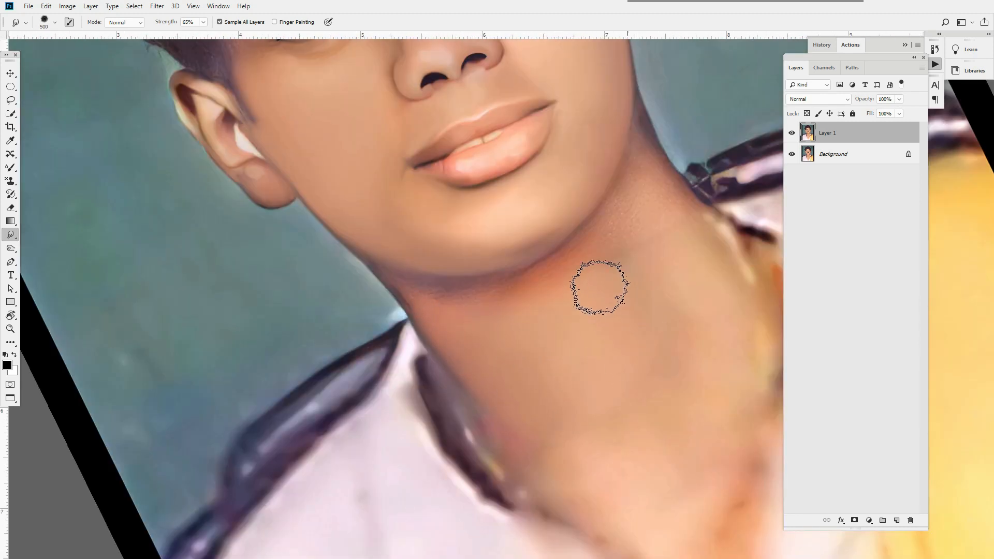
Step: Blend the grainy skin on the subject's left side of the neck under the jaw, reducing the brush size
key("bracketleft")
key("bracketleft")
key("bracketleft")
key("bracketleft")
key("bracketleft")
left_click_drag(621, 200, 559, 260)
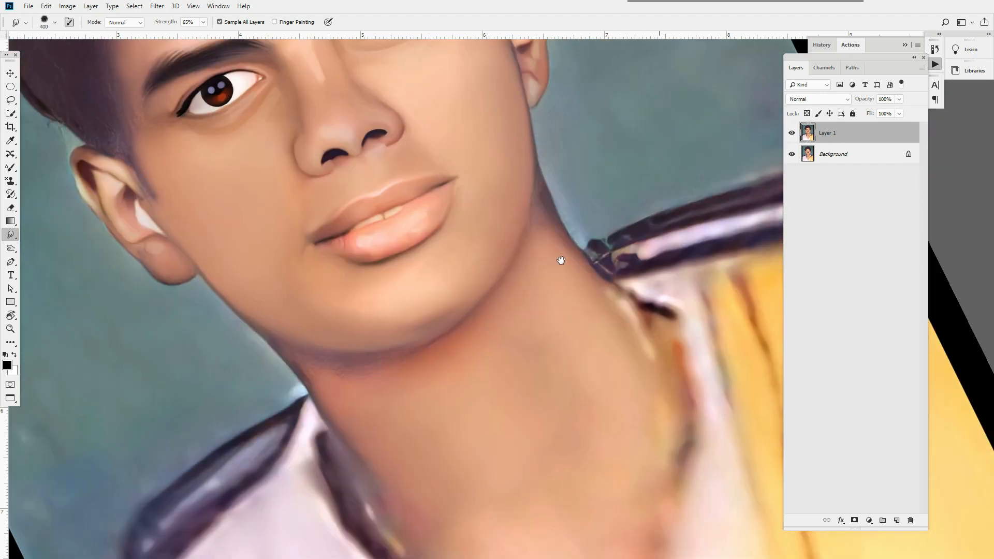
left_click_drag(530, 226, 539, 253)
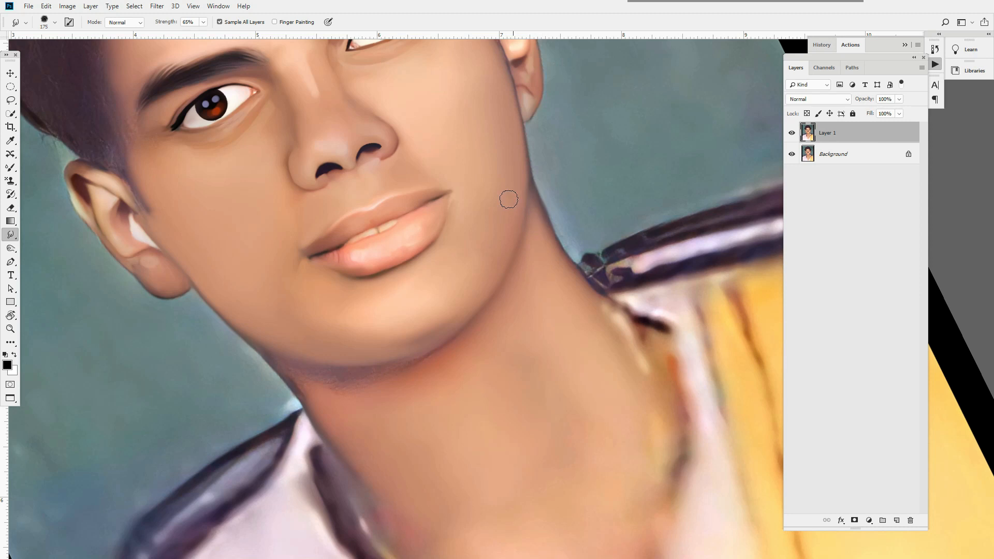
left_click_drag(547, 338, 579, 222)
Step: Smudge the purple shadow between the chin and neck smooth up to the jawline, using a brush of about 200 px
key("r")
mouse_move(456, 331)
left_mouse_down()
mouse_move(504, 257)
mouse_move(479, 262)
left_mouse_up()
scroll(414, 256, "up", 4)
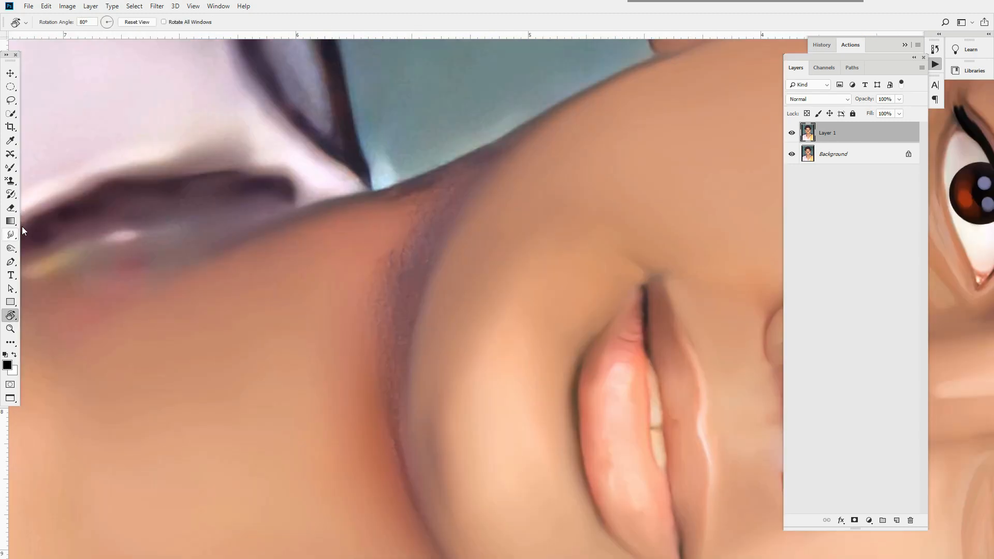
left_click(10, 234)
key("bracketleft")
key("bracketleft")
key("bracketright")
left_click_drag(414, 263, 411, 249)
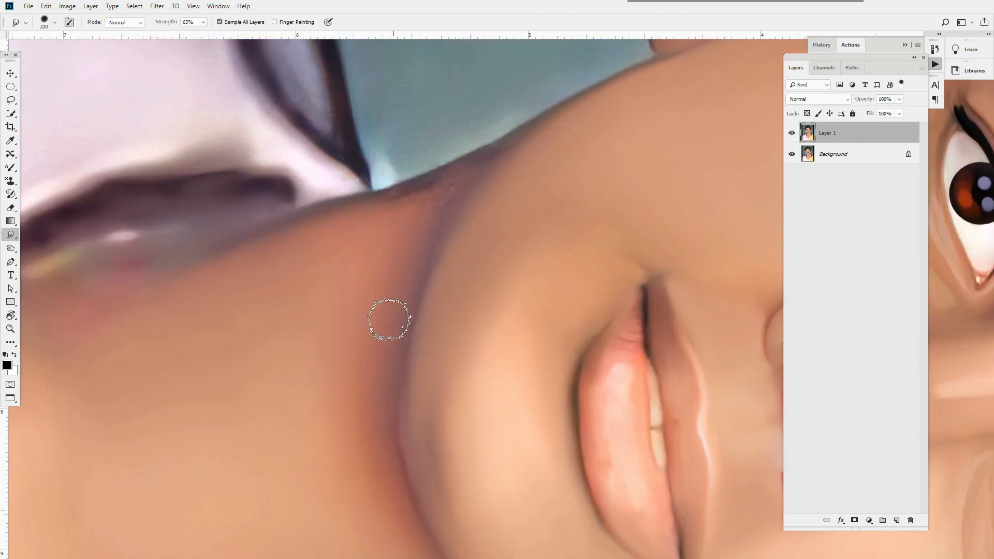
left_click_drag(398, 202, 496, 153)
left_click_drag(391, 477, 405, 272)
Step: Greatly enlarge the smudge brush for blending the lower neck and chest skin
scroll(466, 331, "down", 6)
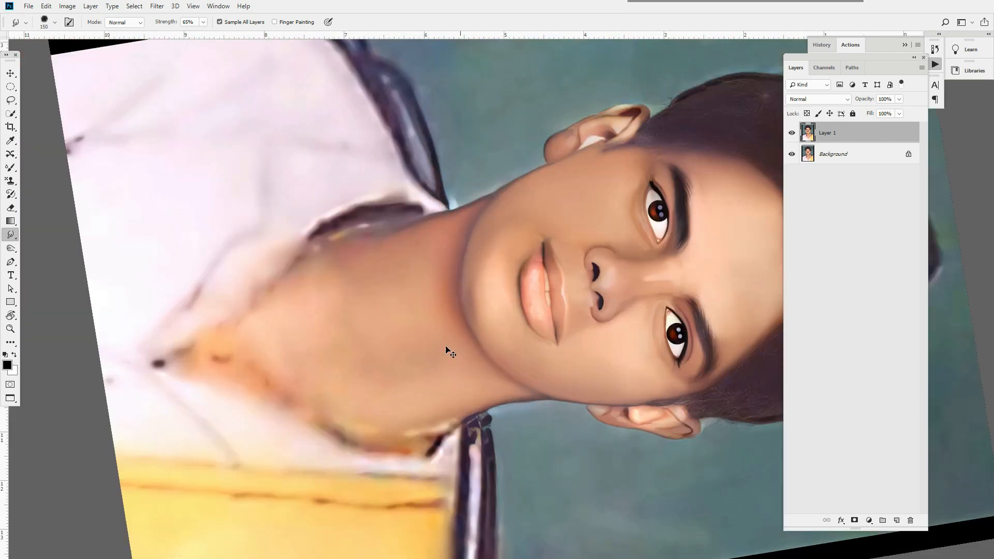
scroll(450, 342, "up", 2)
key("bracketright")
key("bracketright")
key("bracketright")
key("bracketright")
key("bracketright")
key("bracketright")
key("bracketright")
key("bracketright")
key("bracketright")
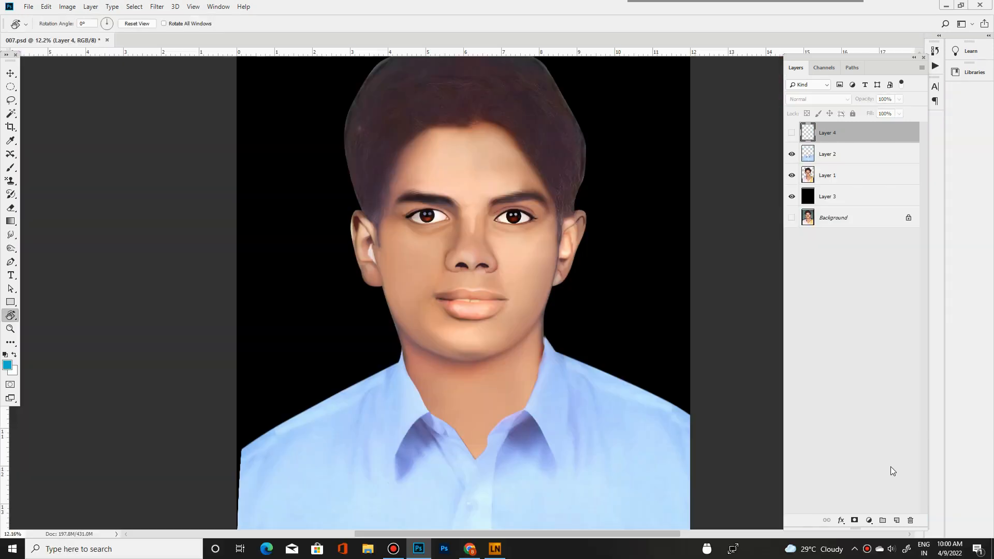
Step: Add a new layer at the top and lasso the whole hair area, following the hairline and both sideburns
scroll(499, 262, "up", 3)
scroll(492, 311, "up", 3)
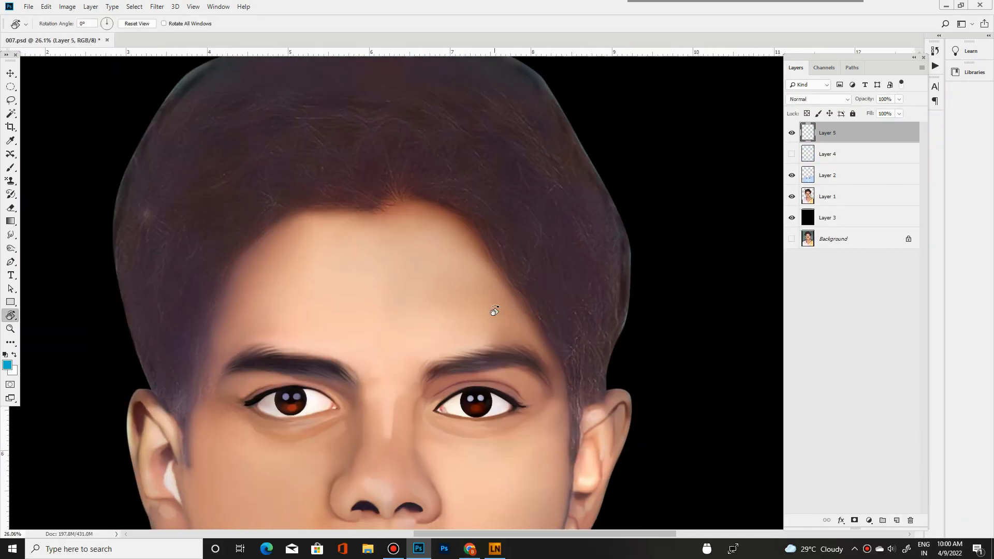
key("l")
left_click_drag(662, 220, 579, 416)
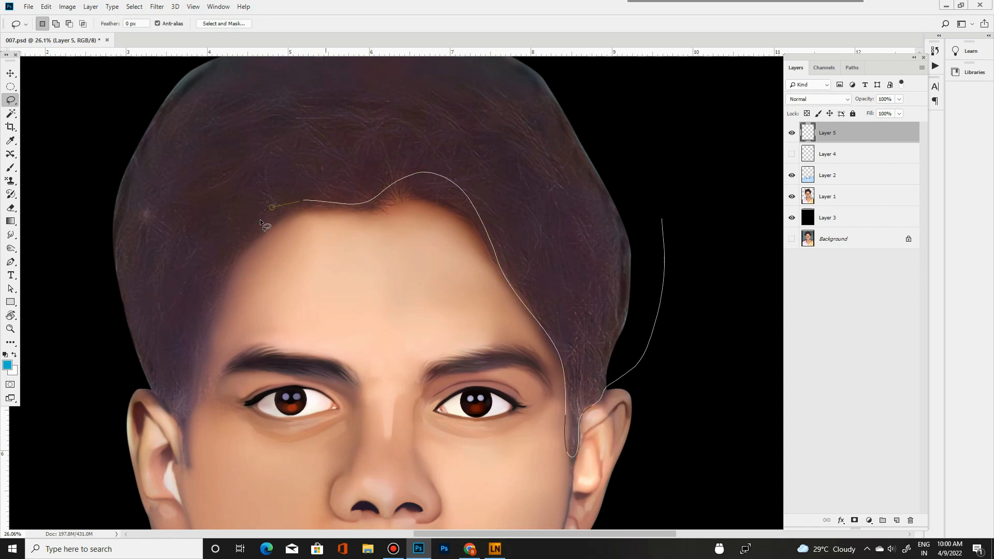
mouse_move(180, 446)
left_mouse_down()
mouse_move(98, 472)
mouse_move(727, 378)
left_mouse_up()
key("ctrl+0")
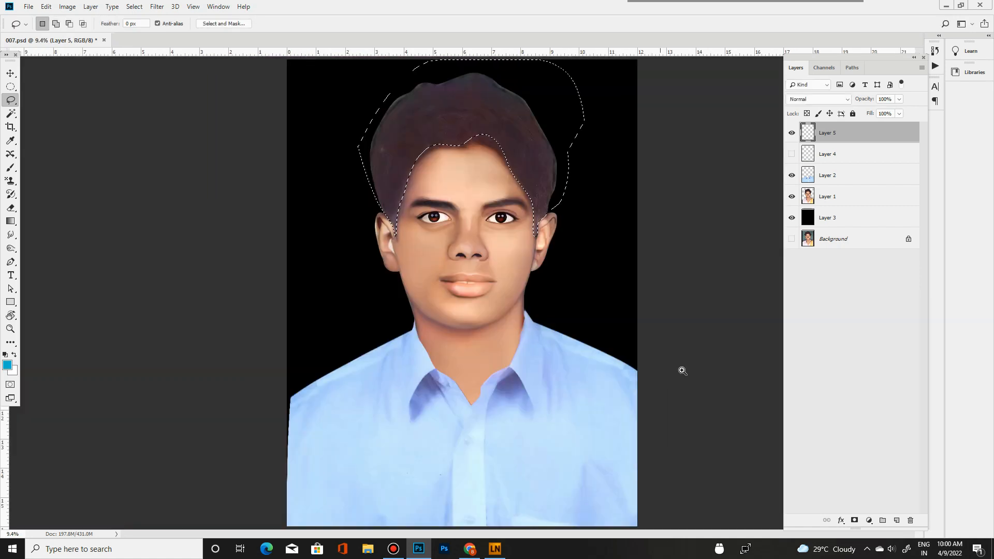
key("ctrl+plus")
key("ctrl+plus")
left_click_drag(538, 73, 511, 258)
Step: Fill the hair selection with black on Layer 5, deselect, and move the layer above Layer 1 as a clipping mask
key("d")
key("alt+BackSpace")
key("ctrl+d")
left_click_drag(828, 133, 836, 182)
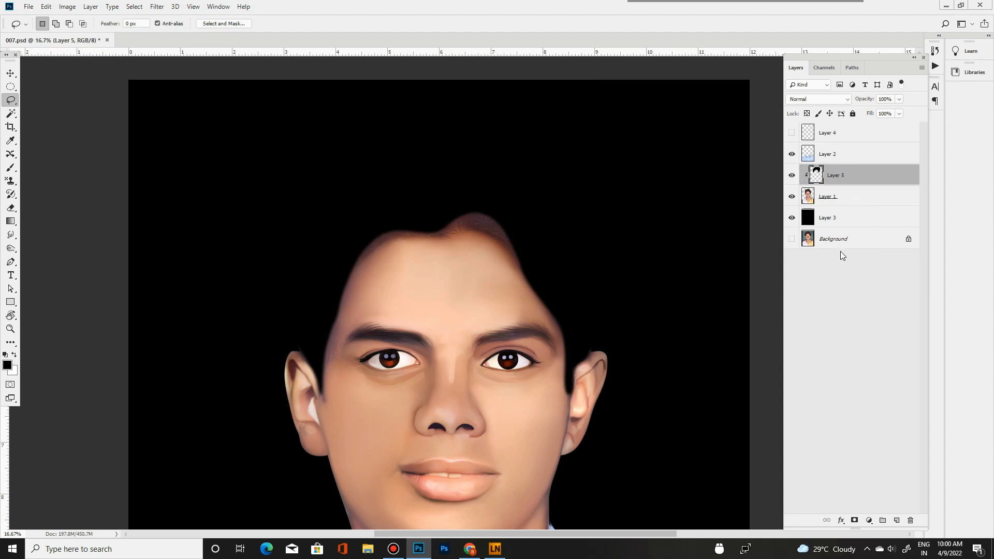
Step: Lighten the black background on Layer 3 to dark grey with Hue/Saturation
left_click(840, 218)
key("ctrl+u")
left_click_drag(653, 380, 672, 380)
left_click(767, 271)
Step: Select Layer 5 and apply a Gaussian Blur to soften the edge of the black hair shape along the forehead
key("ctrl+minus")
key("ctrl+minus")
key("ctrl+minus")
left_click_drag(478, 166, 536, 171)
right_click(535, 246, "ctrl")
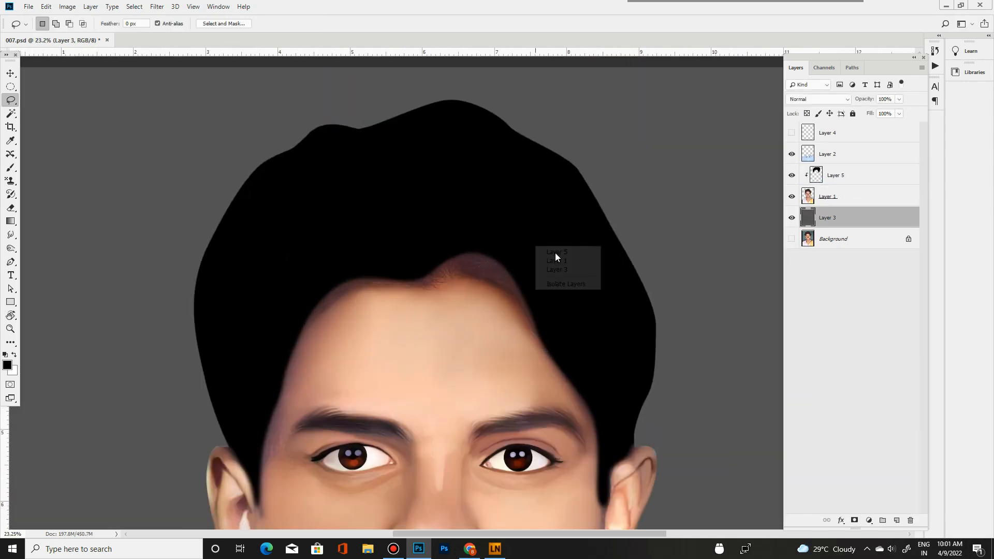
left_click(556, 253)
key("alt+t")
key("b")
key("g")
left_click_drag(765, 326, 755, 326)
mouse_move(523, 286)
left_mouse_down()
mouse_move(467, 249)
mouse_move(403, 228)
mouse_move(530, 193)
left_mouse_up()
left_click(823, 187)
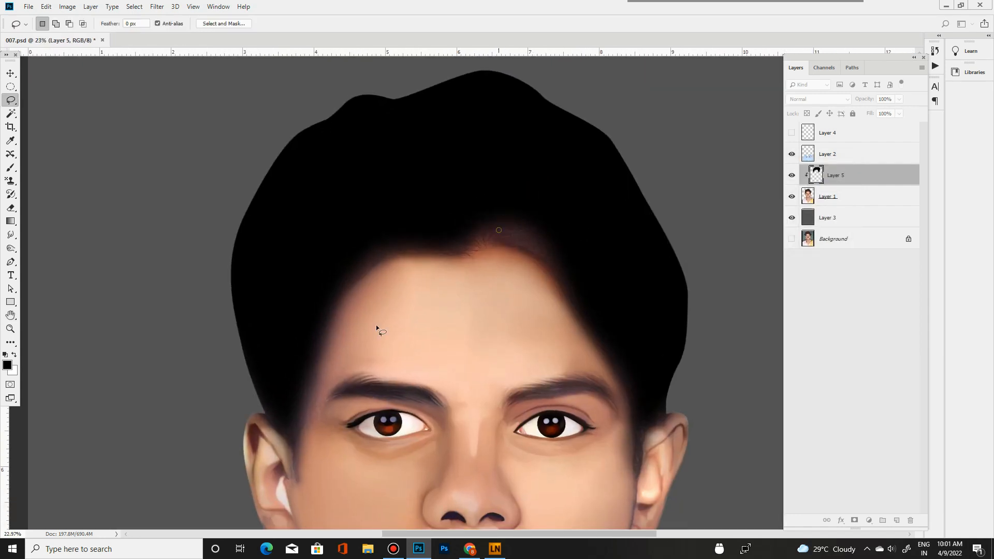
Step: Compare the hair with Layer 5 hidden and shown, and lower Layer 5's opacity so the photo's hair strands show through
left_click(535, 288, "ctrl")
left_click(564, 289, "ctrl")
left_click(792, 175)
left_click(791, 175)
left_click(898, 98)
left_click(879, 111)
left_click(514, 284, "ctrl")
mouse_move(493, 168)
left_mouse_down()
mouse_move(514, 285)
mouse_move(579, 382)
mouse_move(446, 243)
mouse_move(512, 248)
left_mouse_up()
Step: Set the Brush colour to blue, add a new layer at the top, and choose a brush preset for hair strands
key("b")
left_click(7, 365)
left_click(751, 212)
left_click(864, 182)
key("ctrl+shift+alt+n")
right_click(278, 251)
double_click(419, 393)
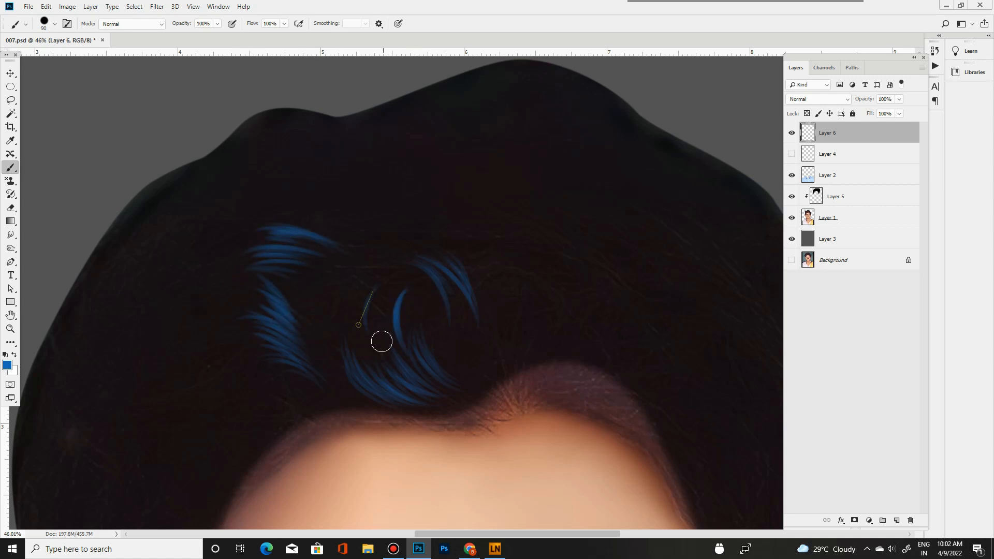
Step: Paint curved blue strands on Layer 6 along the hairline, from behind the forehead peak toward the temple on the image's right side
key("r")
mouse_move(524, 322)
left_mouse_down()
mouse_move(450, 240)
mouse_move(475, 240)
left_mouse_up()
scroll(410, 275, "down", 5)
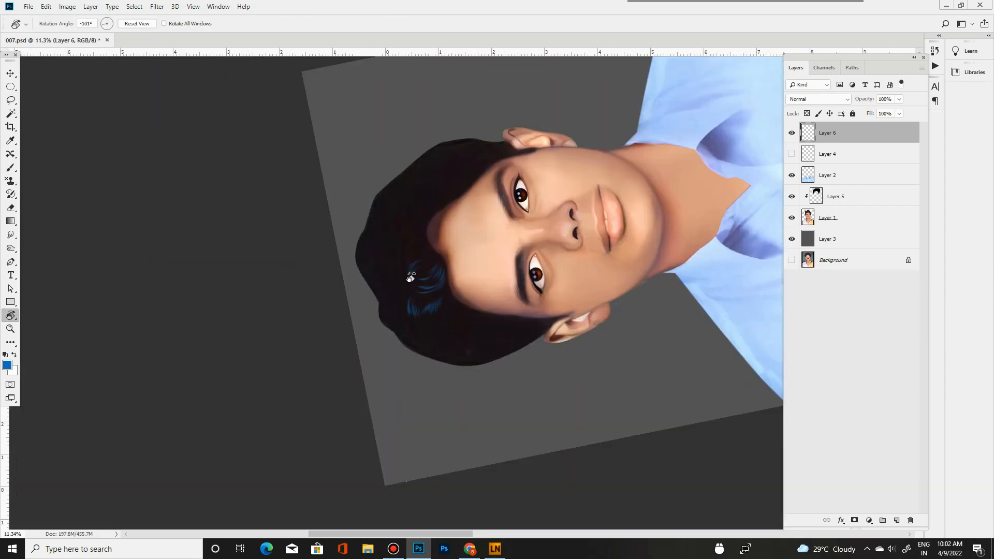
scroll(411, 275, "up", 6)
left_click_drag(430, 206, 411, 245)
key("b")
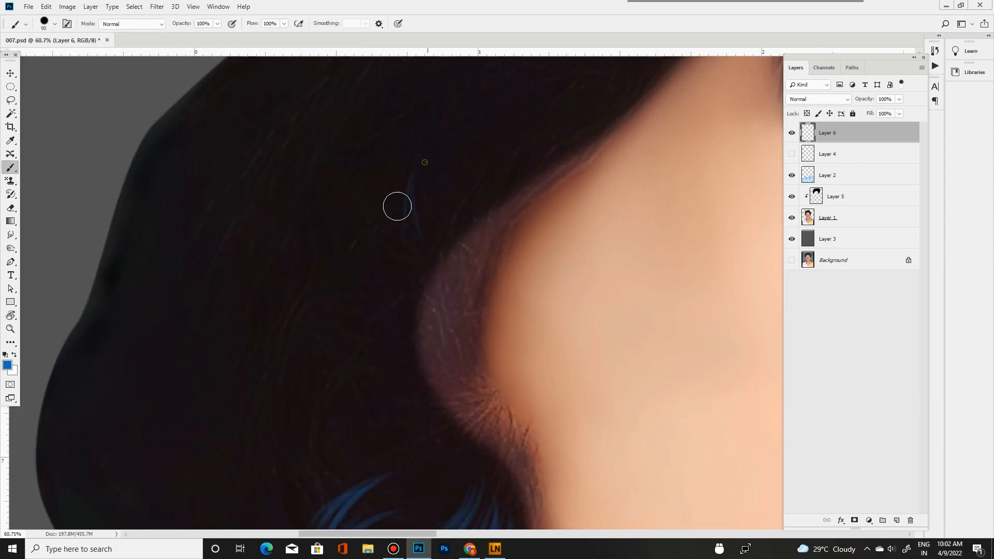
mouse_move(408, 180)
left_mouse_down()
mouse_move(363, 314)
mouse_move(349, 261)
mouse_move(395, 301)
mouse_move(388, 325)
left_mouse_up()
left_click_drag(343, 241, 356, 338)
left_click_drag(336, 249, 377, 361)
mouse_move(325, 269)
left_mouse_down()
mouse_move(306, 328)
mouse_move(382, 374)
left_mouse_up()
left_click_drag(483, 124, 439, 208)
left_click_drag(468, 132, 424, 222)
left_click_drag(529, 124, 482, 214)
left_click_drag(558, 117, 469, 197)
left_click_drag(473, 161, 434, 183)
mouse_move(456, 252)
left_mouse_down()
mouse_move(337, 243)
mouse_move(348, 268)
left_mouse_up()
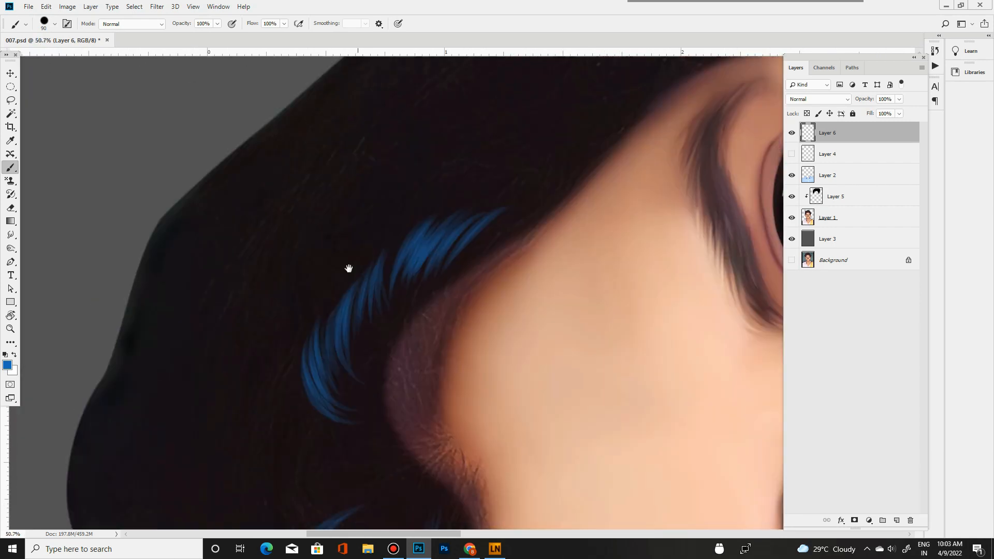
Step: Add a second band of tapered blue strands farther back from the hairline, between the first strands and the hair's outer edge
scroll(348, 268, "up", 3)
left_click_drag(320, 310, 308, 360)
mouse_move(340, 307)
left_mouse_down()
mouse_move(374, 241)
mouse_move(415, 203)
left_mouse_up()
mouse_move(382, 270)
left_mouse_down()
mouse_move(465, 158)
mouse_move(321, 283)
left_mouse_up()
scroll(393, 259, "down", 10)
scroll(362, 237, "up", 9)
left_click_drag(385, 219, 318, 331)
left_click_drag(443, 210, 389, 313)
left_click_drag(414, 226, 351, 359)
mouse_move(453, 298)
left_mouse_down()
mouse_move(404, 275)
mouse_move(343, 324)
left_mouse_up()
left_click_drag(374, 274, 329, 346)
left_click_drag(279, 401, 331, 316)
mouse_move(358, 336)
left_mouse_down()
mouse_move(425, 254)
mouse_move(303, 447)
left_mouse_up()
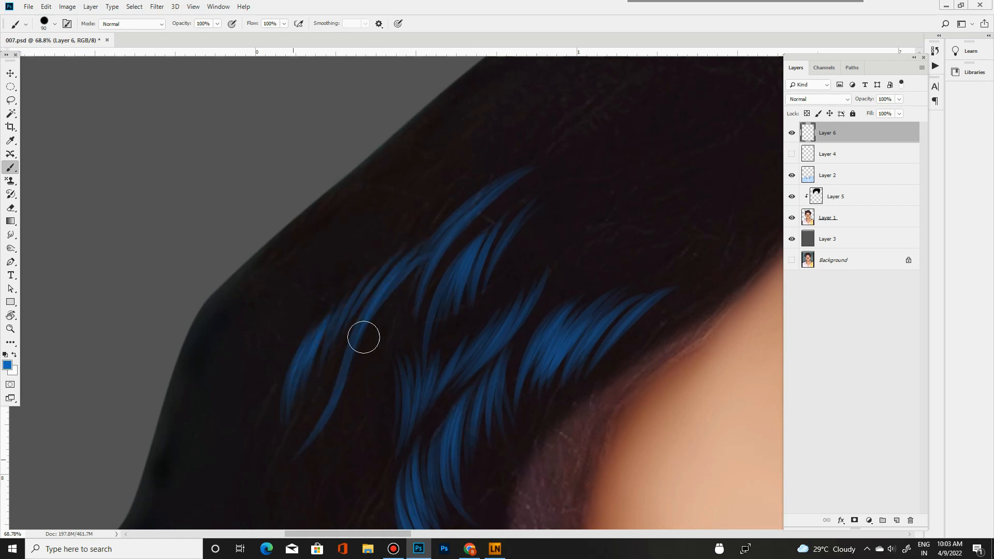
Step: Extend the blue strands through the middle of the hair's right side toward the temple
mouse_move(497, 248)
left_mouse_down()
mouse_move(399, 289)
mouse_move(504, 230)
left_mouse_up()
mouse_move(545, 252)
left_mouse_down()
mouse_move(597, 186)
mouse_move(564, 275)
left_mouse_up()
left_click_drag(581, 123, 479, 206)
left_click_drag(538, 147, 404, 275)
left_click_drag(437, 242, 394, 318)
left_click_drag(549, 324, 523, 337)
left_click_drag(421, 325, 484, 264)
Step: Paint long flowing blue strands along the outer contour of the hair's right side and fill in near the temple
left_click_drag(355, 242, 292, 416)
left_click_drag(429, 182, 357, 269)
left_click_drag(522, 153, 450, 218)
left_click_drag(476, 170, 421, 212)
left_click_drag(481, 139, 381, 210)
mouse_move(466, 292)
left_mouse_down()
mouse_move(408, 248)
mouse_move(507, 220)
left_mouse_up()
left_click_drag(555, 142, 493, 206)
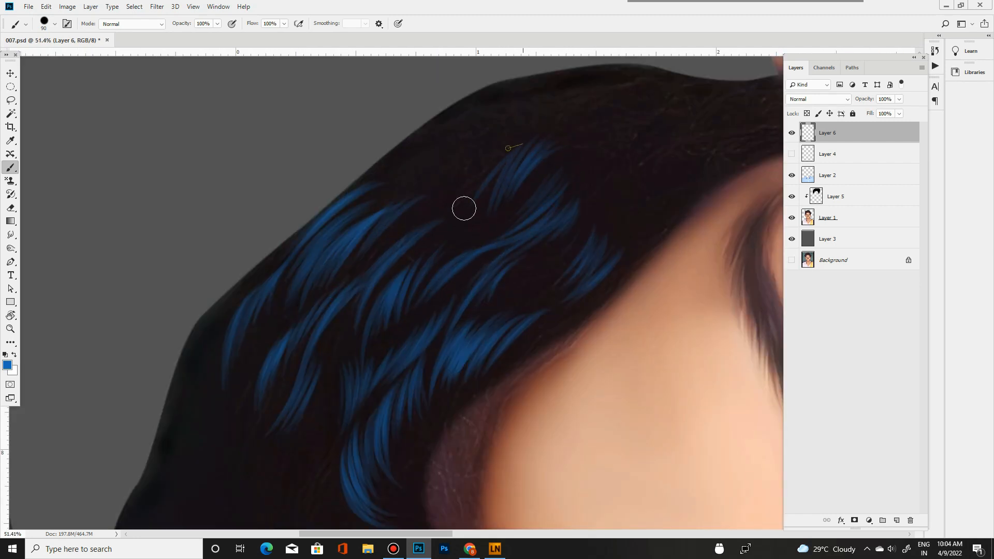
left_click_drag(488, 111, 357, 176)
left_click_drag(464, 279, 331, 286)
mouse_move(221, 286)
left_mouse_down()
mouse_move(346, 326)
mouse_move(404, 331)
left_mouse_up()
Step: Rotate the canvas back and paint a tuft of nearly vertical strands at the front centre, just above the hairline notch
key("r")
left_click_drag(357, 337, 379, 192)
key("b")
left_click_drag(370, 362, 290, 331)
left_click_drag(290, 282, 348, 283)
left_click_drag(367, 239, 358, 360)
left_click_drag(383, 250, 375, 382)
left_click_drag(362, 280, 388, 383)
mouse_move(388, 246)
left_mouse_down()
mouse_move(382, 383)
mouse_move(386, 370)
left_mouse_up()
left_click_drag(401, 251, 393, 371)
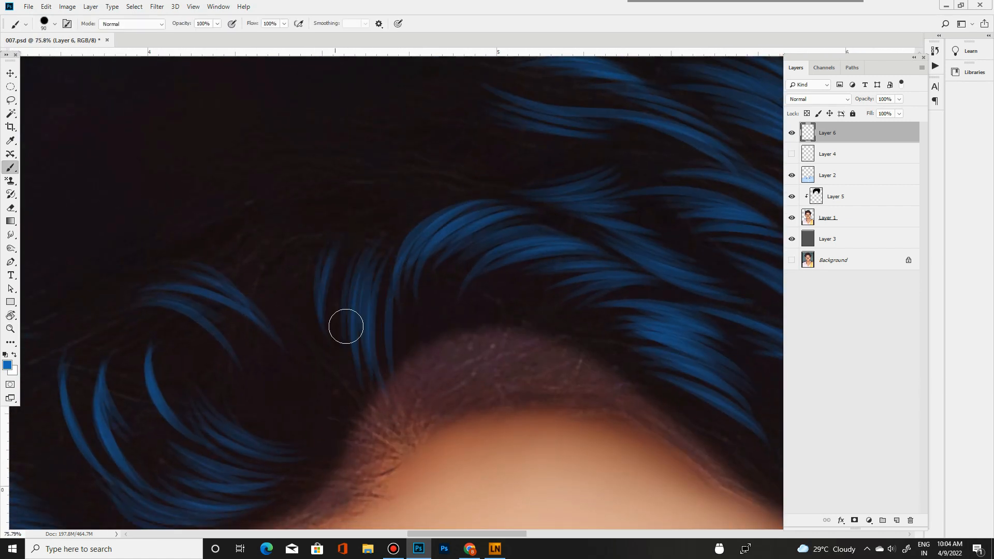
Step: Paint strands sweeping from the front curl to the hairline, with a long wave and a short tuft above it
left_click_drag(258, 357, 339, 430)
left_click_drag(220, 363, 328, 461)
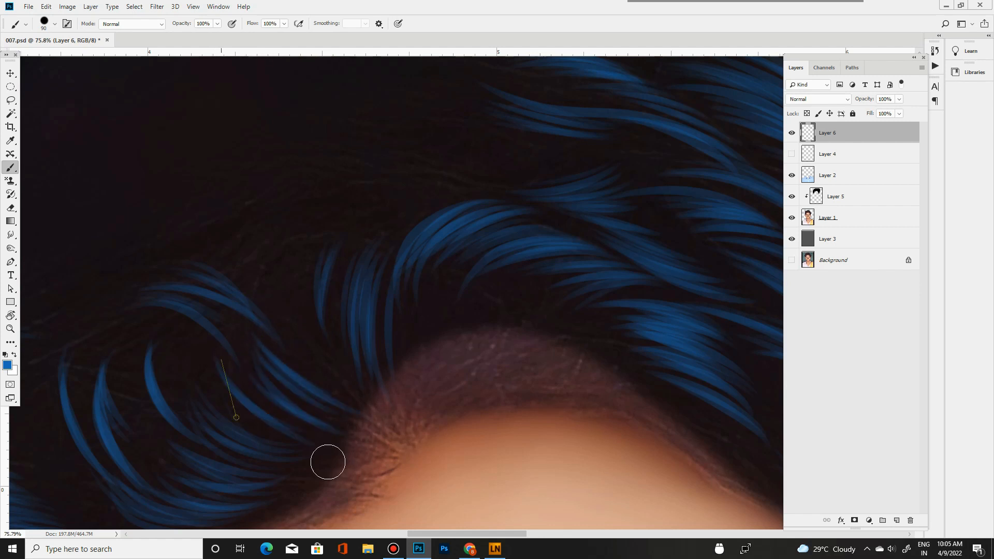
left_click_drag(314, 265, 382, 321)
left_click_drag(275, 292, 474, 243)
left_click_drag(285, 320, 414, 274)
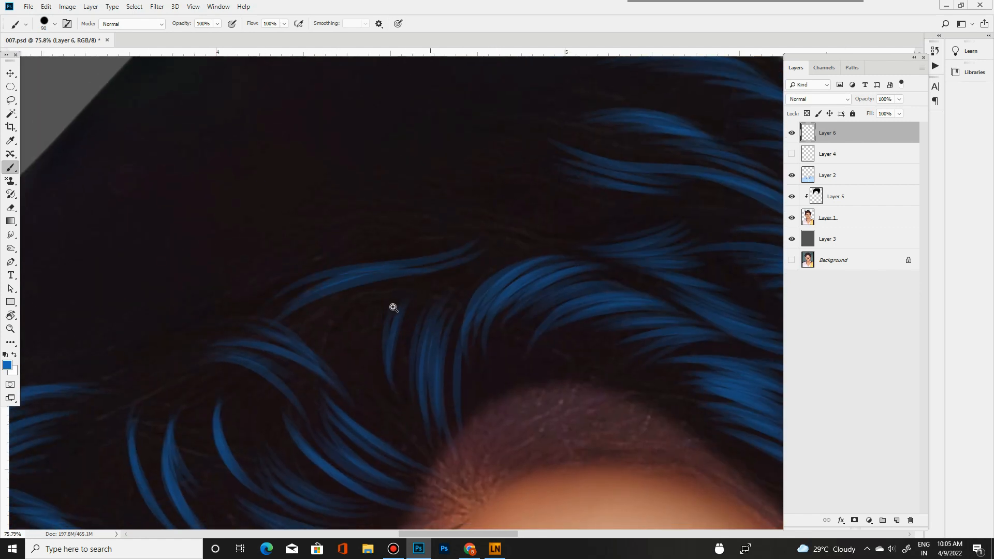
left_click_drag(393, 306, 420, 331)
mouse_move(370, 381)
left_mouse_down()
mouse_move(398, 303)
mouse_move(428, 461)
left_mouse_up()
left_click_drag(434, 308, 481, 426)
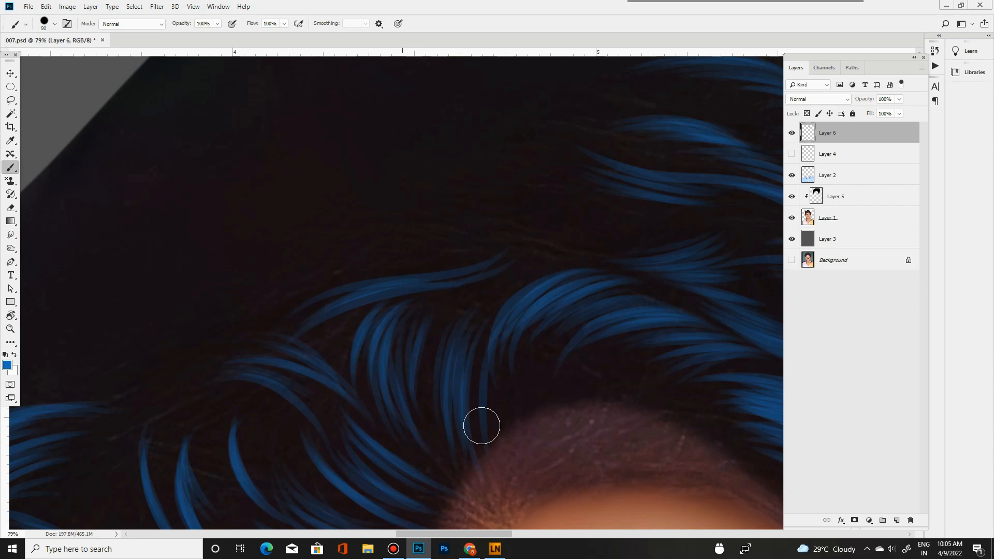
Step: Rotate the canvas and paint S-shaped strands behind the front wave, joining it to the side strands
key("r")
left_click_drag(495, 284, 461, 212)
mouse_move(495, 254)
left_mouse_down()
mouse_move(462, 252)
mouse_move(476, 240)
left_mouse_up()
left_click_drag(443, 186, 407, 439)
left_click_drag(430, 305, 436, 467)
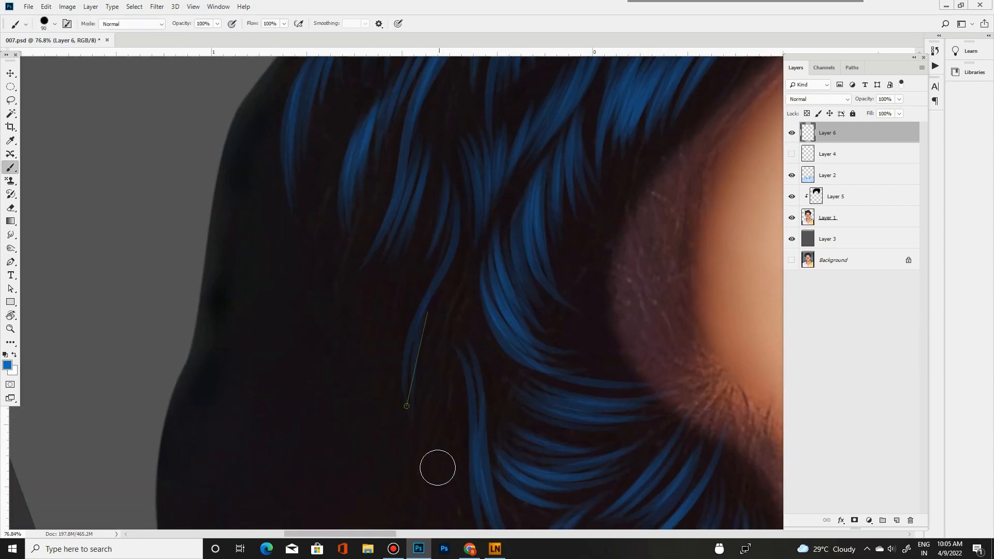
left_click_drag(440, 341, 453, 468)
left_click_drag(420, 326, 435, 430)
Step: Continue the blue strands from the wavy middle section toward the crown and the top edge of the hair
mouse_move(396, 360)
left_mouse_down()
mouse_move(370, 279)
mouse_move(339, 357)
left_mouse_up()
mouse_move(336, 274)
left_mouse_down()
mouse_move(368, 422)
mouse_move(362, 460)
left_mouse_up()
left_click_drag(316, 243, 326, 341)
left_click_drag(331, 183, 311, 290)
mouse_move(310, 212)
left_mouse_down()
mouse_move(293, 352)
mouse_move(300, 365)
left_mouse_up()
left_click_drag(315, 243, 329, 406)
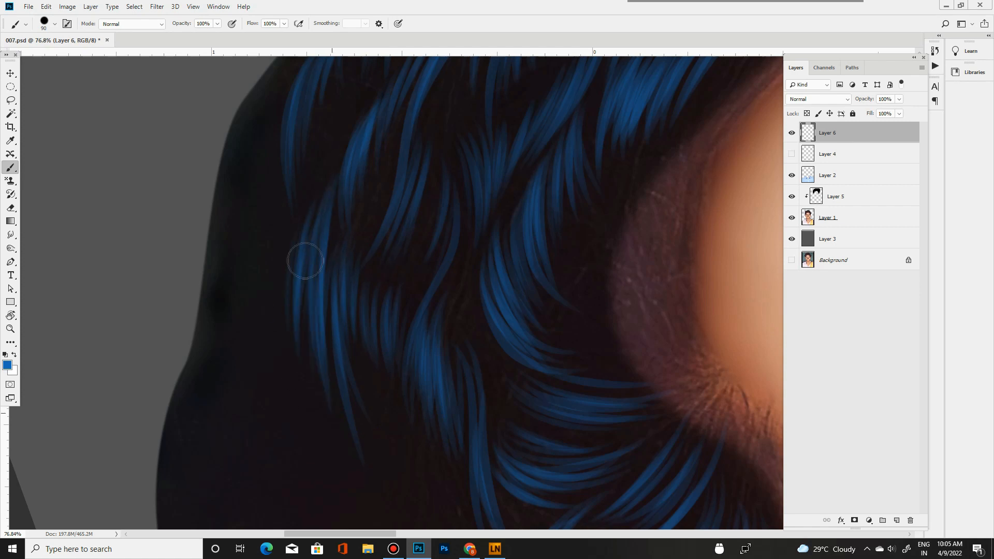
left_click_drag(305, 261, 312, 362)
left_click_drag(303, 230, 279, 351)
mouse_move(505, 298)
left_mouse_down()
mouse_move(414, 331)
mouse_move(455, 341)
mouse_move(308, 264)
mouse_move(395, 378)
mouse_move(410, 291)
left_mouse_up()
Step: Paint finer strands, starting with a size 50 brush, to link the front curls and continue down the left hairline
key("l")
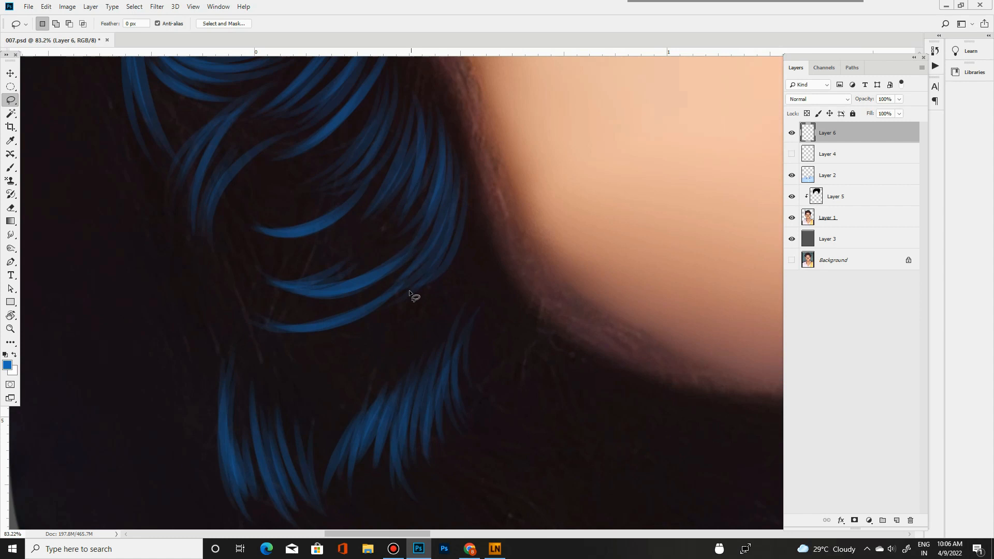
key("b")
left_click_drag(458, 264, 317, 387)
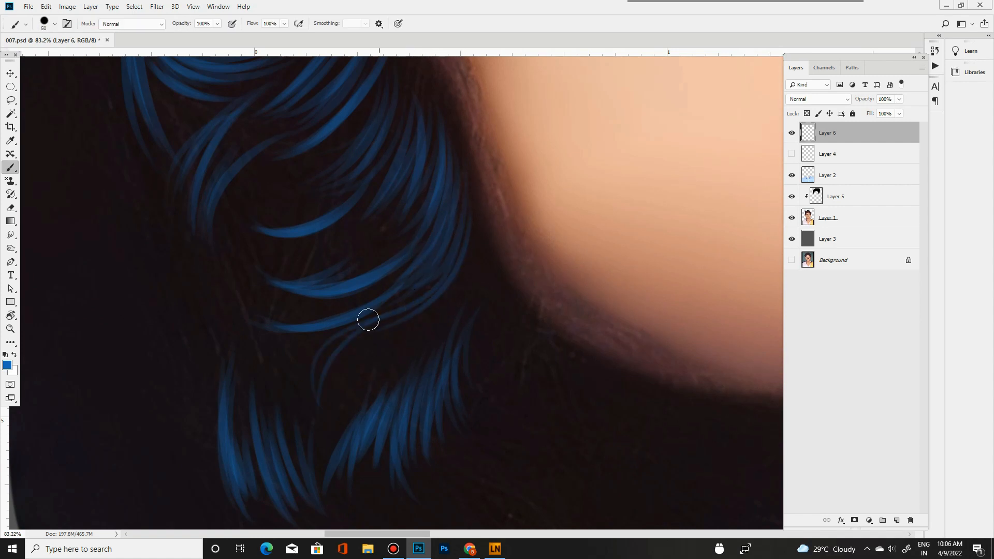
scroll(395, 375, "up", 2)
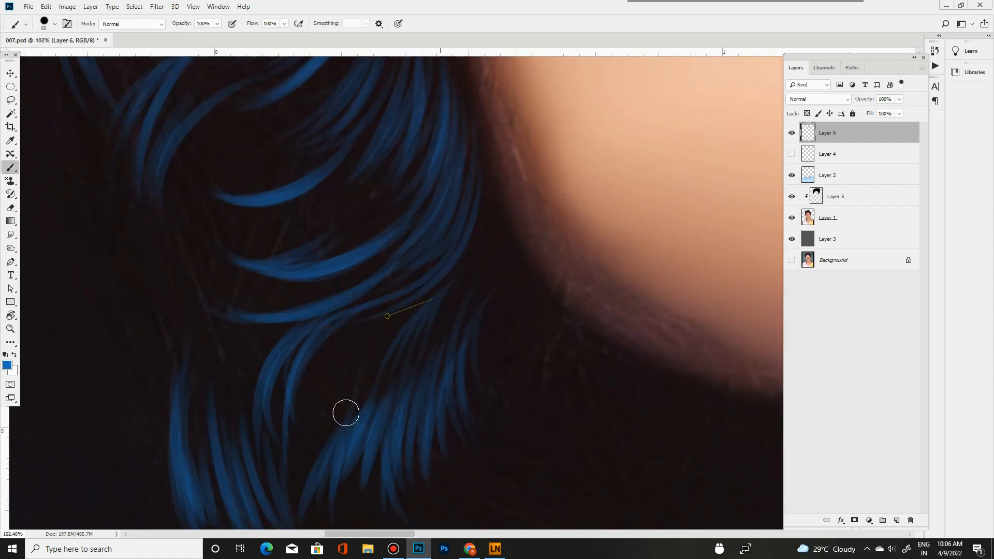
scroll(373, 401, "down", 3)
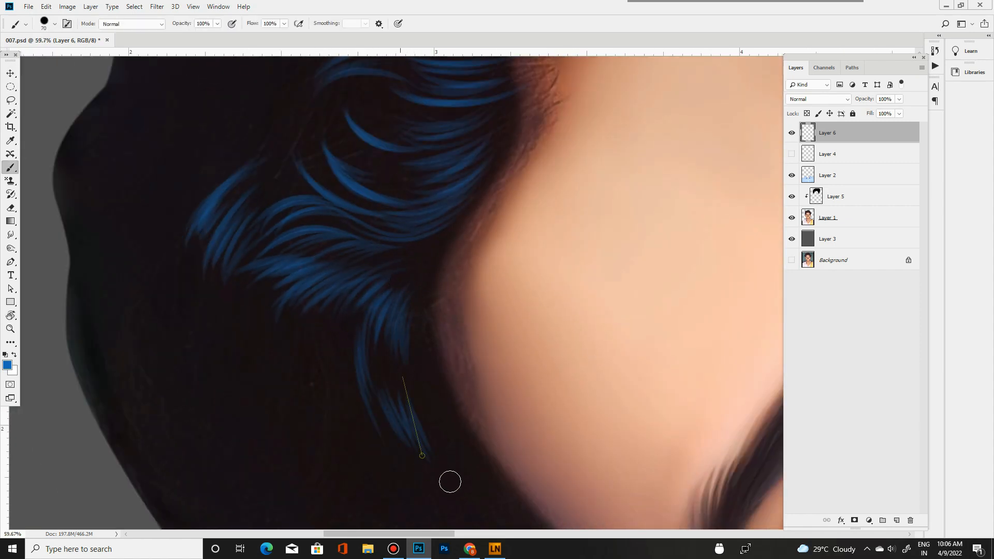
scroll(395, 313, "down", 2)
scroll(496, 153, "up", 2)
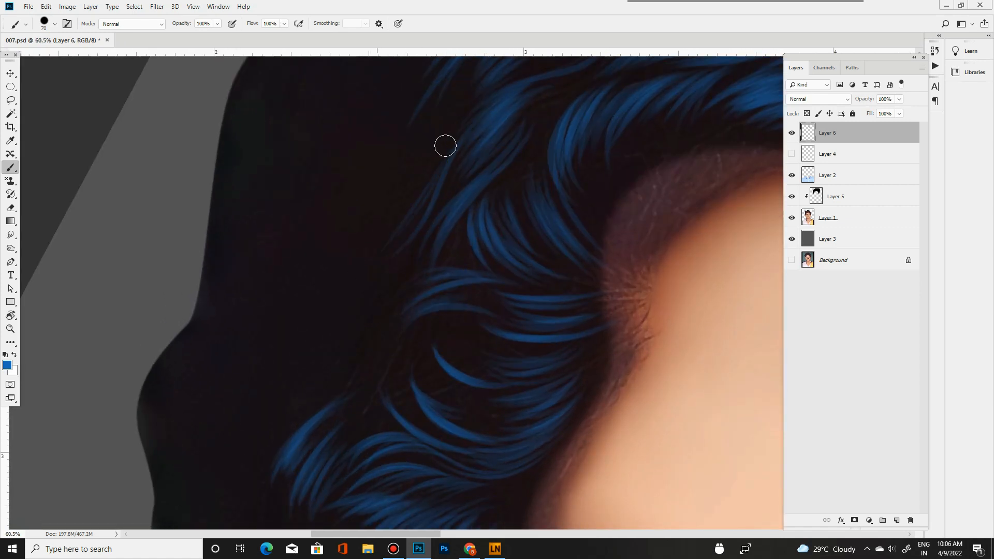
Step: Paint long strands behind the front curls and broad strands at the crown with the brush enlarged up to size 150
left_click_drag(427, 224, 328, 386)
mouse_move(390, 183)
left_mouse_down()
mouse_move(308, 228)
mouse_move(240, 166)
mouse_move(208, 236)
left_mouse_up()
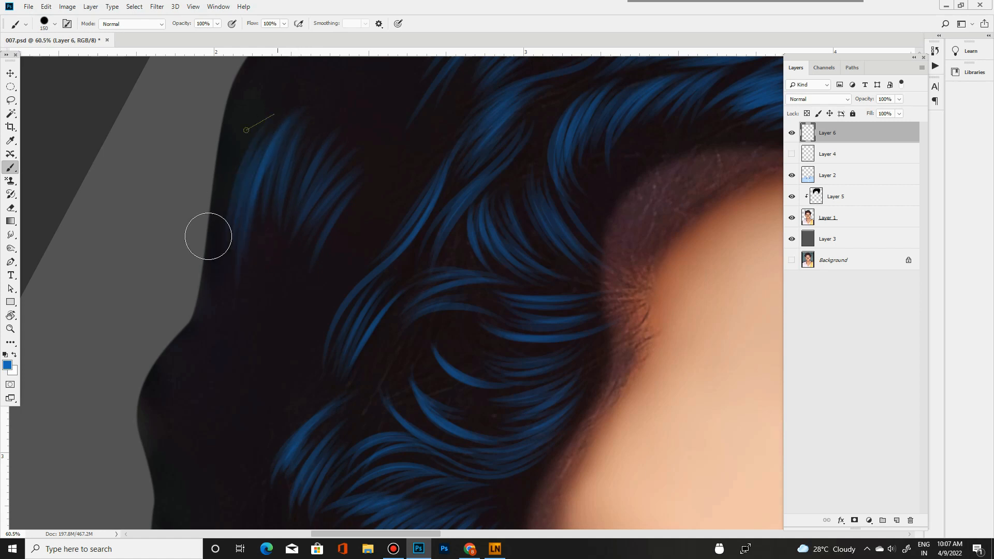
left_click_drag(383, 212, 285, 383)
left_click_drag(375, 305, 336, 305)
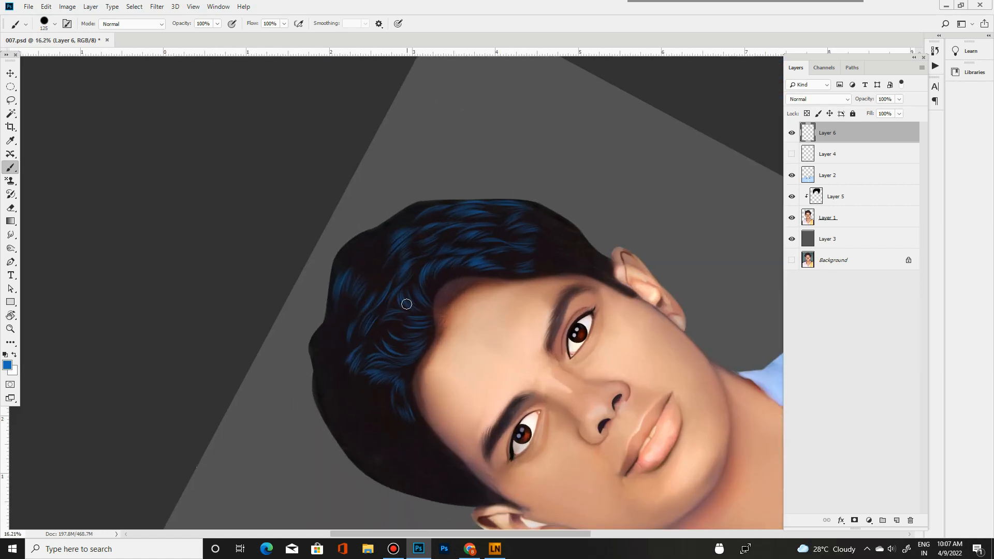
left_click_drag(406, 304, 371, 277)
left_click(372, 276)
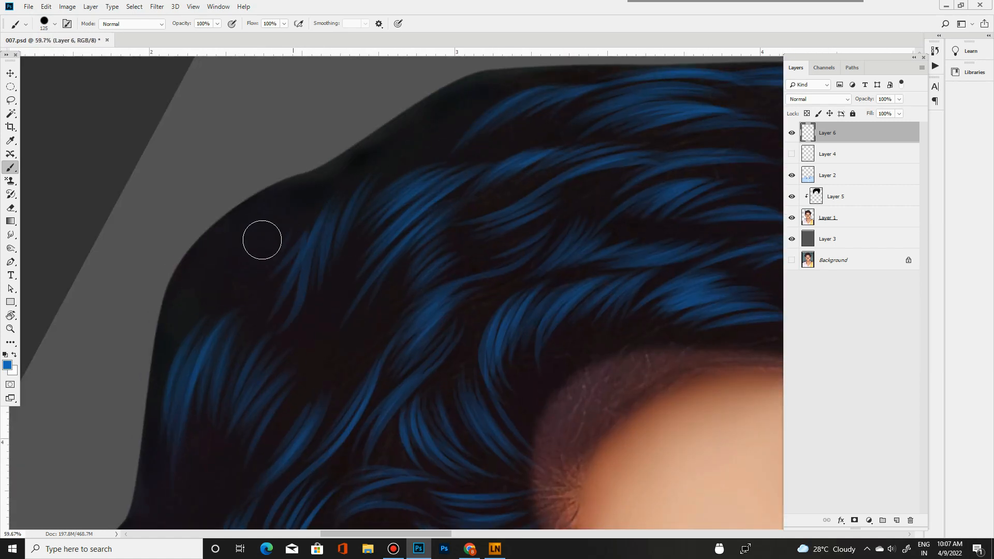
Step: Fill the bare black areas along the top contour and crown with more blue strands
mouse_move(302, 196)
left_mouse_down()
mouse_move(168, 334)
mouse_move(399, 157)
mouse_move(374, 240)
left_mouse_up()
left_click_drag(375, 317, 236, 480)
mouse_move(425, 308)
left_mouse_down()
mouse_move(375, 308)
mouse_move(399, 315)
left_mouse_up()
mouse_move(445, 354)
left_mouse_down()
mouse_move(404, 355)
mouse_move(313, 381)
mouse_move(294, 347)
left_mouse_up()
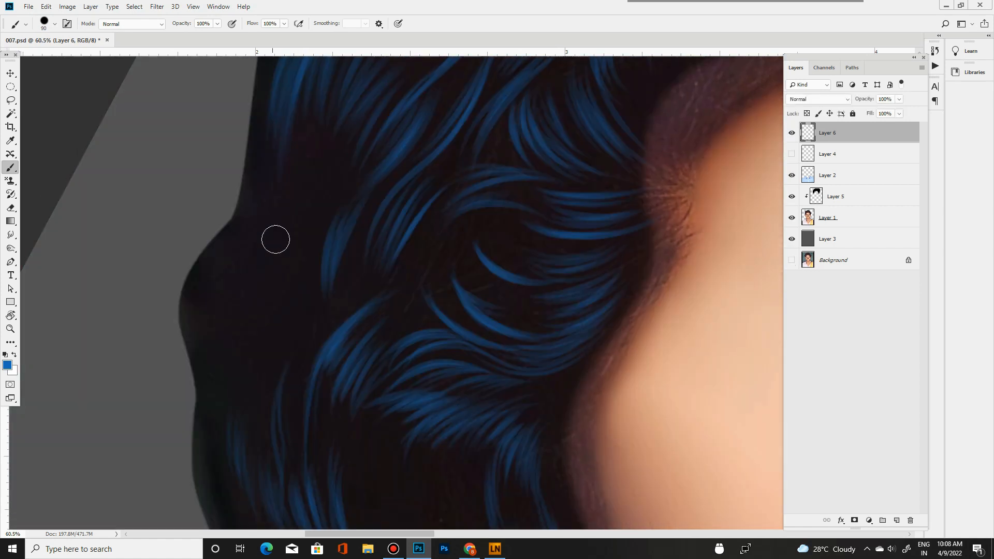
left_click_drag(208, 321, 227, 228)
left_click_drag(195, 334, 218, 240)
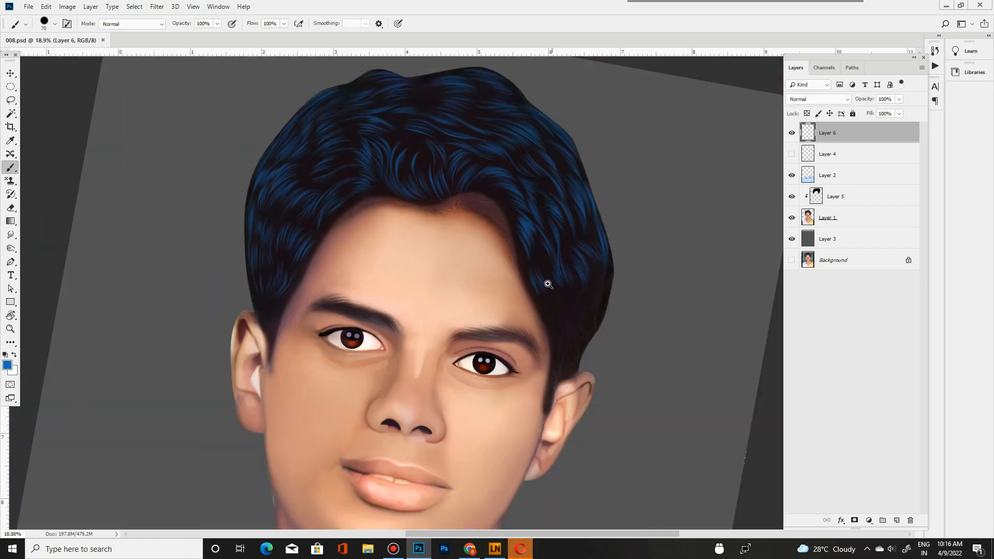
Step: Paint blue strands down the right side of the hair toward the ear and sideburn
scroll(466, 306, "up", 6)
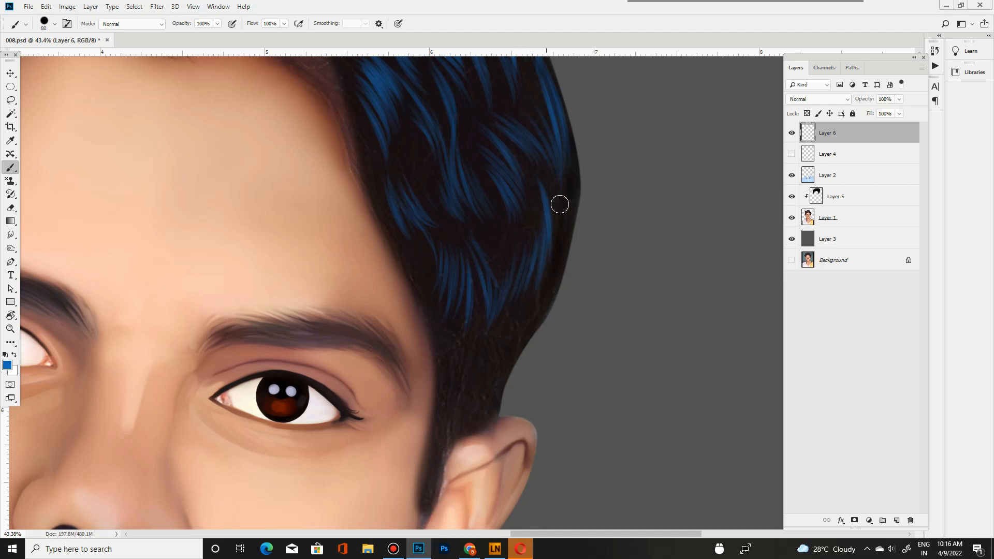
left_click_drag(445, 117, 575, 347)
left_click_drag(419, 281, 414, 282)
Step: Select Layer 5 and raise its opacity back to full
left_click(859, 196)
left_click_drag(899, 99, 925, 109)
left_click_drag(523, 280, 569, 339)
mouse_move(475, 332)
left_mouse_down()
mouse_move(456, 303)
mouse_move(424, 305)
left_mouse_up()
Step: Lasso the faded area along the front hairline on Layer 5, fill it with black, and deselect
key("l")
left_click_drag(522, 430, 166, 361)
key("d")
key("alt+Delete")
key("ctrl+d")
Step: Rotate the canvas to the front hairline and make Layer 1 the active layer
mouse_move(611, 182)
left_mouse_down()
mouse_move(520, 176)
mouse_move(595, 181)
left_mouse_up()
left_click_drag(468, 255, 393, 224)
left_click_drag(404, 292, 455, 293)
key("r")
left_click_drag(557, 337, 357, 134)
mouse_move(557, 383)
left_mouse_down()
mouse_move(518, 369)
mouse_move(470, 287)
mouse_move(480, 346)
mouse_move(523, 346)
mouse_move(447, 305)
left_mouse_up()
key("alt+[")
left_click(10, 235)
key("bracketleft")
key("bracketleft")
key("bracketleft")
key("bracketleft")
key("bracketleft")
key("bracketleft")
key("bracketleft")
left_click(494, 548)
left_click(399, 224)
left_click(494, 548)
key("ctrl+alt+z")
key("ctrl+alt+z")
Step: Turn on Lazy Nezumi stroke smoothing, sample the hairline skin colour, reduce the brush size to 50 px, and select Layer 6
mouse_move(520, 316)
left_mouse_down()
mouse_move(473, 301)
mouse_move(453, 205)
mouse_move(395, 215)
mouse_move(479, 275)
mouse_move(470, 262)
left_mouse_up()
key("b")
left_click(494, 548)
left_click(399, 223)
left_click(480, 187)
left_click(485, 222, "alt")
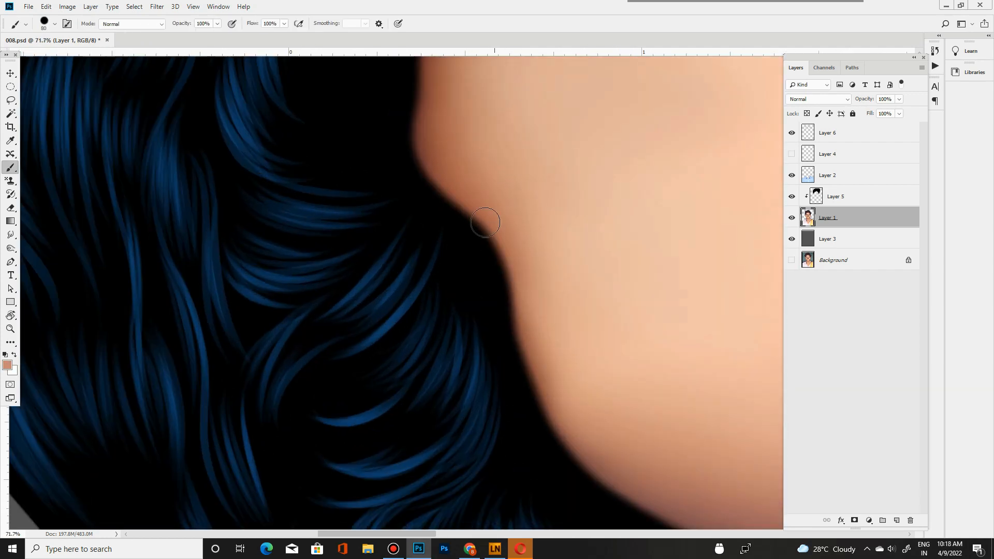
key("[")
key("[")
left_click(827, 132)
Step: Try to paint strands across the front hairline on Layer 6, and undo them
mouse_move(460, 208)
left_mouse_down()
mouse_move(461, 336)
mouse_move(473, 323)
left_mouse_up()
mouse_move(480, 225)
left_mouse_down()
mouse_move(482, 348)
mouse_move(498, 412)
left_mouse_up()
mouse_move(516, 302)
left_mouse_down()
mouse_move(435, 301)
mouse_move(409, 269)
mouse_move(352, 251)
left_mouse_up()
key("ctrl+alt+z")
key("ctrl+alt+z")
key("ctrl+alt+z")
key("ctrl+alt+z")
key("ctrl+alt+z")
key("ctrl+alt+z")
Step: Try to paint short black strands over the front hairline on Layer 6, and compare them with the original Background photo
left_click_drag(438, 299, 470, 306)
mouse_move(309, 313)
left_mouse_down()
mouse_move(335, 322)
mouse_move(348, 138)
left_mouse_up()
left_click_drag(327, 277, 350, 276)
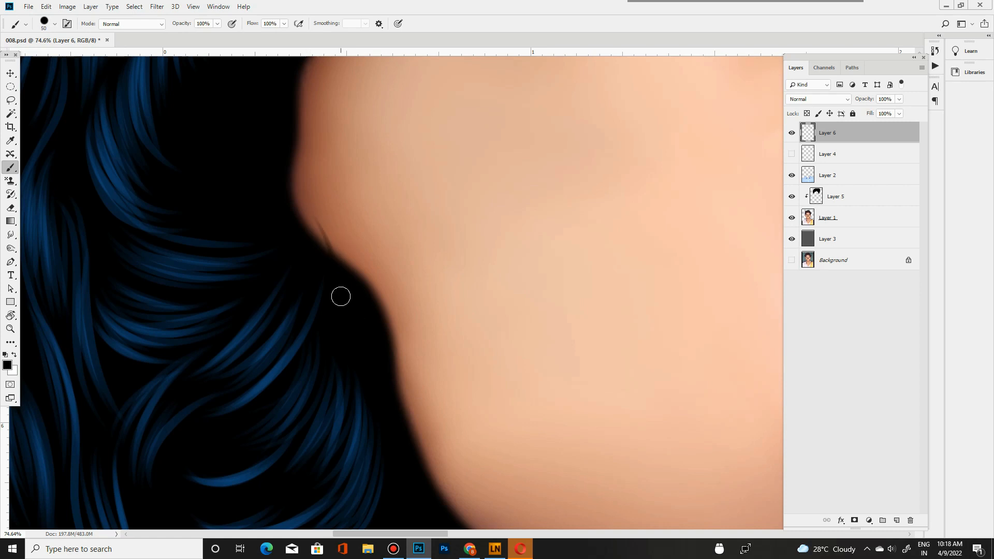
left_click_drag(354, 272, 324, 227)
mouse_move(388, 298)
left_mouse_down()
mouse_move(319, 295)
mouse_move(456, 297)
left_mouse_up()
left_click(791, 259, "alt")
left_click(791, 259, "alt")
Step: Undo the black strands and the black fill along the front hairline
key("ctrl+z")
key("ctrl+z")
key("ctrl+z")
key("ctrl+z")
key("ctrl+z")
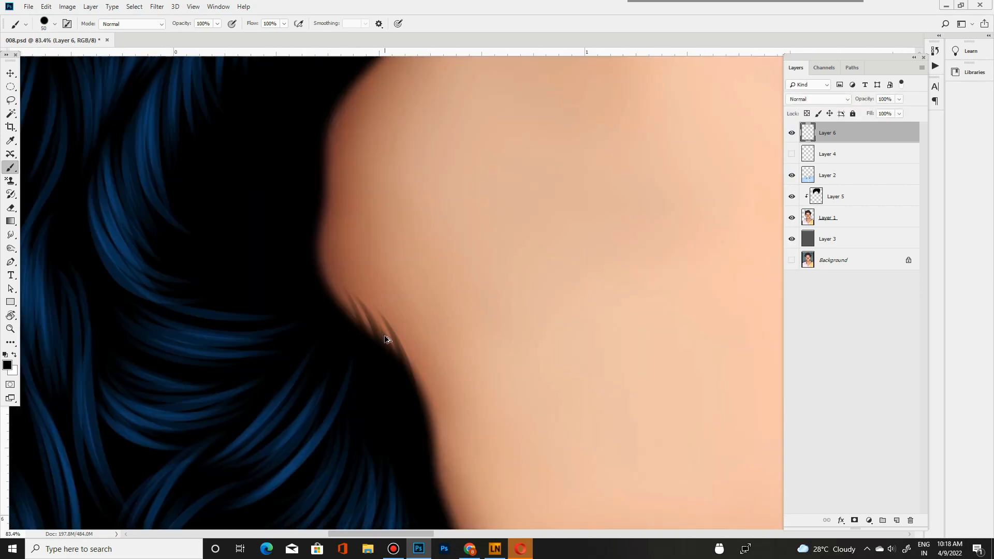
left_click_drag(389, 332, 326, 332)
key("ctrl+z")
key("ctrl+z")
left_click_drag(357, 282, 414, 281)
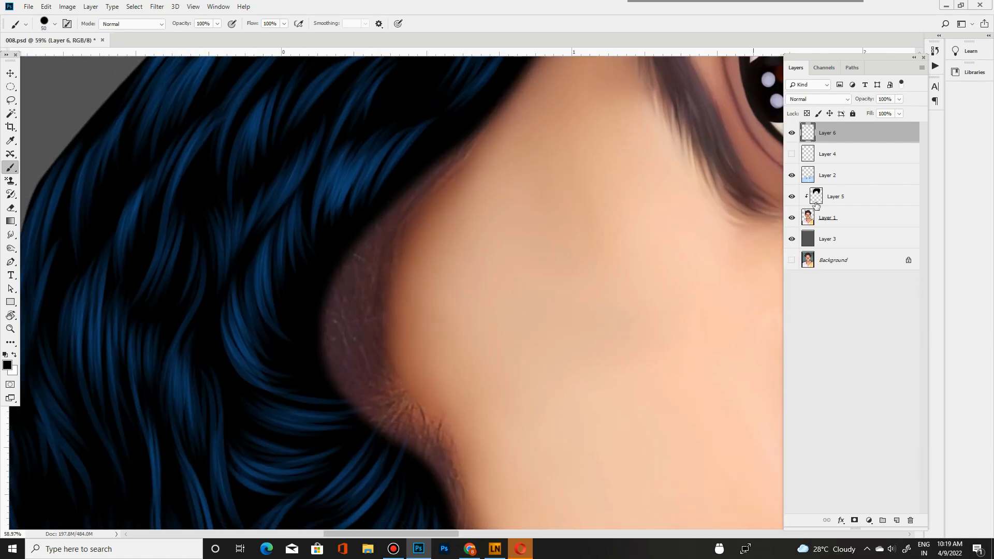
key("ctrl+z")
Step: Darken the exposed brown edge of the front hairline on Layer 1 with the Burn tool
key("o")
key("p")
left_click_drag(437, 152, 414, 220)
key("o")
left_click_drag(430, 184, 413, 393)
left_click_drag(430, 357, 383, 357)
left_click_drag(393, 357, 445, 357)
Step: Turn off Lazy Nezumi smoothing and smudge strands along the side hairline curve on Layer 1 with a 25 px brush at 85% strength
left_click(495, 549)
left_click(478, 188)
key("r")
right_click(354, 251)
double_click(448, 278)
mouse_move(388, 311)
left_mouse_down()
mouse_move(410, 347)
mouse_move(440, 331)
left_mouse_up()
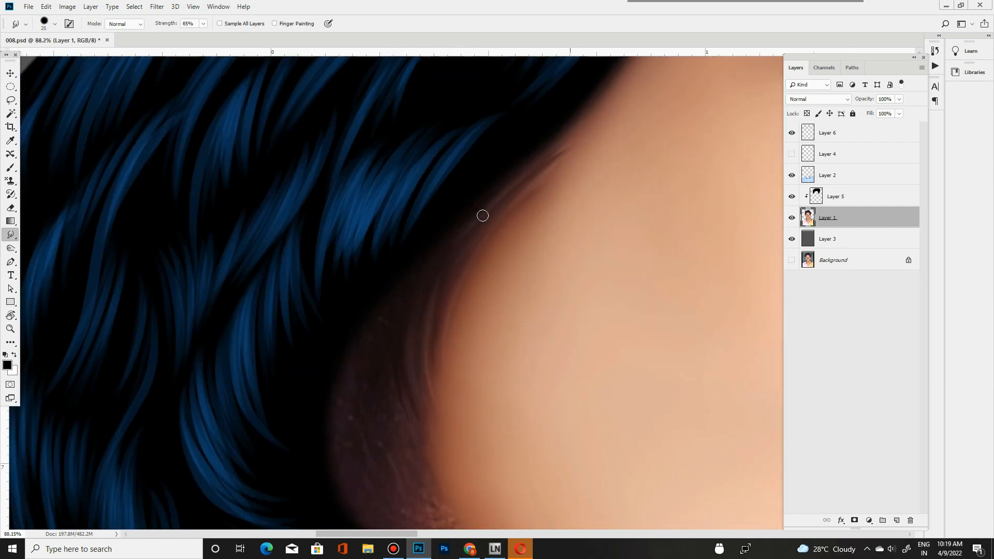
left_click_drag(379, 394, 424, 291)
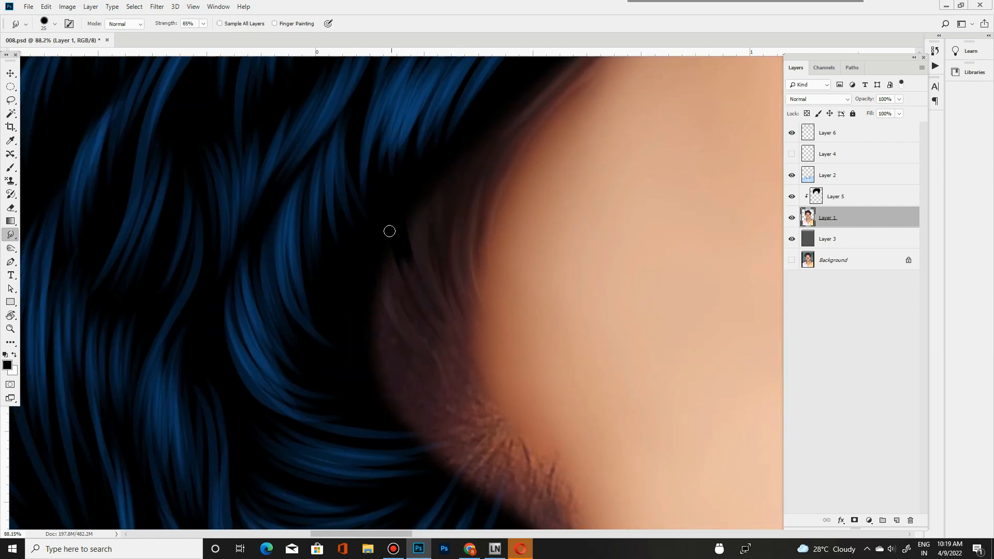
Step: Smudge the rough roots around the forehead's hairline peak into soft strands that flow into the hair
key("r")
mouse_move(386, 288)
left_mouse_down()
mouse_move(505, 169)
mouse_move(586, 266)
left_mouse_up()
mouse_move(306, 362)
left_mouse_down()
mouse_move(362, 393)
mouse_move(393, 380)
left_mouse_up()
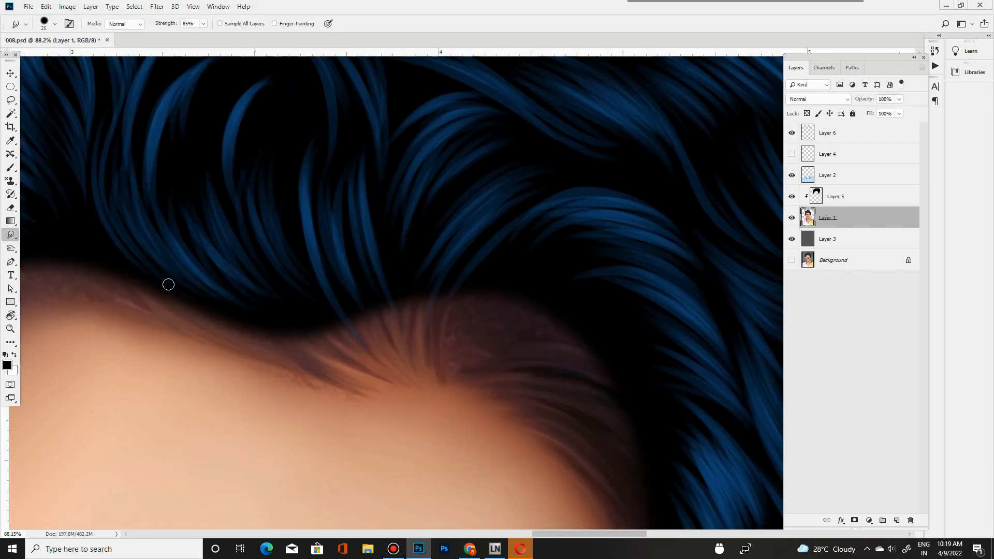
left_click_drag(213, 293, 182, 293)
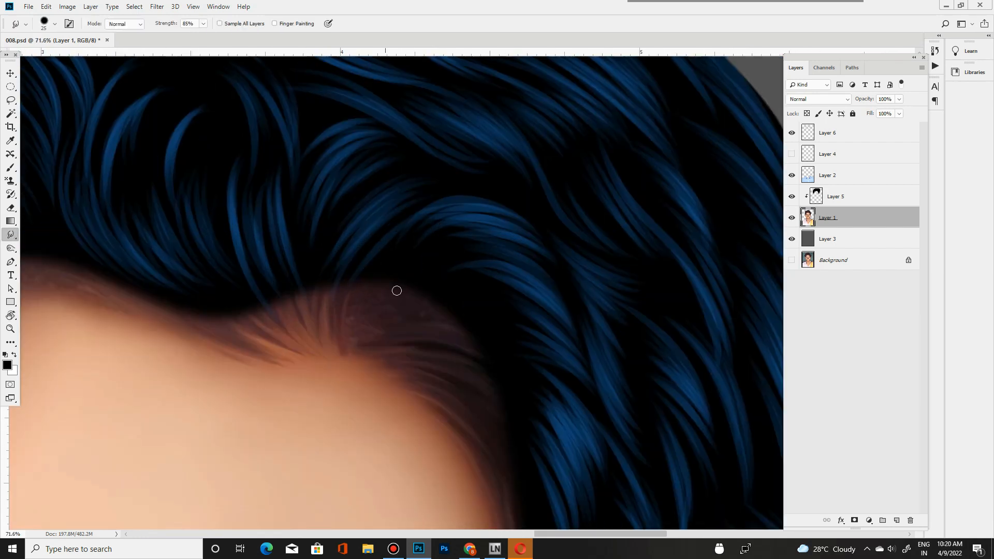
mouse_move(344, 291)
left_mouse_down()
mouse_move(217, 290)
mouse_move(437, 346)
left_mouse_up()
Step: Darken the hairline around the forehead's peak with the Burn tool
key("o")
mouse_move(544, 378)
left_mouse_down()
mouse_move(293, 334)
mouse_move(126, 335)
left_mouse_up()
mouse_move(435, 358)
left_mouse_down()
mouse_move(290, 370)
mouse_move(386, 259)
mouse_move(435, 259)
left_mouse_up()
key("r")
mouse_move(395, 341)
left_mouse_down()
mouse_move(434, 318)
mouse_move(312, 308)
left_mouse_up()
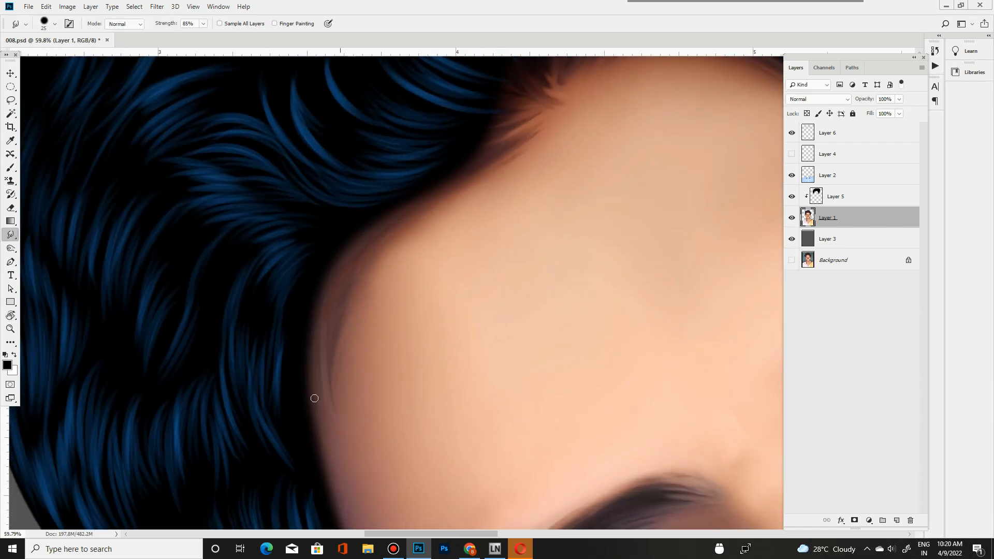
Step: Reduce the Smudge brush to 15 px, turn on Lazy Nezumi smoothing, and pull fine strands up from the hairline peak
left_click_drag(363, 334, 243, 334)
left_click_drag(421, 264, 507, 270)
key("bracketleft")
key("bracketleft")
left_click_drag(396, 285, 396, 336)
left_click_drag(396, 336, 429, 337)
left_click(494, 548)
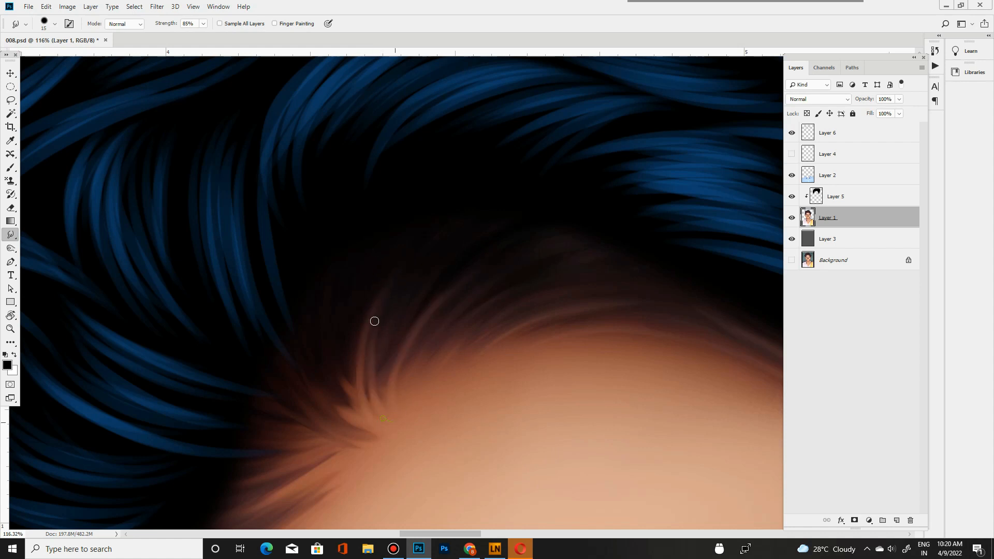
left_click_drag(366, 336, 316, 396)
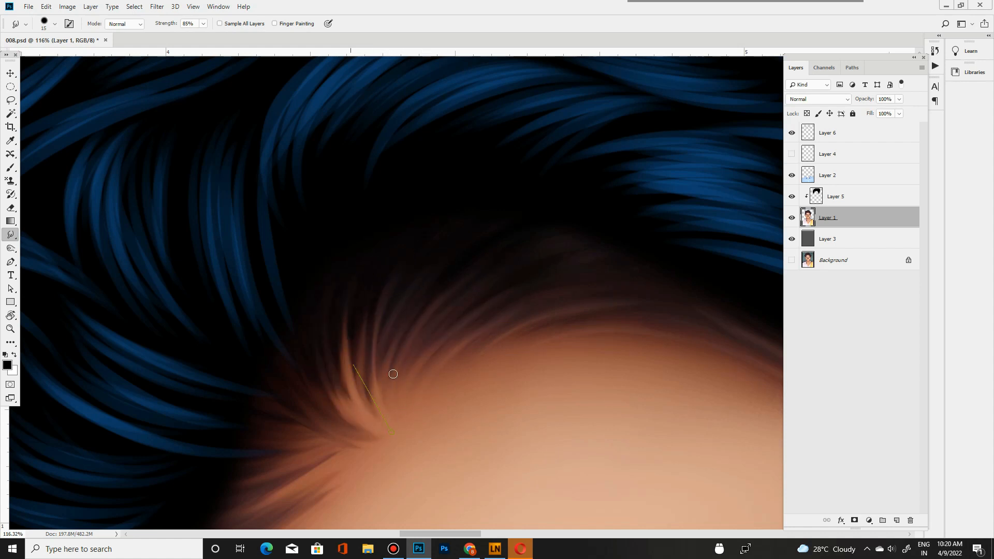
left_click_drag(338, 336, 360, 417)
mouse_move(424, 372)
left_mouse_down()
mouse_move(310, 373)
mouse_move(559, 369)
left_mouse_up()
Step: Smudge fine curved strands on the other side of the hairline peak so they fan out into the hair
key("r")
mouse_move(445, 450)
left_mouse_down()
mouse_move(630, 368)
mouse_move(642, 303)
left_mouse_up()
left_click_drag(622, 311, 456, 212)
left_click(11, 237)
mouse_move(417, 292)
left_mouse_down()
mouse_move(461, 403)
mouse_move(487, 419)
left_mouse_up()
left_click_drag(394, 289, 418, 388)
left_click_drag(428, 304, 473, 428)
mouse_move(388, 261)
left_mouse_down()
mouse_move(419, 342)
mouse_move(362, 332)
left_mouse_up()
left_click_drag(362, 238, 321, 311)
left_click_drag(349, 277, 313, 302)
mouse_move(466, 354)
left_mouse_down()
mouse_move(339, 231)
mouse_move(295, 228)
left_mouse_up()
left_click_drag(326, 220, 362, 326)
left_click_drag(436, 329, 321, 329)
left_click_drag(419, 313, 533, 312)
mouse_move(403, 279)
left_mouse_down()
mouse_move(290, 279)
mouse_move(393, 264)
left_mouse_up()
Step: Sample dark blue from the hair and paint thin strands on Layer 6 over the curved hairline beside the peak
key("b")
key("i")
left_click(388, 288)
key("b")
key("alt+period")
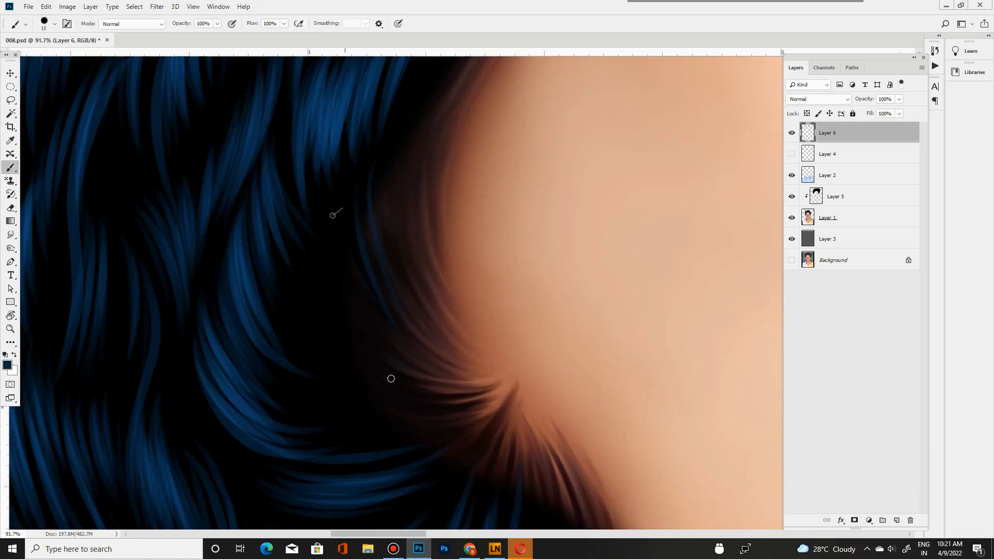
left_click_drag(295, 235, 354, 366)
mouse_move(432, 332)
left_mouse_down()
mouse_move(319, 331)
mouse_move(395, 274)
mouse_move(508, 275)
left_mouse_up()
Step: Paint dark blue strands with a 20 px brush sweeping down into the forehead's hairline peak
key("r")
key("b")
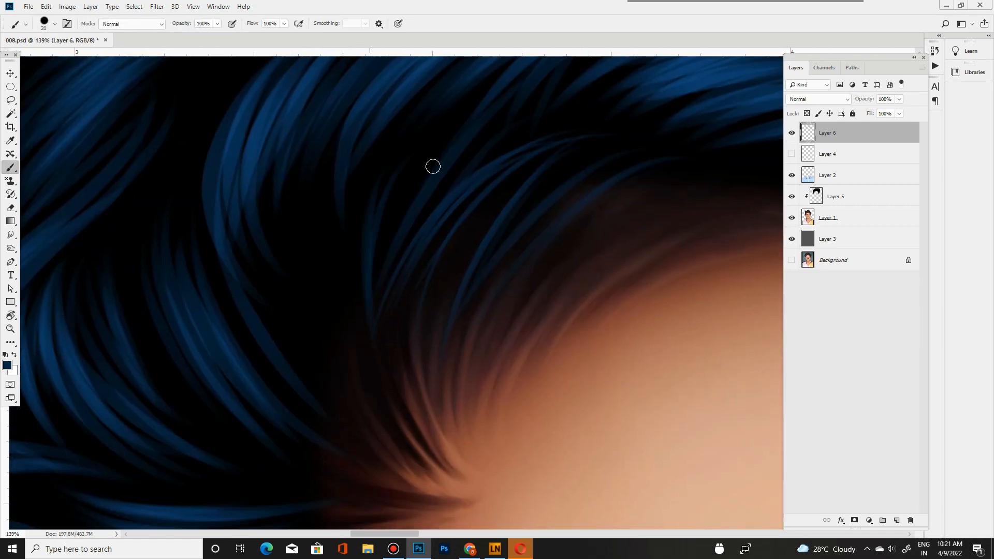
left_click_drag(305, 239, 346, 419)
left_click_drag(407, 331, 346, 324)
left_click_drag(393, 388, 479, 388)
Step: Paint curved dark blue strands over the hairline on the opposite side of the peak on Layer 6
key("r")
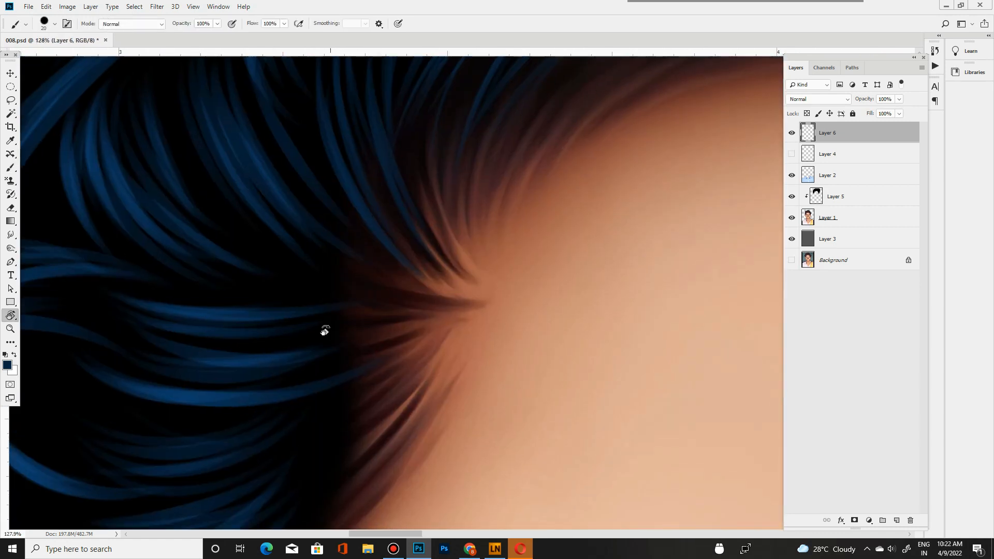
left_click_drag(326, 328, 379, 198)
key("b")
left_click_drag(156, 153, 242, 321)
left_click_drag(191, 197, 264, 329)
left_click_drag(124, 223, 202, 319)
left_click_drag(98, 237, 192, 327)
mouse_move(331, 311)
left_mouse_down()
mouse_move(264, 286)
mouse_move(348, 302)
left_mouse_up()
left_click_drag(243, 293, 366, 442)
left_click_drag(228, 243, 341, 423)
Step: Paint dark blue strands down the hairline beside the temple and enlarge the brush to 40 px
mouse_move(383, 302)
left_mouse_down()
mouse_move(341, 250)
mouse_move(388, 305)
left_mouse_up()
left_click_drag(352, 275, 350, 350)
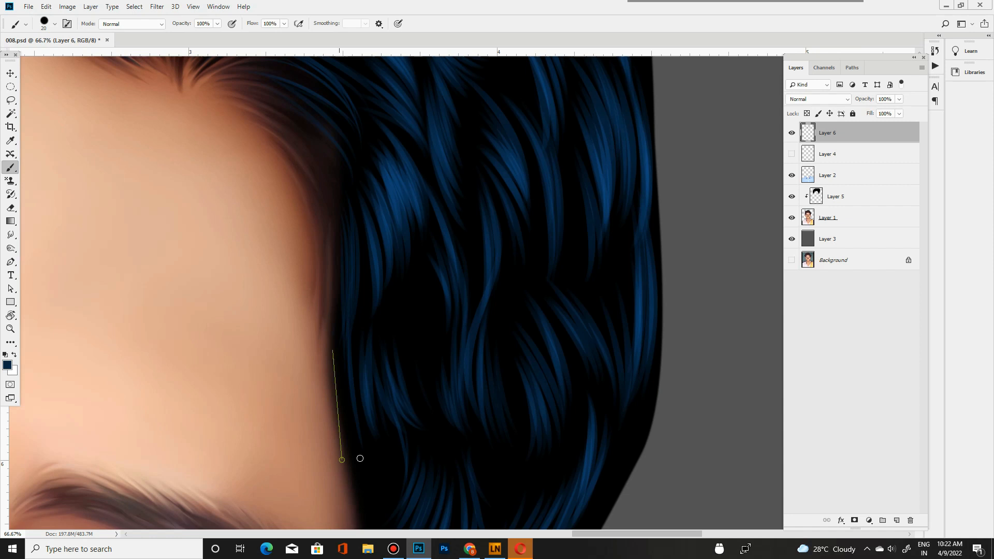
left_click_drag(375, 405, 410, 313)
left_click_drag(408, 443, 408, 483)
left_click_drag(371, 207, 321, 217)
left_click_drag(373, 272, 429, 269)
key("bracketright")
key("bracketright")
key("bracketright")
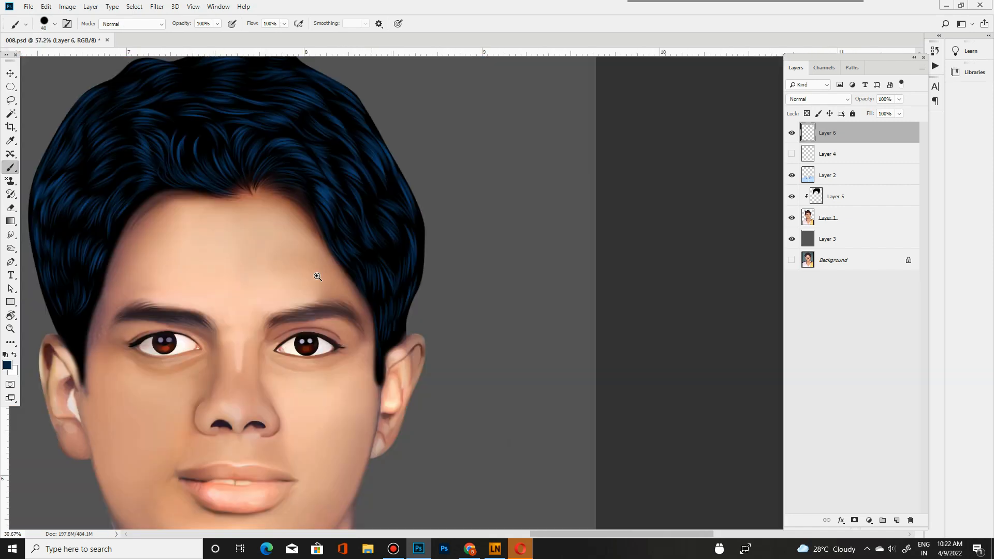
scroll(351, 233, "down", 4)
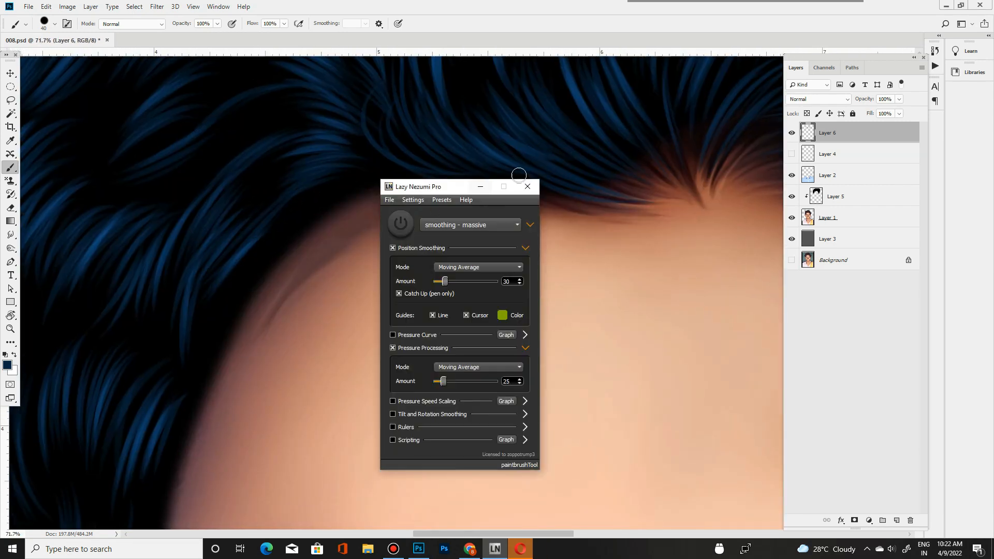
Step: Select Layer 1 and smooth the dark streak along the forehead's upper corner with the Smudge tool and another brush preset
key("r")
key("alt+bracketleft")
key("alt+bracketleft")
key("alt+bracketleft")
key("alt+bracketleft")
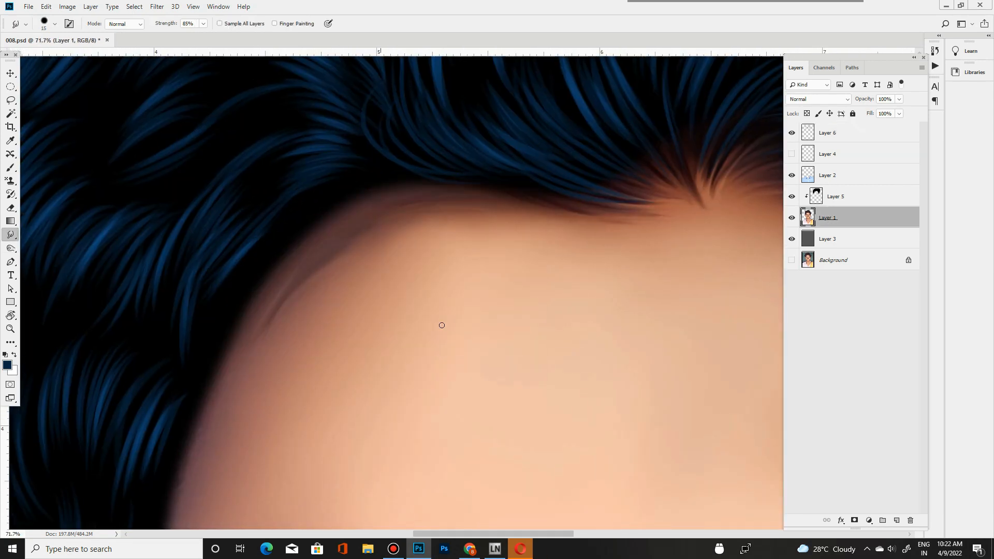
right_click(368, 290)
double_click(458, 222)
mouse_move(275, 344)
left_mouse_down()
mouse_move(273, 357)
mouse_move(339, 208)
left_mouse_up()
key("ctrl+alt+z")
mouse_move(304, 277)
left_mouse_down()
mouse_move(386, 235)
mouse_move(434, 228)
left_mouse_up()
left_click_drag(331, 314, 345, 315)
left_click_drag(486, 258, 415, 251)
Step: Paint fine black strands along the forehead's hairline and down its upper corner on Layer 1 with the Brush
key("b")
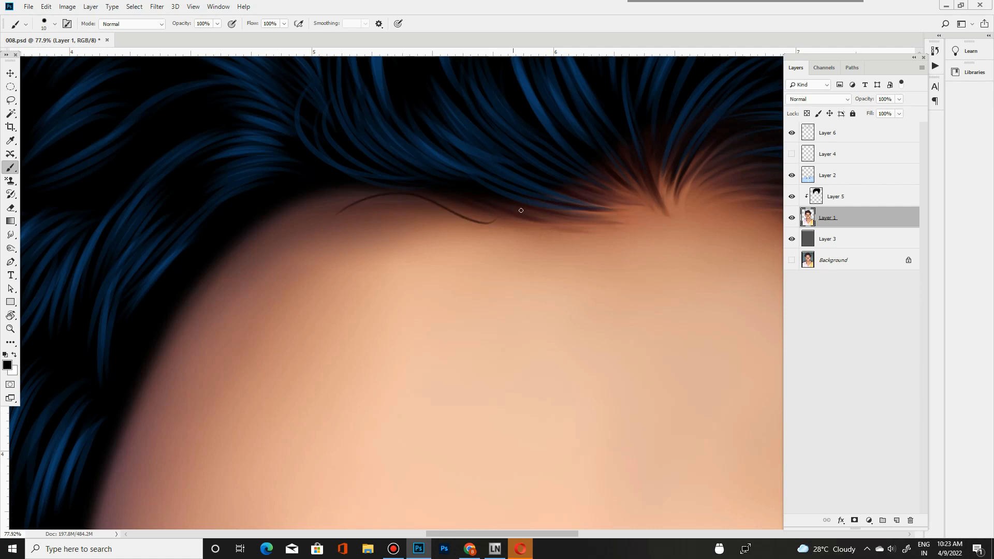
left_click_drag(388, 259, 382, 258)
left_click_drag(382, 258, 429, 284)
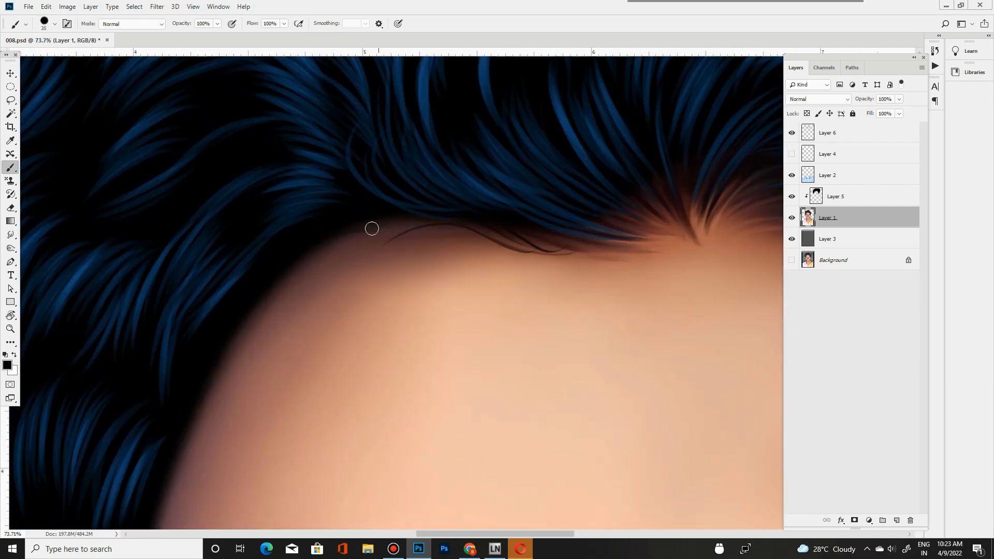
left_click_drag(220, 326, 197, 326)
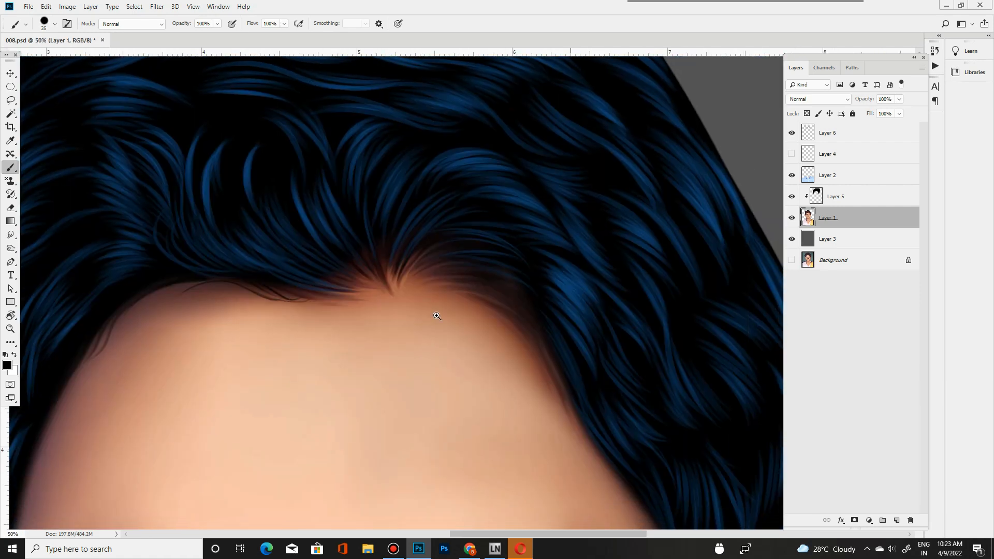
left_click_drag(439, 318, 397, 317)
Step: Compare with the original Background photo and smooth the temple skin beside the eyebrow and eye using the Smudge tool at 65% strength
left_click(791, 260, "alt")
mouse_move(397, 402)
left_mouse_down()
mouse_move(435, 402)
mouse_move(361, 359)
left_mouse_up()
left_click(791, 260, "alt")
mouse_move(361, 360)
left_mouse_down()
mouse_move(404, 393)
mouse_move(327, 189)
left_mouse_up()
key("r")
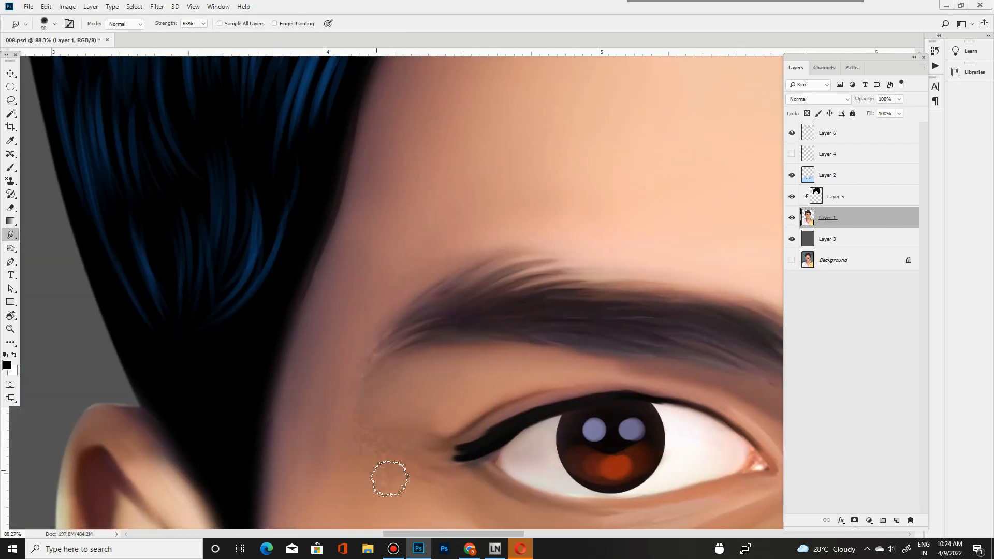
left_click_drag(440, 337, 475, 260)
left_click_drag(539, 242, 524, 242)
left_click_drag(468, 270, 504, 271)
Step: Add a Color Overlay style to the hair strands on Layer 6 and try the greyish colour 8b7778
left_click(828, 133)
left_click_drag(407, 285, 375, 284)
left_click_drag(431, 259, 412, 286)
key("alt+l")
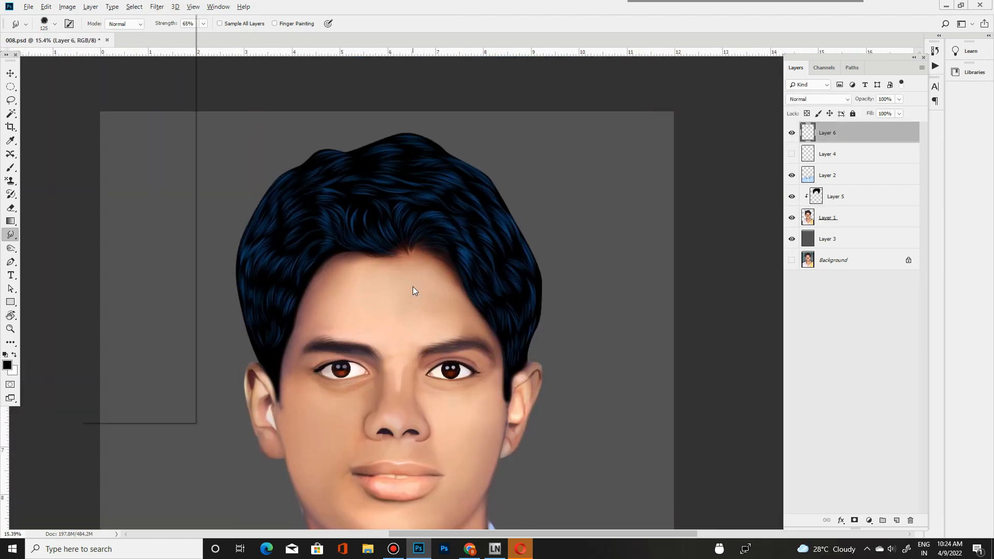
key("y")
key("v")
left_click_drag(413, 230, 421, 230)
left_click(835, 251)
left_click(647, 246)
left_click_drag(428, 297, 588, 242)
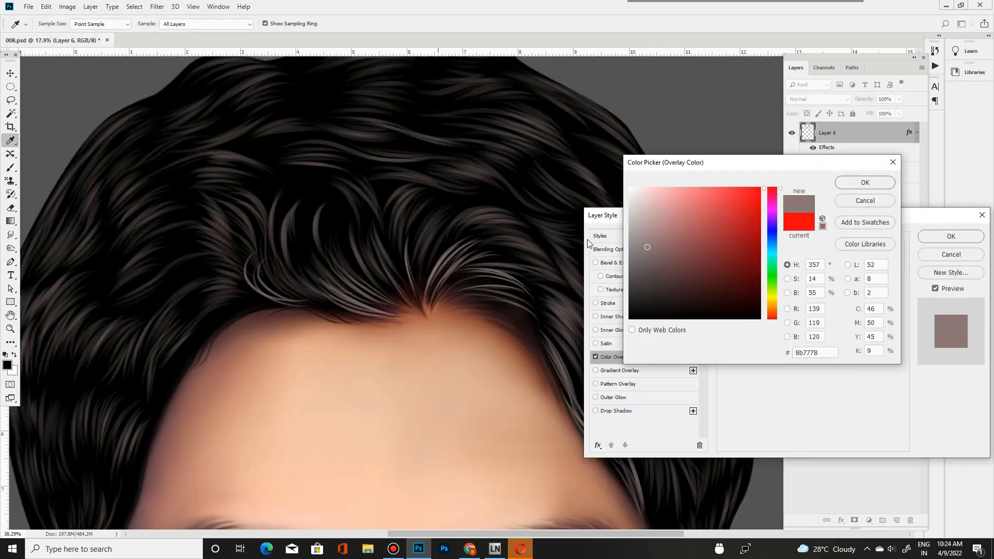
Step: Set the overlay to a green tone, apply the style, and lower Layer 6's opacity to 65%
left_click(772, 265)
left_click(724, 242)
left_click(708, 224)
key("Return")
key("Return")
left_click_drag(567, 155, 528, 155)
left_click_drag(864, 99, 846, 102)
left_click_drag(462, 196, 424, 195)
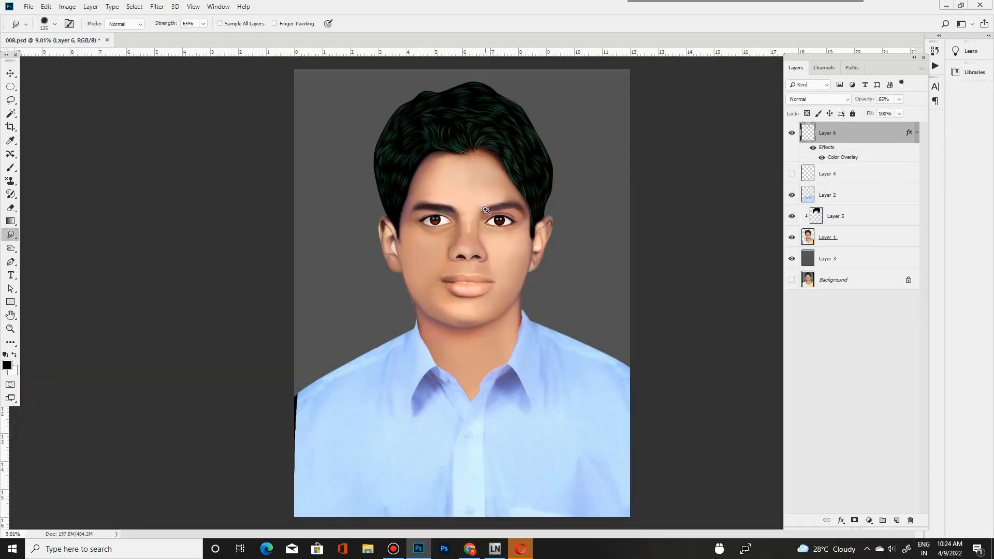
Step: Lasso the outer crown of the hair and feather the selection by 10 pixels
left_click_drag(484, 120, 536, 124)
key("l")
left_click_drag(563, 364, 525, 365)
left_click_drag(305, 466, 297, 460)
right_click(387, 305)
left_click(409, 331)
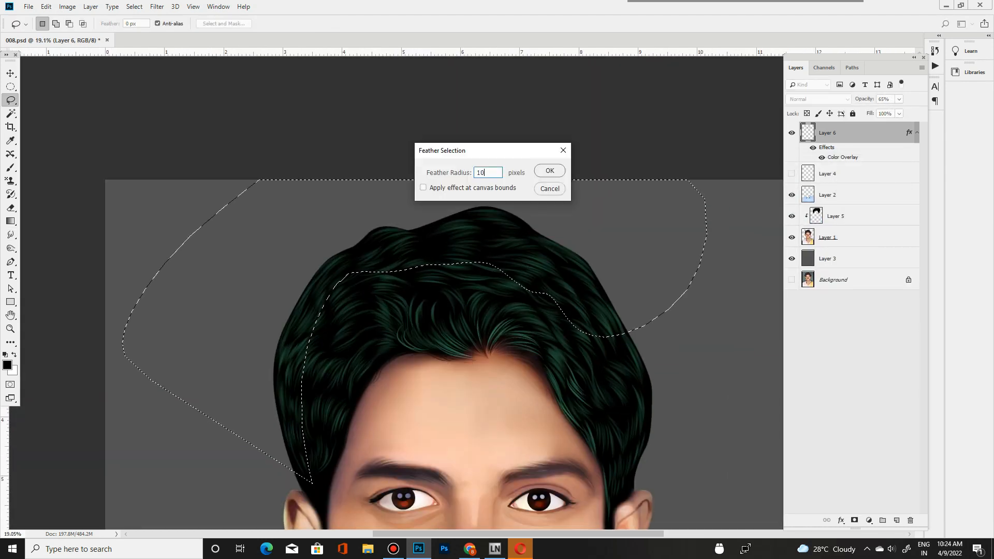
key("Return")
Step: Rasterize Layer 6's layer style and shift the outer and front hair strands toward blue with Hue/Saturation
key("ctrl+u")
left_click(766, 291)
right_click(860, 131)
left_click(887, 267)
key("ctrl+u")
left_click_drag(633, 323, 679, 323)
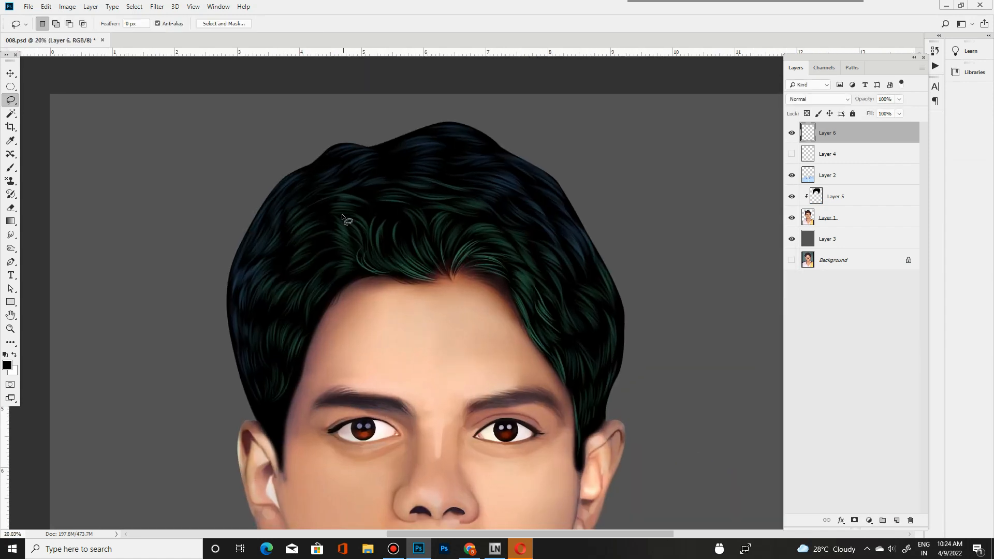
right_click(581, 194)
key("ctrl+u")
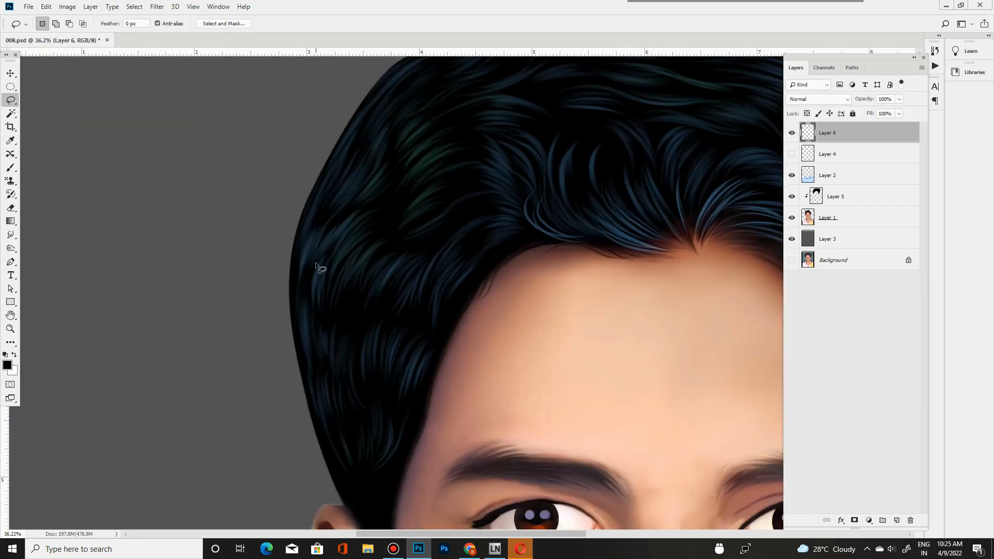
Step: Paint black flyaway strands along the top outline of the hair on Layer 6
key("b")
left_click(503, 542)
left_click(402, 224)
left_click(377, 255)
left_click_drag(377, 255, 401, 255)
left_click_drag(435, 83, 446, 211)
left_click_drag(426, 208, 578, 171)
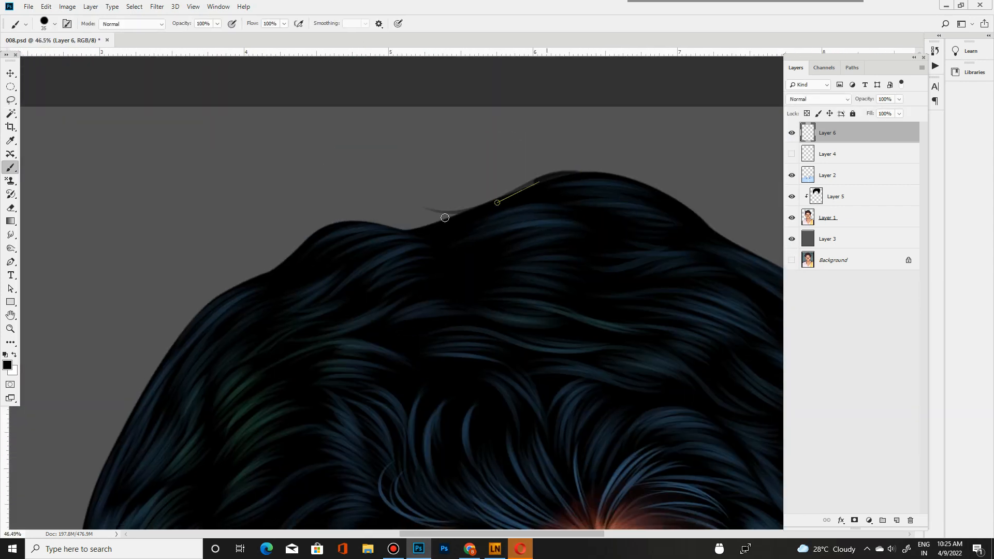
Step: Paint black flyaway strands with a 25 px brush down the hair's outline on the subject's right side
left_click_drag(248, 279, 173, 347)
left_click_drag(198, 352, 332, 217)
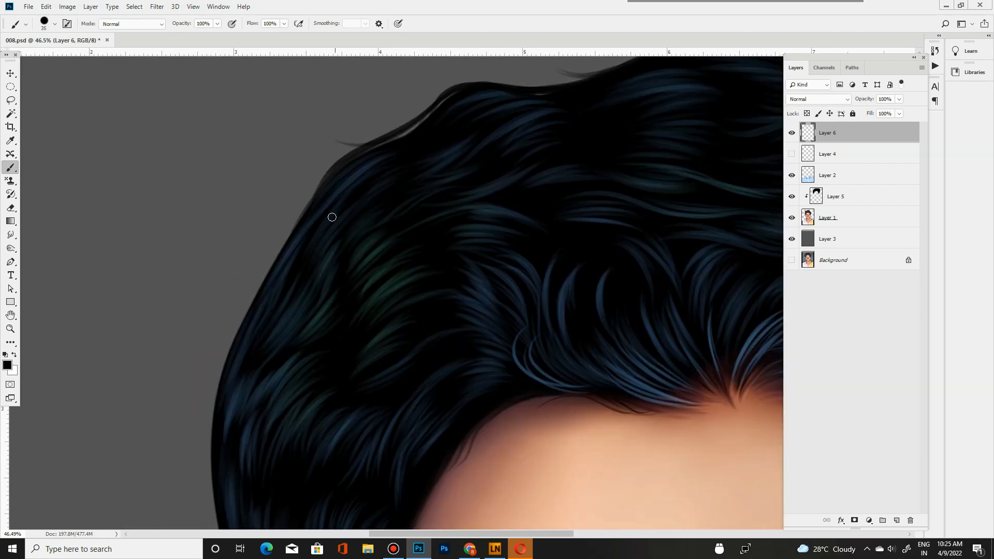
left_click_drag(265, 302, 210, 450)
left_click_drag(226, 425, 260, 244)
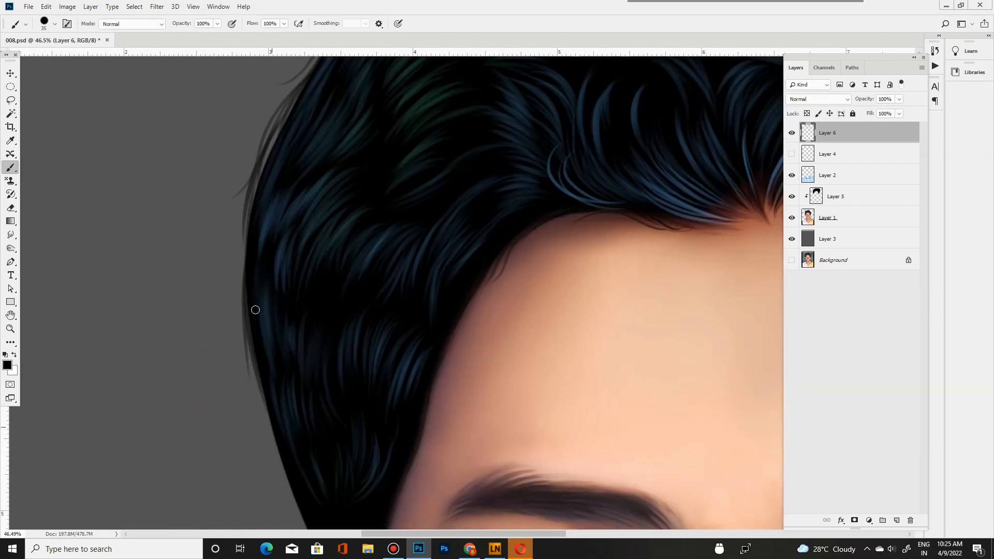
left_click_drag(255, 310, 266, 438)
left_click_drag(274, 440, 263, 269)
left_click_drag(288, 354, 284, 322)
key("ctrl+0")
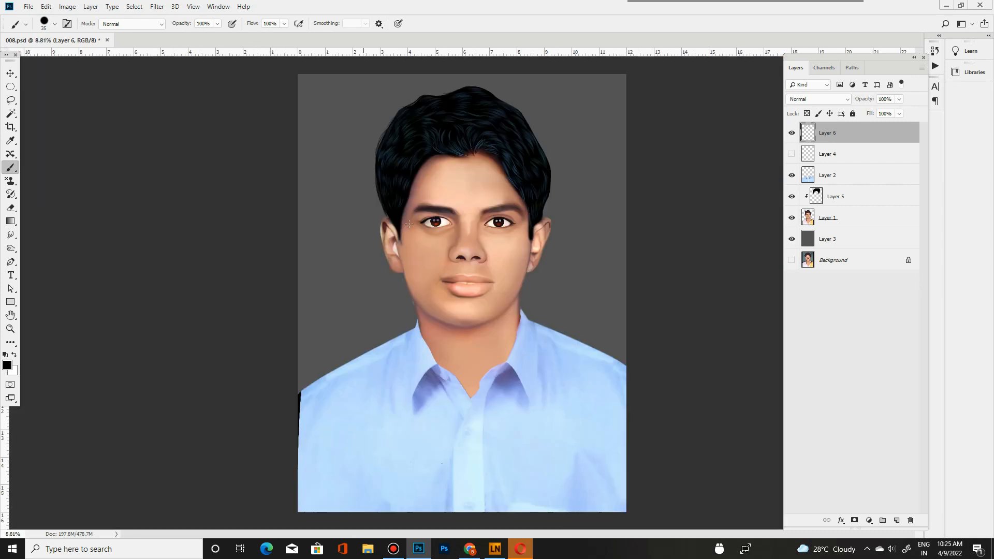
Step: Rotate the canvas and paint black flyaway strands along the hair's outline on the subject's left side
left_click_drag(456, 70, 504, 215)
left_click_drag(314, 261, 253, 278)
mouse_move(526, 273)
left_mouse_down()
mouse_move(456, 273)
mouse_move(580, 273)
left_mouse_up()
key("r")
left_click_drag(525, 213, 392, 221)
left_click_drag(509, 118, 393, 221)
key("b")
left_click_drag(428, 118, 309, 259)
left_click_drag(283, 314, 297, 342)
left_click_drag(413, 175, 263, 344)
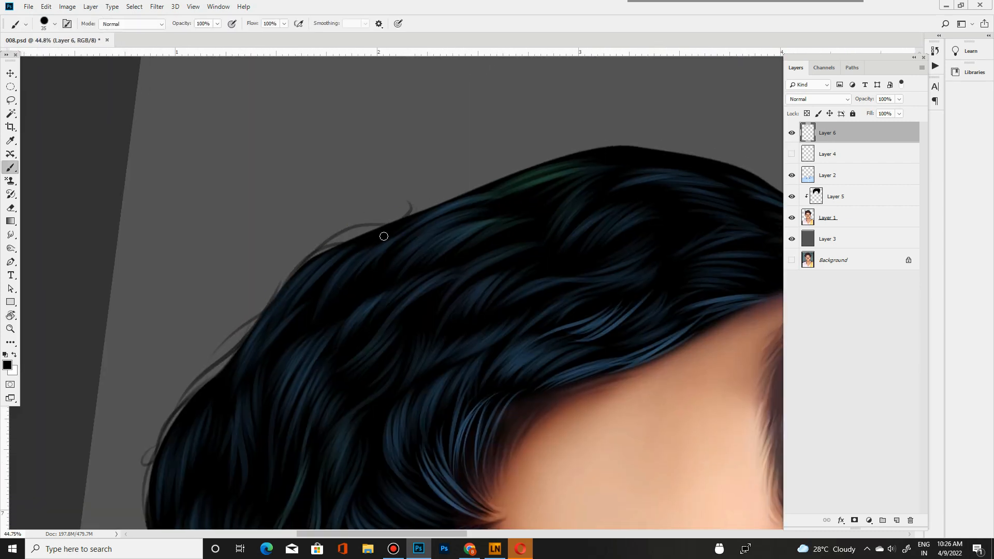
Step: Extend the flyaways toward the subject's left ear and add thin 10 px curved strands around the crown
left_click_drag(628, 153, 481, 170)
left_click_drag(480, 170, 400, 174)
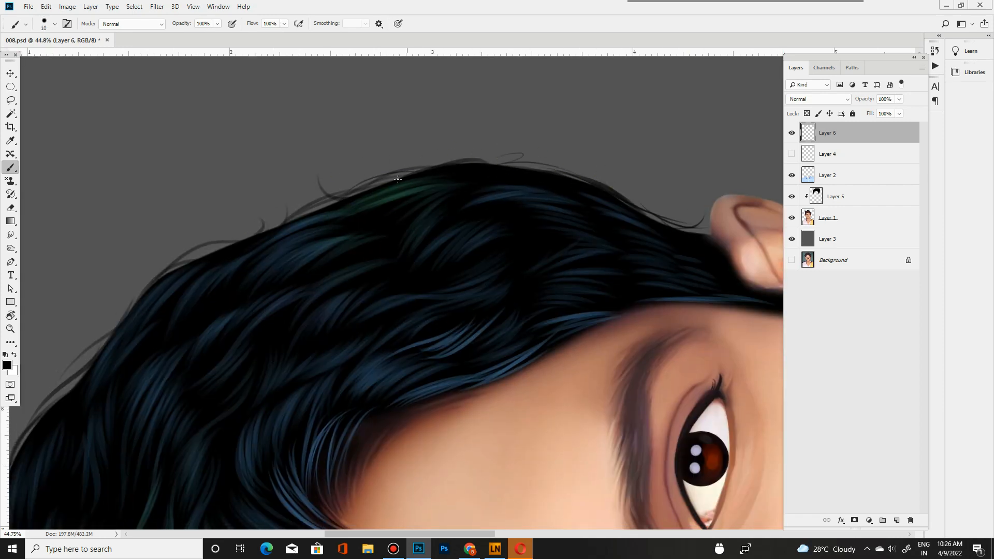
key("ctrl+0")
left_click_drag(213, 257, 279, 258)
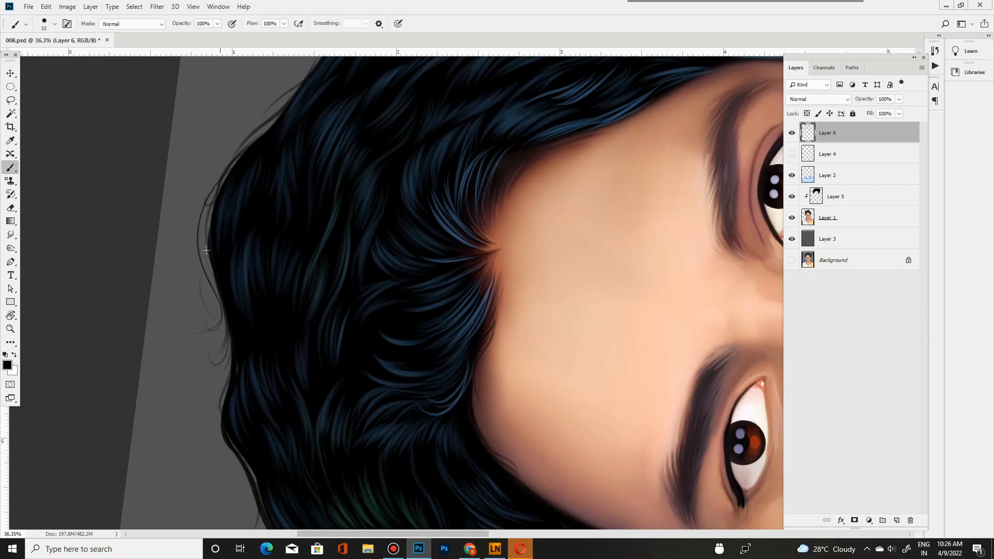
left_click_drag(206, 250, 222, 389)
key("ctrl+0")
mouse_move(304, 224)
left_mouse_down()
mouse_move(381, 224)
mouse_move(326, 364)
mouse_move(310, 361)
left_mouse_up()
Step: Paint dark hair strokes through the outer part of the subject's left eyebrow with a 25 px brush
key("r")
key("b")
left_click_drag(311, 362, 334, 227)
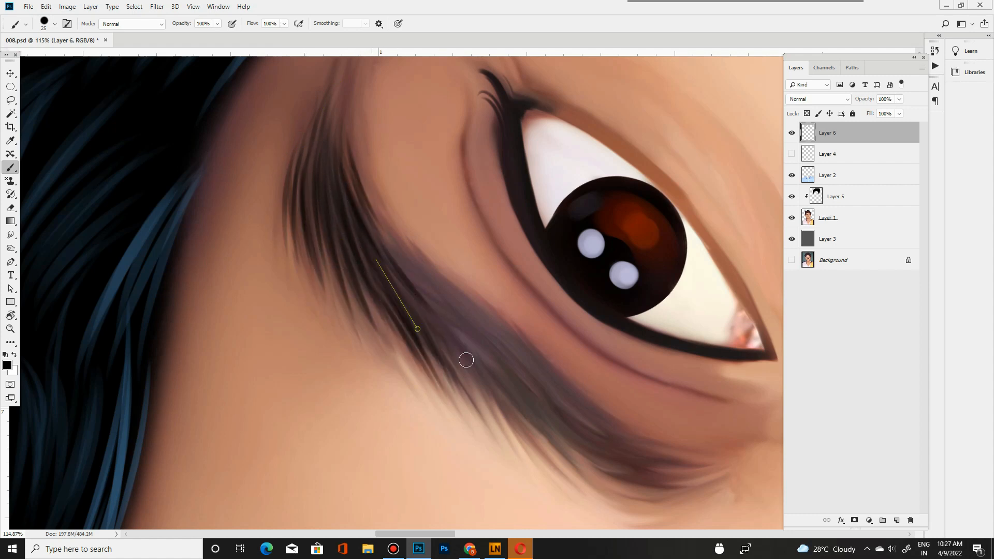
left_click_drag(377, 236, 353, 132)
left_click_drag(377, 155, 344, 156)
left_click_drag(435, 253, 460, 254)
key("r")
left_click_drag(404, 248, 431, 259)
key("b")
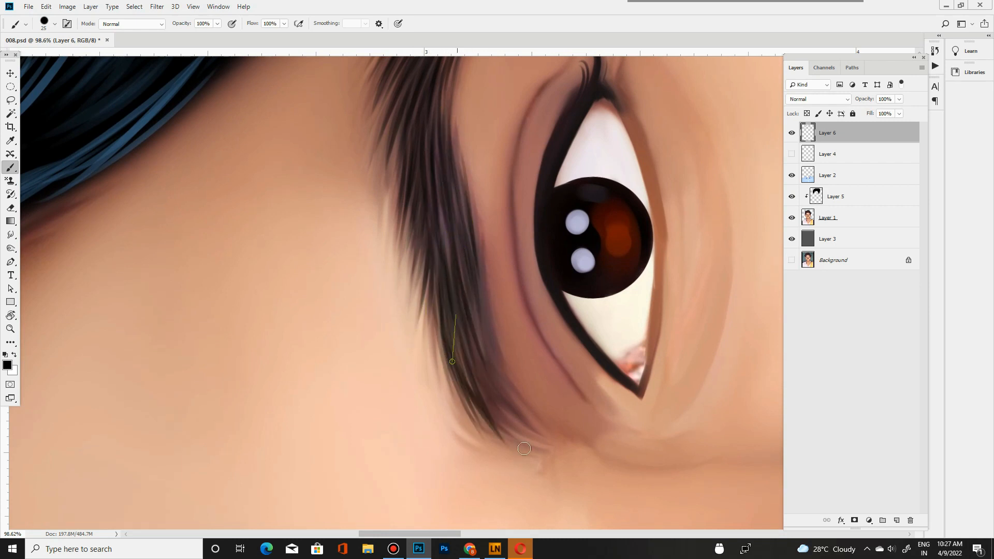
Step: Paint dark hair strokes on the inner end of the left eyebrow and along the subject's right eyebrow
left_click_drag(503, 311, 433, 324)
left_click_drag(533, 388, 621, 377)
left_click_drag(437, 344, 486, 518)
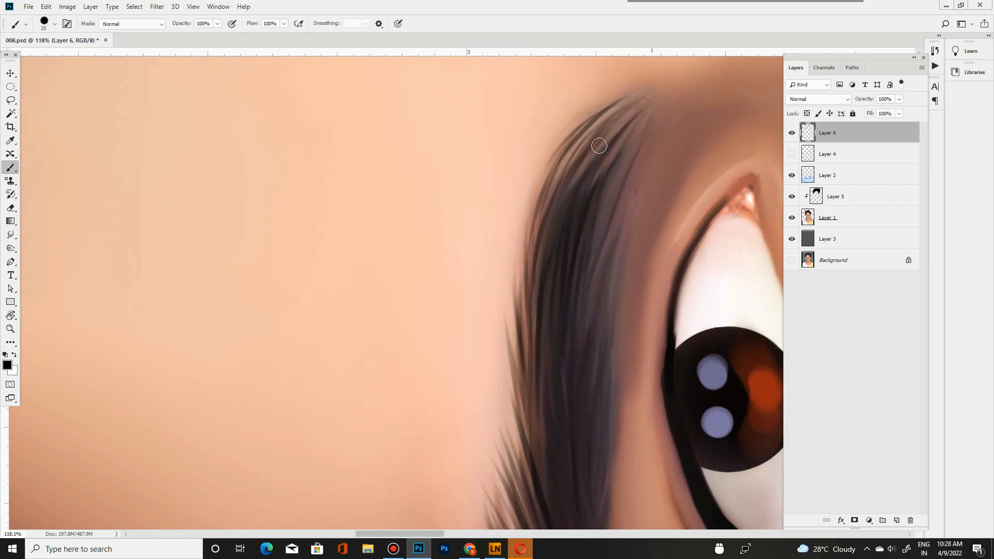
left_click_drag(597, 257, 538, 279)
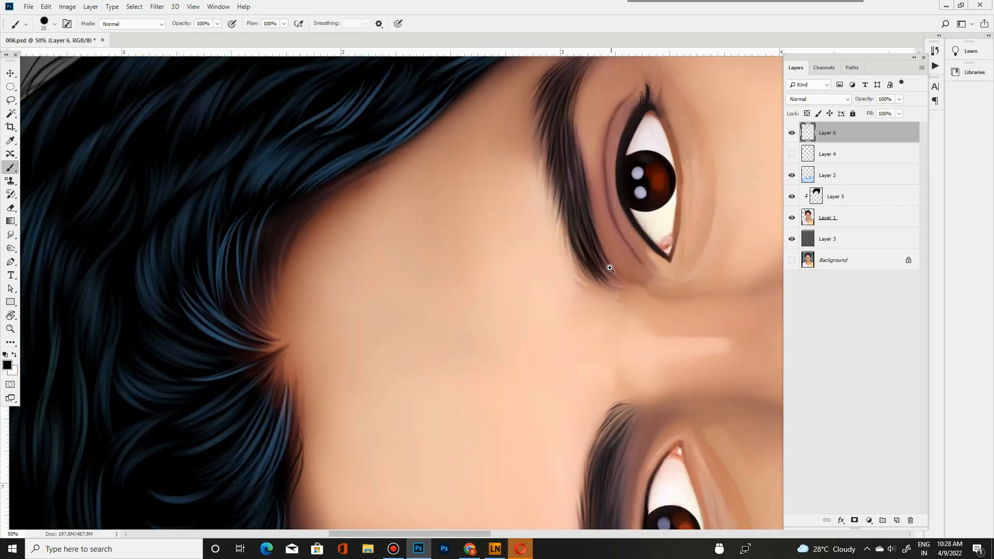
Step: Paint black strands over the reddish hairline between the forehead's peak and the subject's left temple
left_click_drag(426, 271, 499, 270)
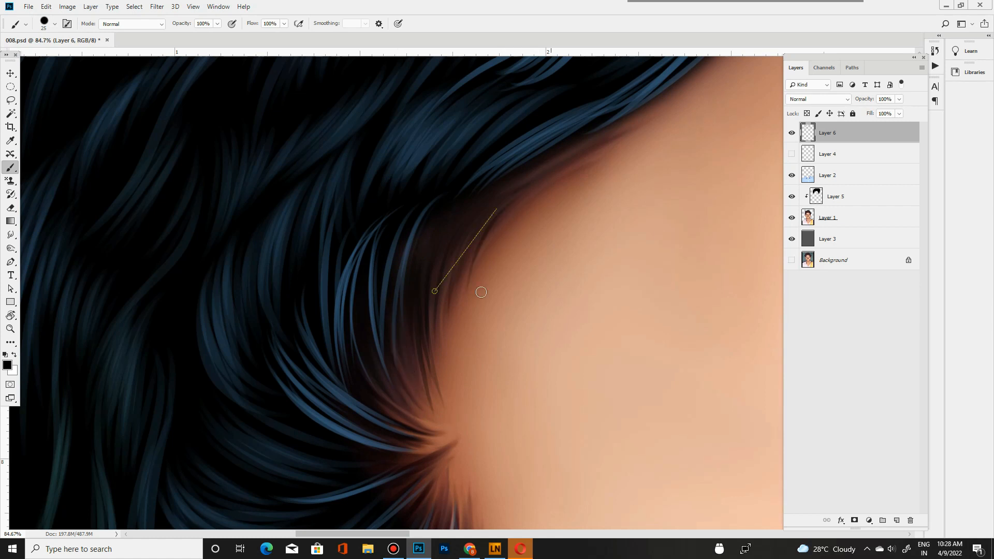
left_click_drag(580, 139, 374, 321)
left_click_drag(593, 131, 667, 103)
left_click_drag(538, 181, 465, 181)
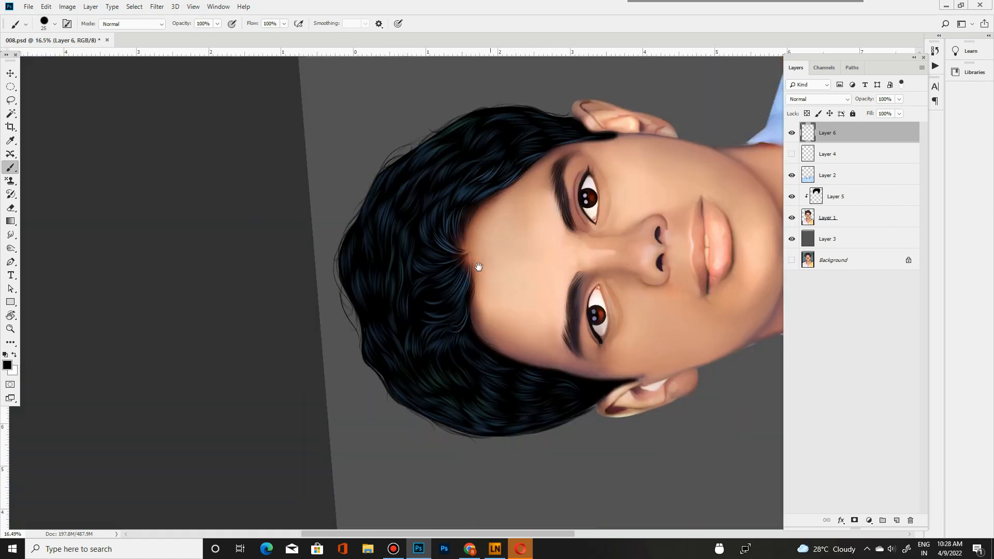
Step: Paint thin black strands with a 9 px brush converging on the forehead's hairline peak
left_click_drag(468, 263, 541, 263)
left_click_drag(425, 244, 471, 243)
left_click_drag(401, 248, 530, 306)
left_click_drag(451, 321, 587, 326)
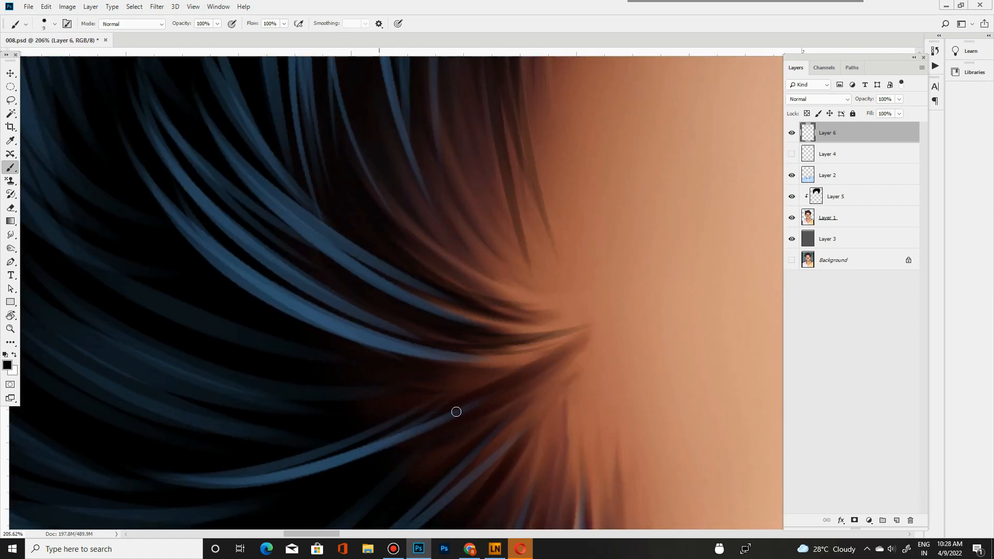
left_click_drag(448, 382, 582, 326)
left_click_drag(549, 356, 497, 244)
left_click_drag(490, 447, 449, 301)
left_click_drag(522, 201, 524, 383)
left_click_drag(527, 173, 538, 360)
left_click_drag(540, 181, 535, 477)
Step: Rotate the canvas and add fine black strands to the hairline curve beside the peak
mouse_move(363, 282)
left_mouse_down()
mouse_move(254, 282)
mouse_move(332, 267)
left_mouse_up()
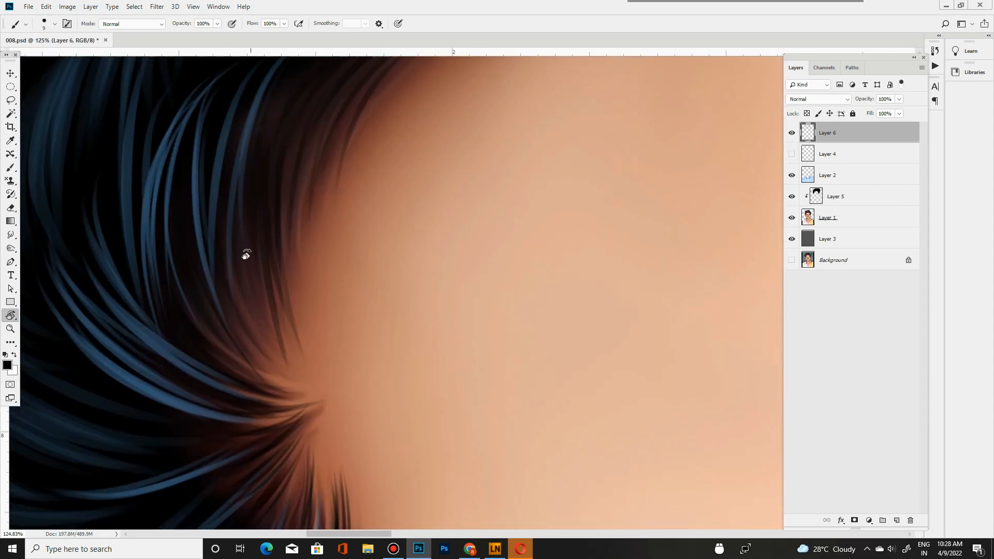
left_click_drag(247, 254, 282, 241)
key("b")
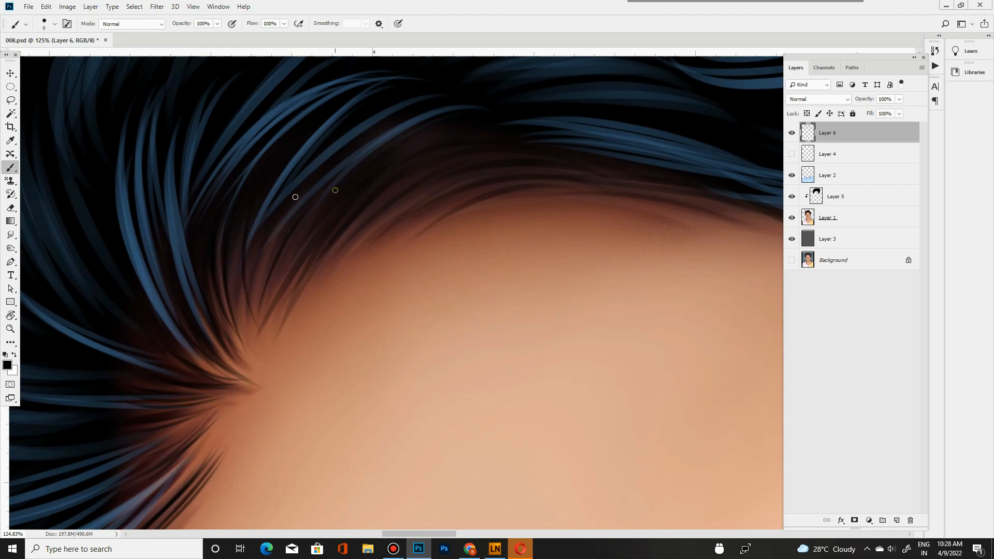
mouse_move(292, 310)
left_mouse_down()
mouse_move(223, 310)
mouse_move(316, 333)
left_mouse_up()
left_click_drag(246, 440, 395, 157)
left_click_drag(327, 211, 322, 325)
scroll(345, 302, "down", 7)
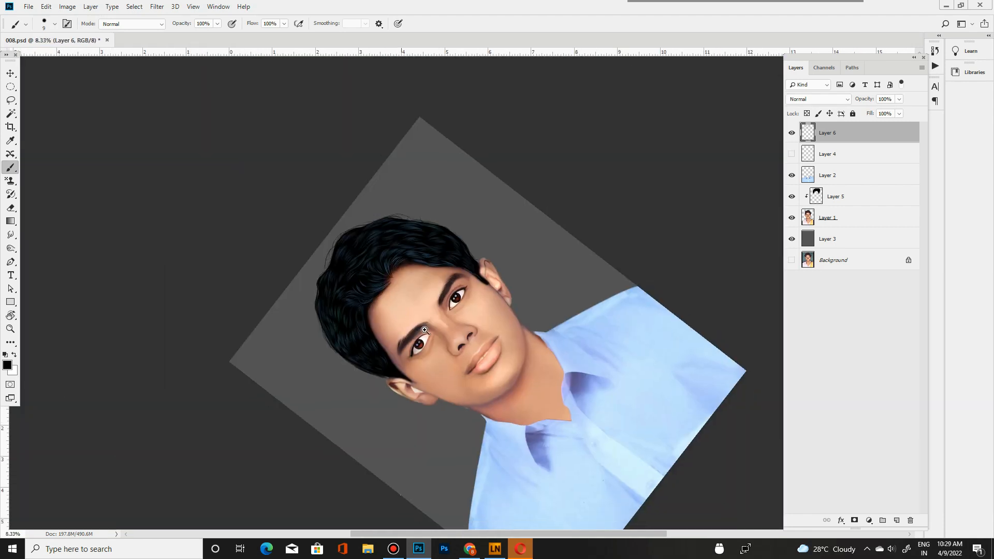
scroll(425, 296, "up", 4)
scroll(530, 298, "down", 1)
scroll(449, 263, "down", 4)
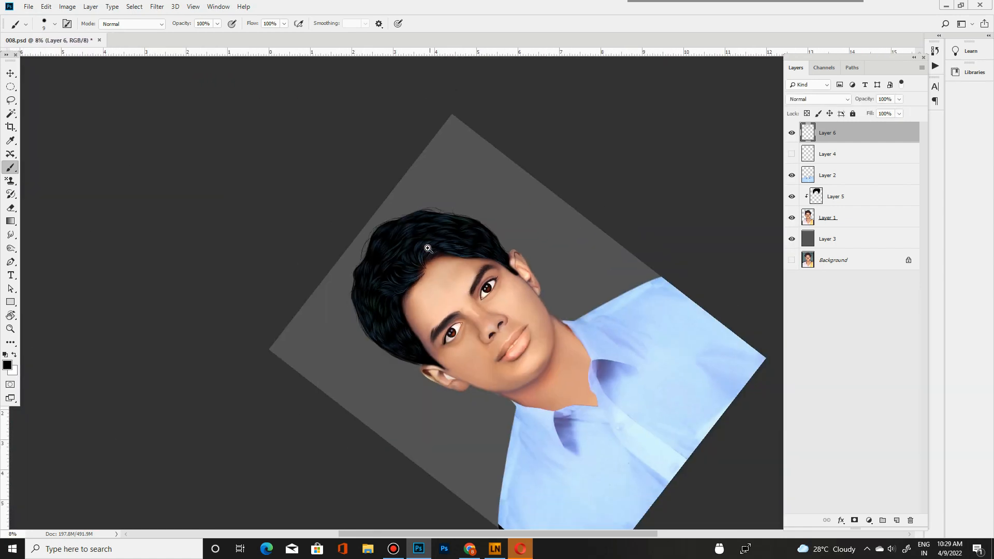
scroll(449, 263, "up", 1)
left_click_drag(449, 263, 460, 263)
left_click_drag(460, 263, 475, 327)
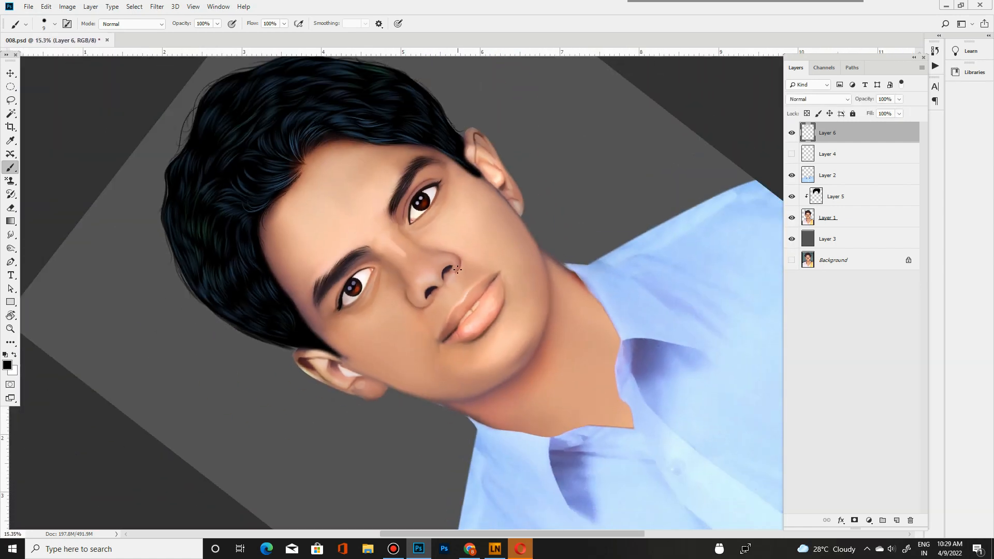
Step: Lasso the face, ears and neck, feather the selection, and make Layer 1 active
key("l")
left_click_drag(279, 280, 307, 174)
left_click_drag(275, 387, 279, 279)
right_click(321, 260)
left_click(357, 284)
key("Return")
scroll(521, 187, "up", 2)
left_click_drag(523, 188, 563, 222)
left_click(549, 230, "ctrl")
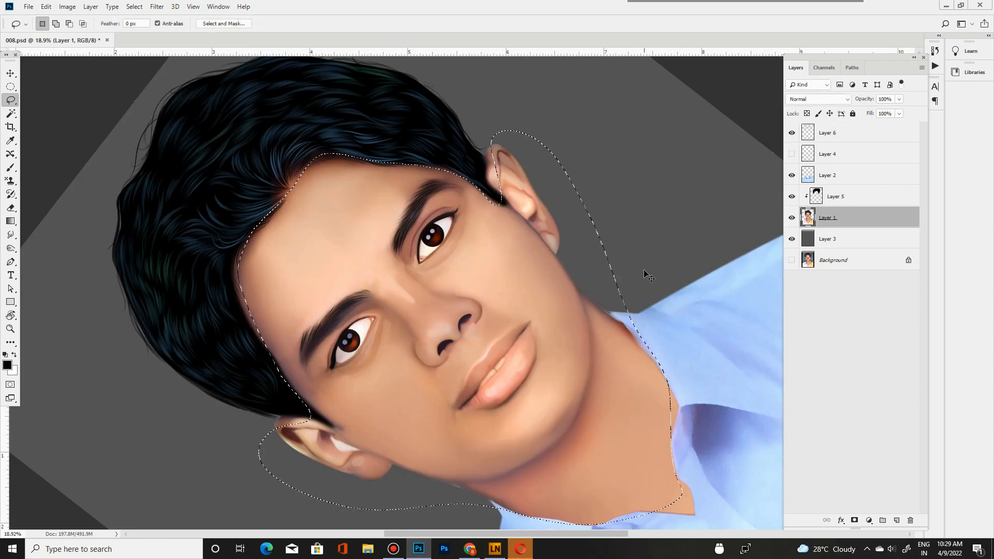
Step: Try to warm the selected skin with Color Balance, using +14 red in the shadows with Preserve Luminosity enabled
scroll(399, 271, "up", 3)
scroll(471, 259, "down", 3)
scroll(481, 254, "up", 2)
key("ctrl+b")
left_click_drag(784, 279, 772, 281)
left_click_drag(799, 257, 822, 257)
mouse_move(799, 269)
left_mouse_down()
mouse_move(781, 270)
mouse_move(801, 268)
mouse_move(773, 257)
mouse_move(811, 279)
mouse_move(797, 257)
left_mouse_up()
left_click(717, 310)
left_click(718, 324)
left_click_drag(536, 294, 510, 294)
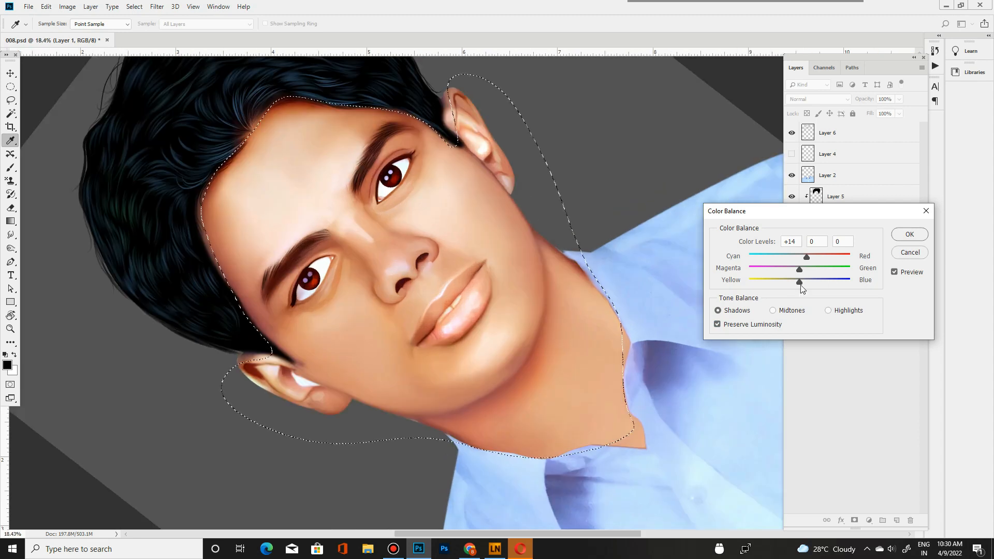
left_click_drag(789, 270, 784, 270)
key("Return")
Step: Examine the adjusted skin tone against the hair and shirt at several zoom levels
key("ctrl+minus")
key("ctrl+minus")
key("ctrl+minus")
key("ctrl+minus")
key("ctrl+minus")
key("ctrl+minus")
key("ctrl+plus")
key("ctrl+plus")
key("ctrl+plus")
key("ctrl+plus")
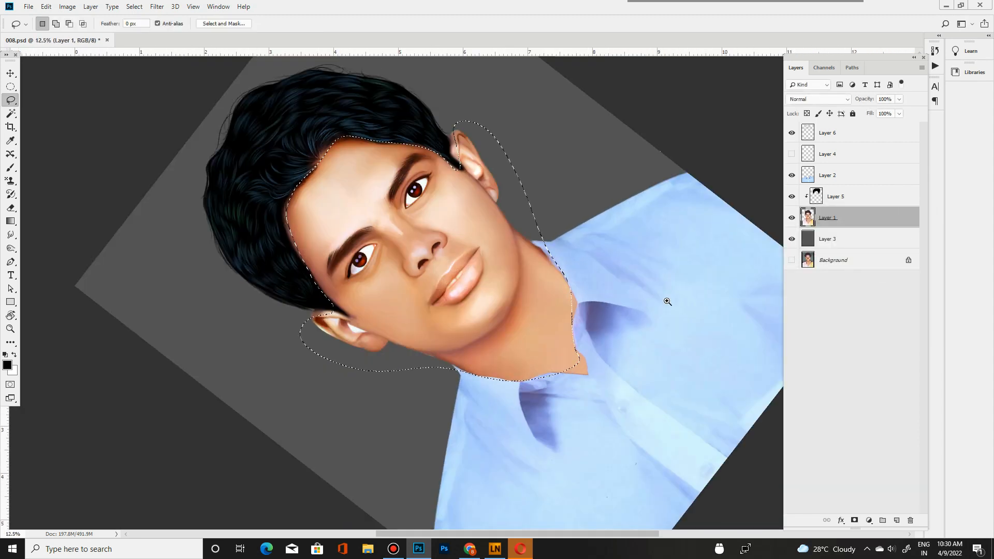
Step: Undo the last change and reapply Color Balance to the lassoed face with the previous settings
left_click_drag(357, 127, 425, 272)
key("ctrl+z")
left_click_drag(300, 186, 112, 484)
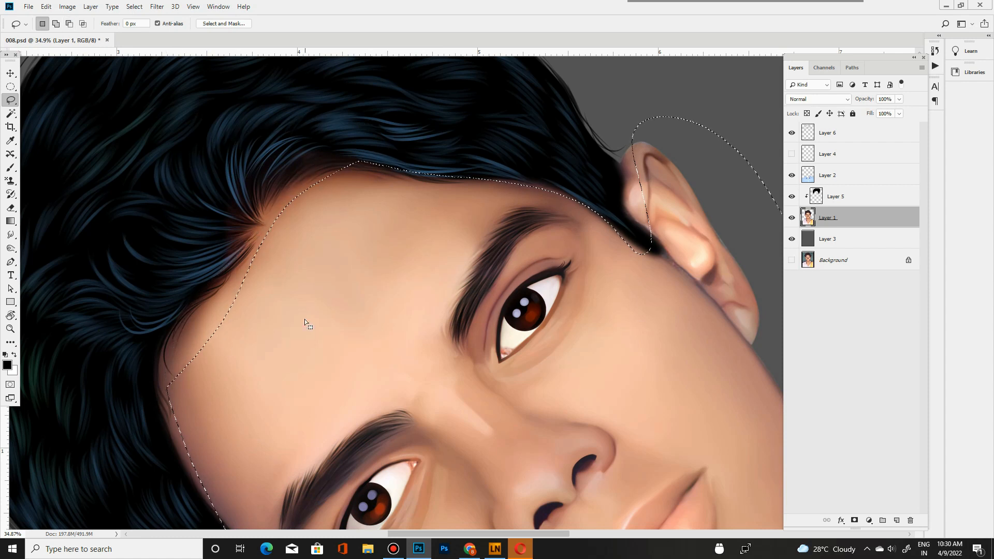
key("ctrl+alt+b")
key("Return")
Step: Examine the skin tone of the face at several zoom levels
key("ctrl+minus")
key("ctrl+minus")
key("ctrl+minus")
key("ctrl+minus")
key("ctrl+minus")
key("ctrl+minus")
key("ctrl+minus")
key("ctrl+plus")
key("ctrl+plus")
key("ctrl+plus")
mouse_move(418, 221)
left_mouse_down()
mouse_move(426, 255)
mouse_move(461, 268)
left_mouse_up()
Step: Clear the face selection and select the Highlights of the image with Color Range
key("alt+d")
key("Escape")
left_click(129, 6)
left_click(140, 26)
key("i")
left_click(759, 139)
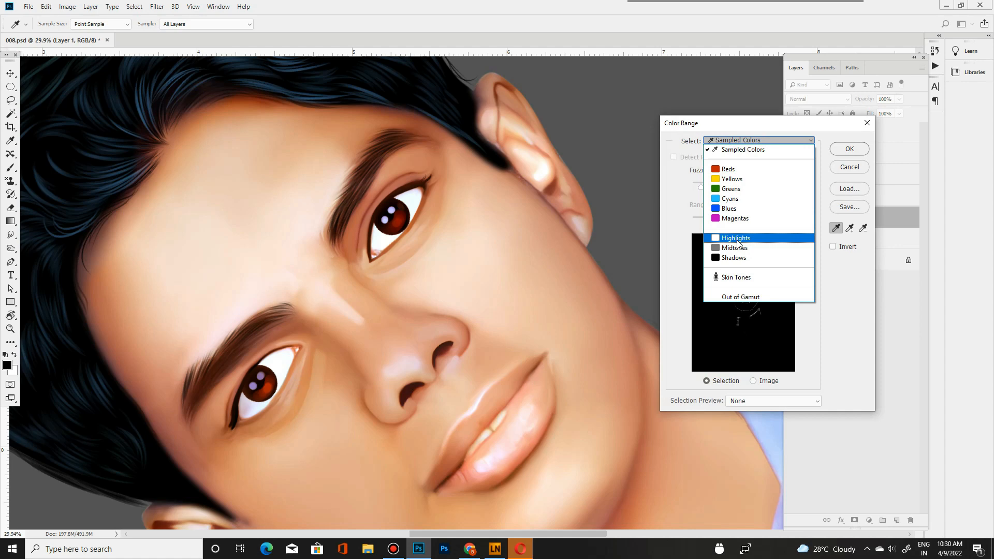
left_click(745, 238)
key("Return")
Step: Try to shift the selected highlights toward blue and magenta with Color Balance, and save the document
key("ctrl+minus")
key("ctrl+minus")
key("ctrl+minus")
left_click_drag(405, 294, 440, 302)
key("ctrl+b")
left_click_drag(799, 282, 811, 281)
left_click_drag(799, 269, 789, 270)
left_click(908, 235)
key("ctrl+s")
key("Escape")
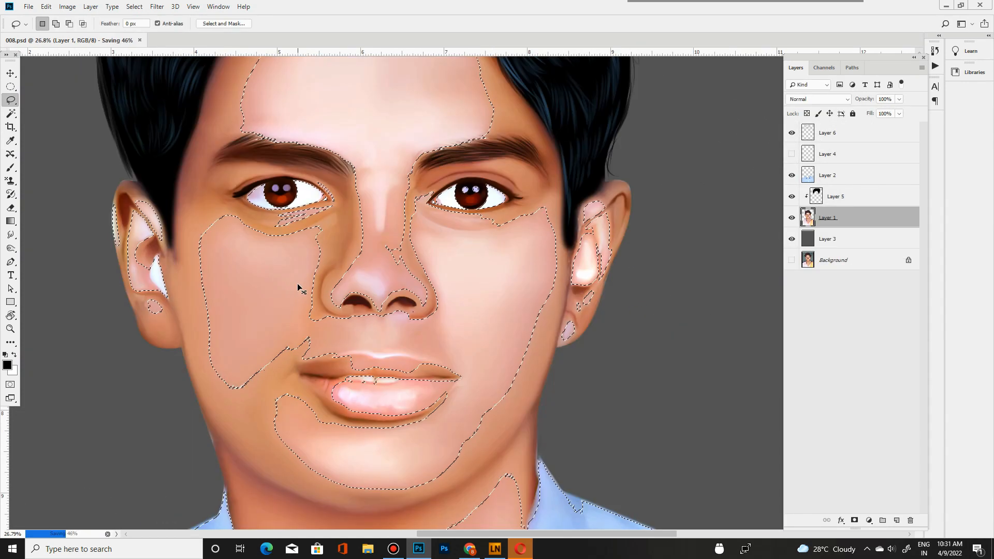
Step: Clear the selection and shift the portrait layer's highlights toward blue with Color Balance, keeping Preserve Luminosity enabled
key("ctrl+minus")
key("ctrl+minus")
key("ctrl+0")
key("ctrl+d")
left_click_drag(500, 232, 466, 335)
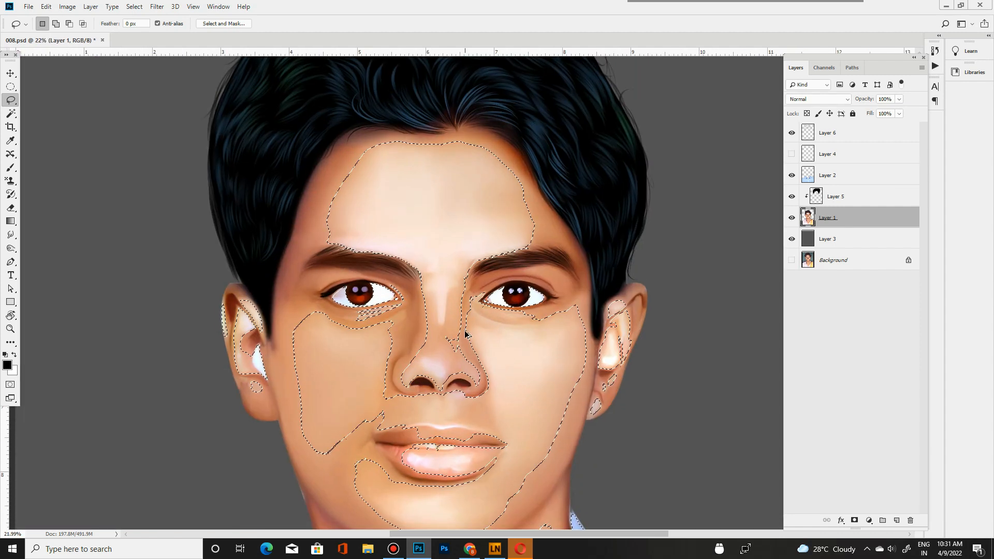
key("ctrl+minus")
key("ctrl+d")
key("ctrl+b")
left_click_drag(799, 282, 809, 283)
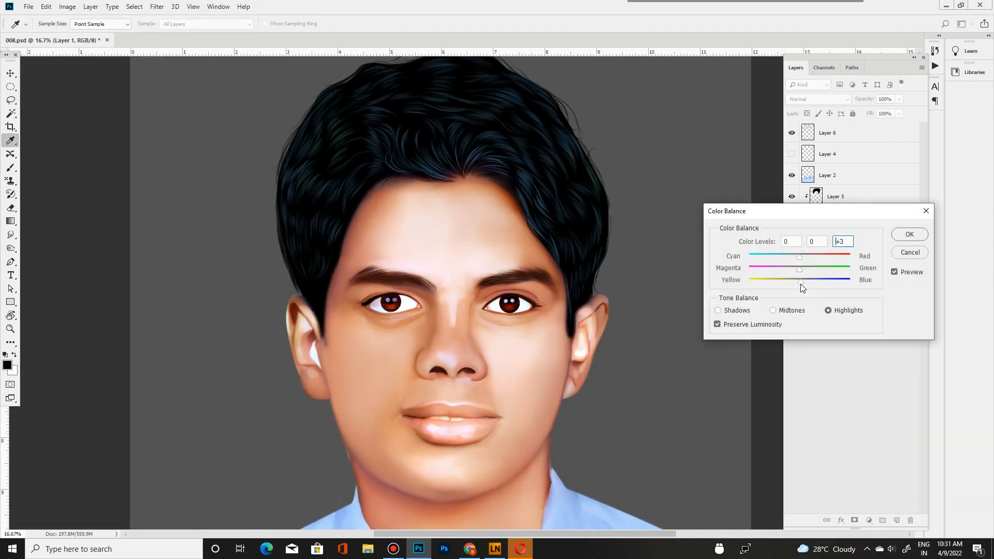
key("ctrl+minus")
key("ctrl+minus")
key("ctrl+0")
key("Return")
Step: Blend the skin around the wing of the nose with the Smudge tool and reduce its brush to 45 px
mouse_move(464, 262)
left_mouse_down()
mouse_move(494, 276)
mouse_move(475, 241)
mouse_move(570, 242)
left_mouse_up()
left_click(10, 234)
left_click(495, 548)
left_click(480, 186)
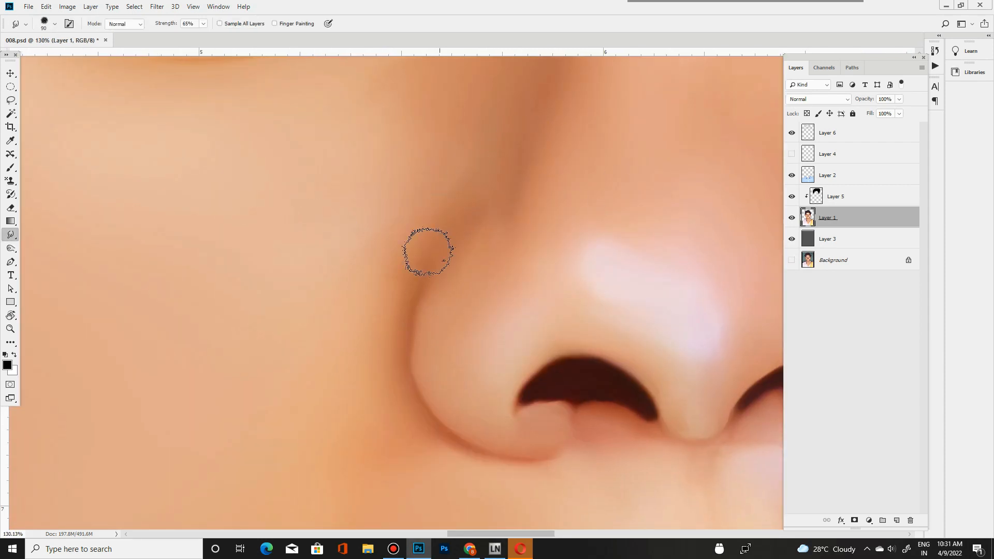
left_click_drag(494, 273, 448, 274)
left_click_drag(516, 301, 590, 301)
key("bracketleft")
key("bracketleft")
key("bracketleft")
key("bracketleft")
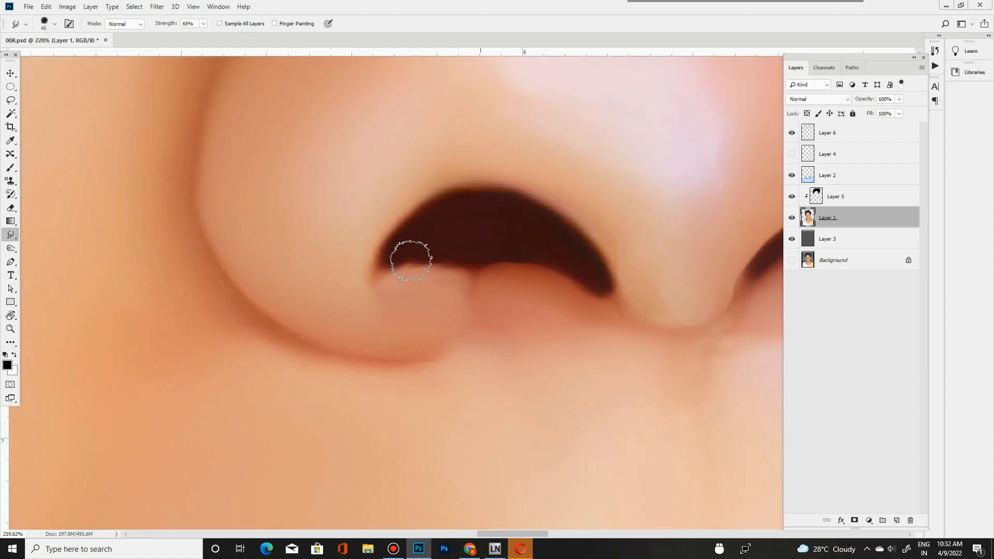
Step: Smudge the lower edge of the nostril and the base of the nose into smooth transitions
left_click_drag(448, 251, 597, 291)
left_click_drag(680, 308, 541, 278)
left_click_drag(471, 263, 492, 282)
mouse_move(538, 266)
left_mouse_down()
mouse_move(520, 275)
mouse_move(385, 275)
left_mouse_up()
left_click_drag(289, 313, 217, 313)
mouse_move(323, 324)
left_mouse_down()
mouse_move(390, 319)
mouse_move(362, 313)
left_mouse_up()
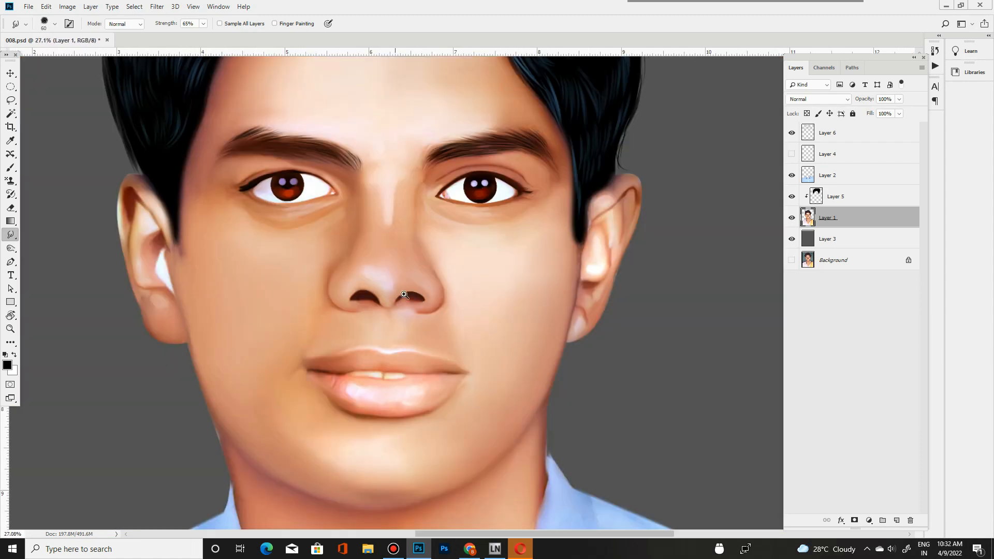
Step: Enlarge the Smudge brush and soften the skin shading along the nose
left_click_drag(318, 213, 409, 213)
key("bracketright")
key("bracketright")
key("bracketright")
key("bracketright")
key("bracketright")
key("bracketright")
key("bracketright")
left_click_drag(414, 282, 412, 242)
key("bracketleft")
Step: Smooth the nose bridge and the skin between the eyebrows with a 250 px Smudge brush
left_click_drag(404, 333, 383, 274)
mouse_move(495, 312)
left_mouse_down()
mouse_move(466, 306)
mouse_move(518, 288)
left_mouse_up()
left_click_drag(466, 191, 455, 238)
mouse_move(490, 288)
left_mouse_down()
mouse_move(452, 254)
mouse_move(430, 254)
left_mouse_up()
left_click_drag(498, 259, 564, 259)
left_click_drag(460, 265, 510, 300)
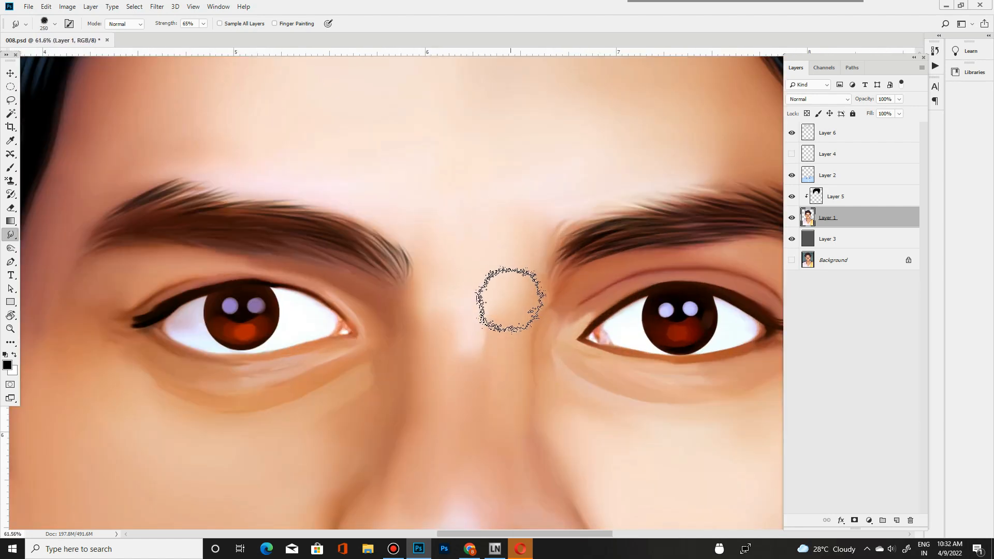
left_click_drag(456, 222, 408, 223)
Step: Rotate the canvas so the face lies sideways and switch to the Mixer Brush
key("r")
left_click_drag(523, 331, 527, 246)
mouse_move(517, 251)
left_mouse_down()
mouse_move(459, 249)
mouse_move(461, 227)
left_mouse_up()
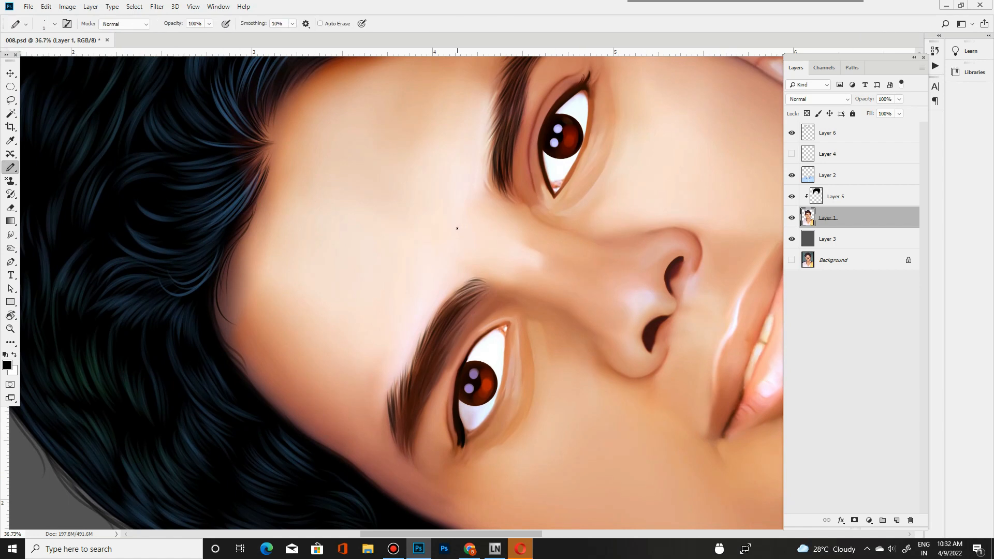
key("shift+b")
key("F5")
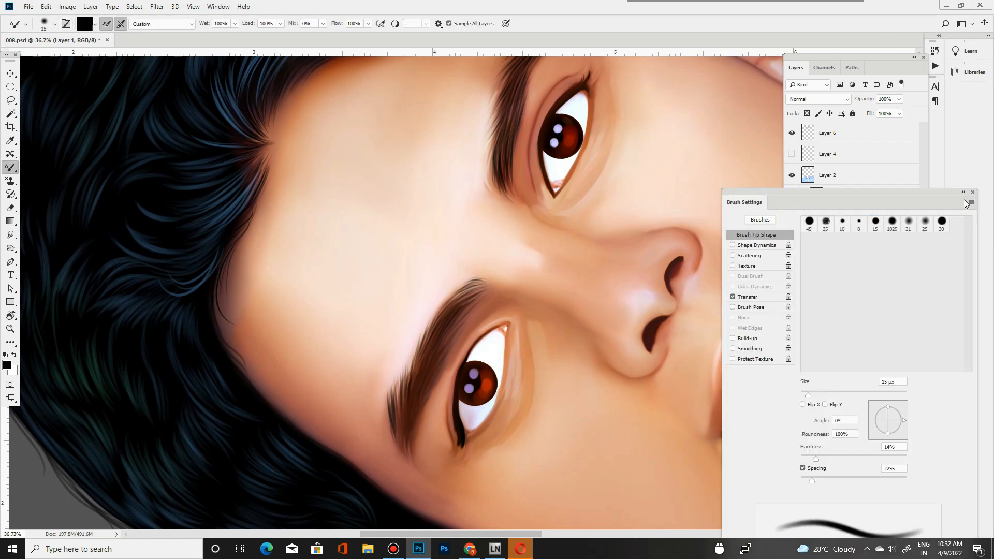
left_click(972, 192)
Step: Set the foreground color to a light salmon skin tone
left_click(8, 365)
left_click(492, 378)
left_click(743, 409)
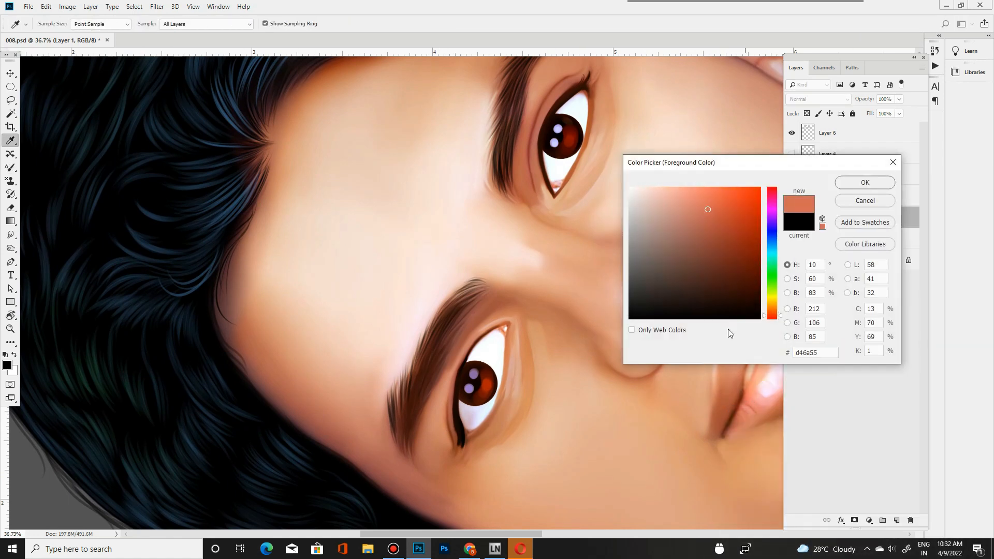
double_click(815, 352)
key("ctrl+v")
key("Return")
Step: Add a new layer above Layer 6 and set the Mixer Brush's Mix to 73%
left_click(849, 132)
left_click(859, 464)
key("ctrl+shift+alt+n")
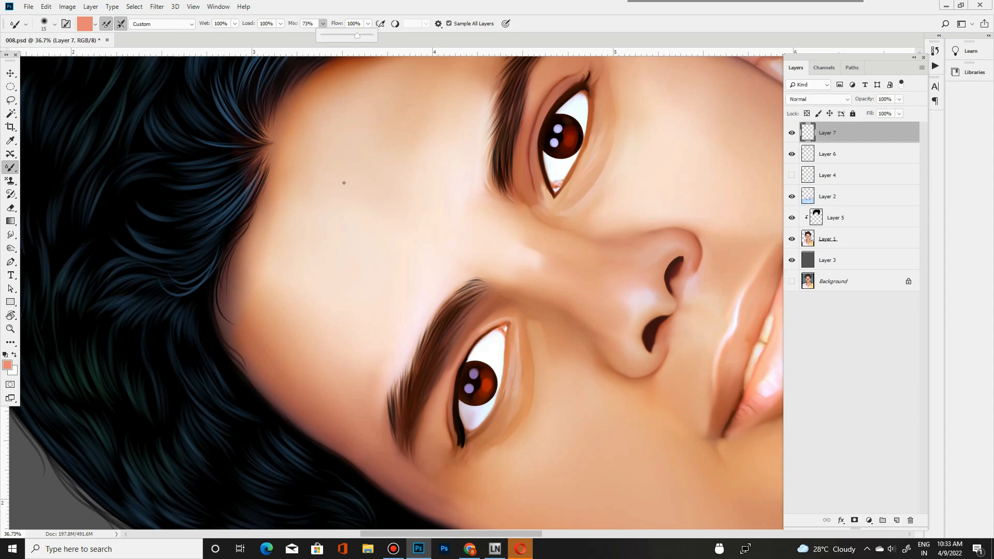
Step: Paint salmon tone across the forehead near the hairline with a Mixer Brush of about 500 px
key("bracketright")
mouse_move(262, 294)
left_mouse_down()
mouse_move(314, 328)
mouse_move(318, 228)
mouse_move(295, 324)
mouse_move(342, 237)
mouse_move(380, 259)
left_mouse_up()
key("bracketleft")
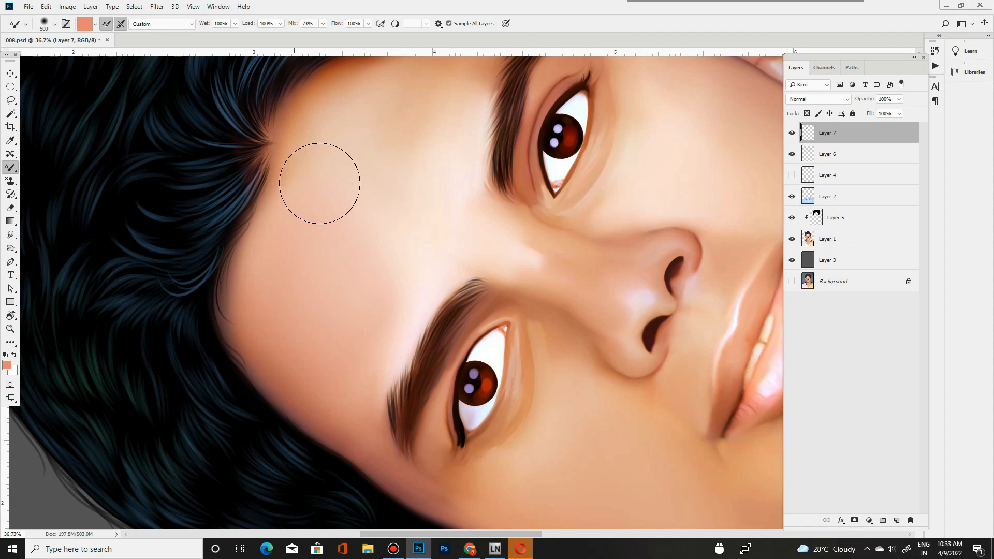
left_click_drag(384, 83, 333, 200)
key("bracketleft")
left_click_drag(406, 190, 401, 215)
mouse_move(362, 261)
left_mouse_down()
mouse_move(308, 230)
mouse_move(375, 242)
left_mouse_up()
left_click_drag(351, 149, 239, 298)
mouse_move(363, 295)
left_mouse_down()
mouse_move(339, 299)
mouse_move(419, 379)
mouse_move(331, 235)
mouse_move(403, 244)
left_mouse_up()
Step: Blend the salmon tone over the lower forehead toward the eyebrows with a smaller Mixer Brush
key("bracketleft")
key("bracketleft")
key("bracketleft")
key("bracketleft")
key("bracketleft")
key("bracketright")
key("bracketright")
key("bracketright")
left_click_drag(388, 283, 386, 235)
mouse_move(442, 266)
left_mouse_down()
mouse_move(362, 266)
mouse_move(523, 254)
left_mouse_up()
Step: Reduce the Mixer Brush to 90 px and blend the skin between the eyebrows and along the nose bridge
right_click(423, 288)
key("Escape")
key("bracketleft")
key("bracketleft")
key("bracketleft")
key("bracketleft")
key("bracketleft")
key("bracketleft")
key("bracketleft")
left_click_drag(415, 276, 482, 322)
mouse_move(478, 302)
left_mouse_down()
mouse_move(487, 316)
mouse_move(477, 342)
left_mouse_up()
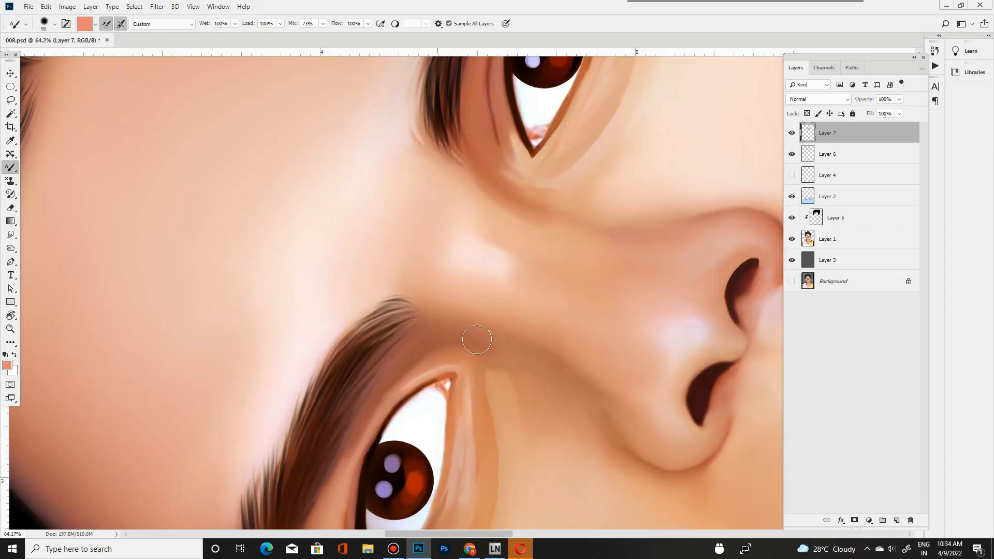
left_click_drag(543, 221, 517, 228)
left_click_drag(620, 195, 642, 196)
left_click_drag(477, 207, 450, 212)
left_click_drag(569, 176, 592, 181)
Step: Sample a tan skin tone and blend the cheek between the eye, ear and mouth with a 400 px Mixer Brush
left_click(526, 293, "alt")
key("bracketright")
key("bracketright")
key("bracketright")
key("bracketright")
key("bracketright")
key("bracketright")
key("bracketright")
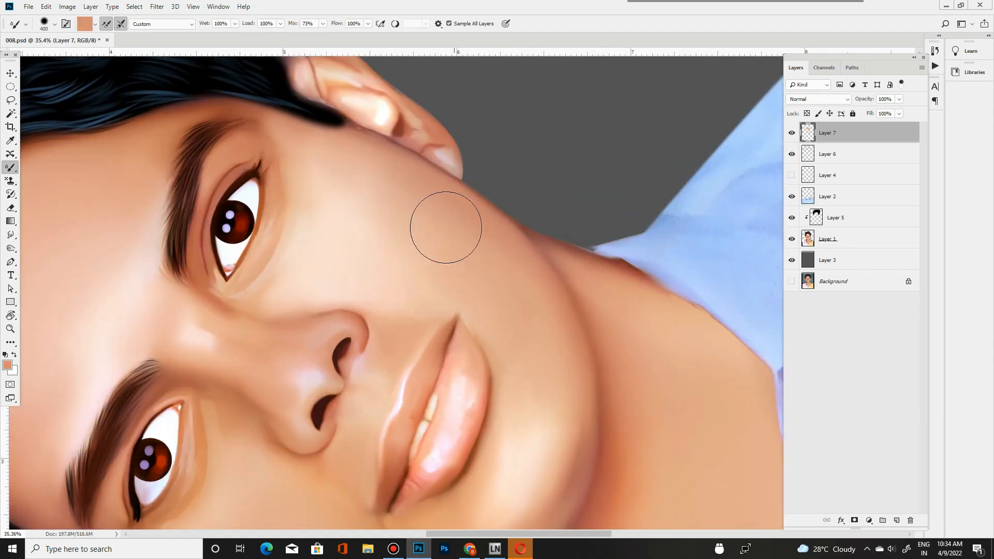
left_click_drag(455, 249, 450, 206)
left_click_drag(388, 210, 361, 211)
left_click_drag(479, 243, 445, 315)
Step: Blend the cheek skin below the subject's right eye toward the ear with a 400 px Mixer Brush
key("super+space")
left_click_drag(335, 234, 387, 286)
key("ctrl+minus")
key("ctrl+minus")
key("ctrl+minus")
key("ctrl+minus")
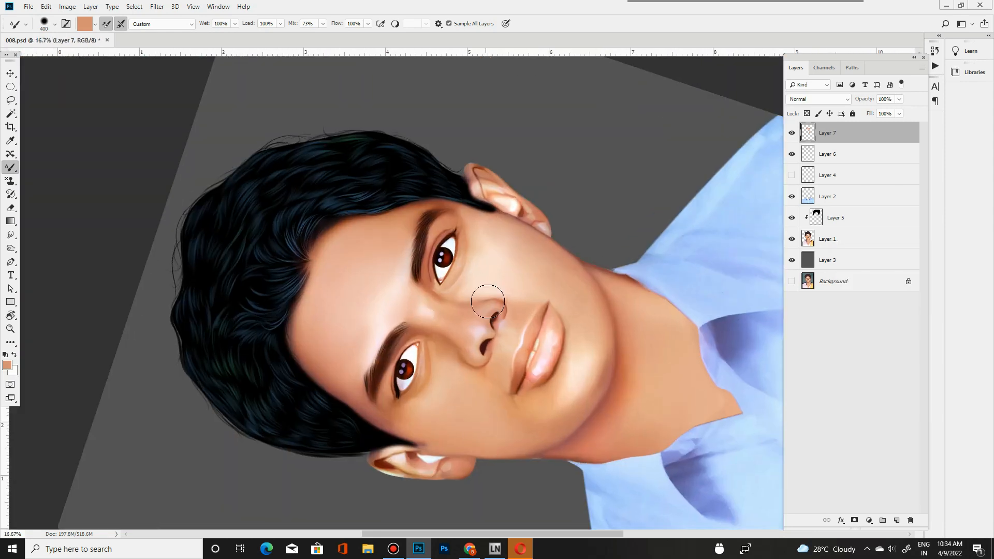
left_click_drag(468, 308, 503, 308)
right_click(504, 308)
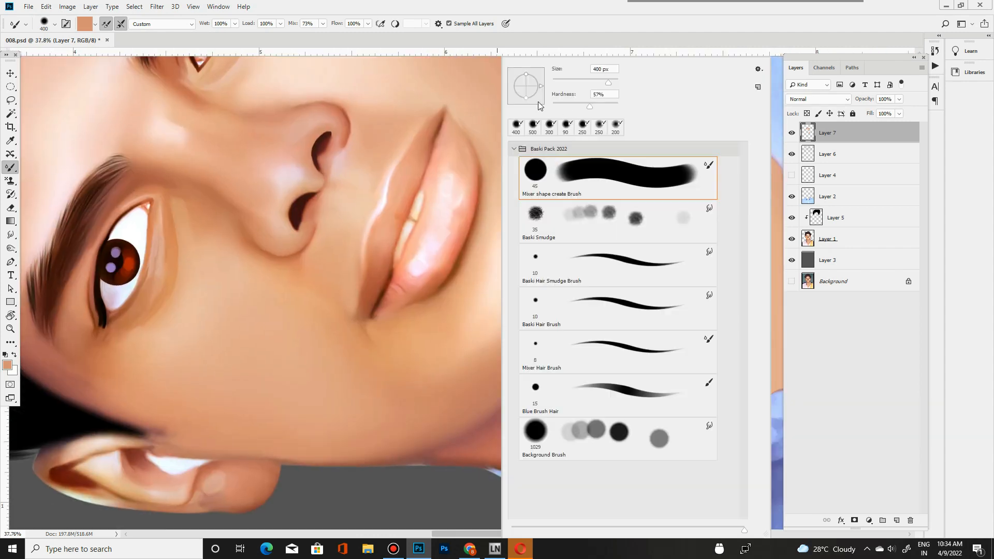
left_click(466, 336)
key("b")
mouse_move(435, 312)
left_mouse_down()
mouse_move(408, 326)
mouse_move(455, 334)
left_mouse_up()
Step: Reduce the Mixer Brush to 250 px and blend the temple between the outer eye corner and the hairline
left_click_drag(241, 344, 279, 344)
key("[")
left_click_drag(371, 372, 344, 406)
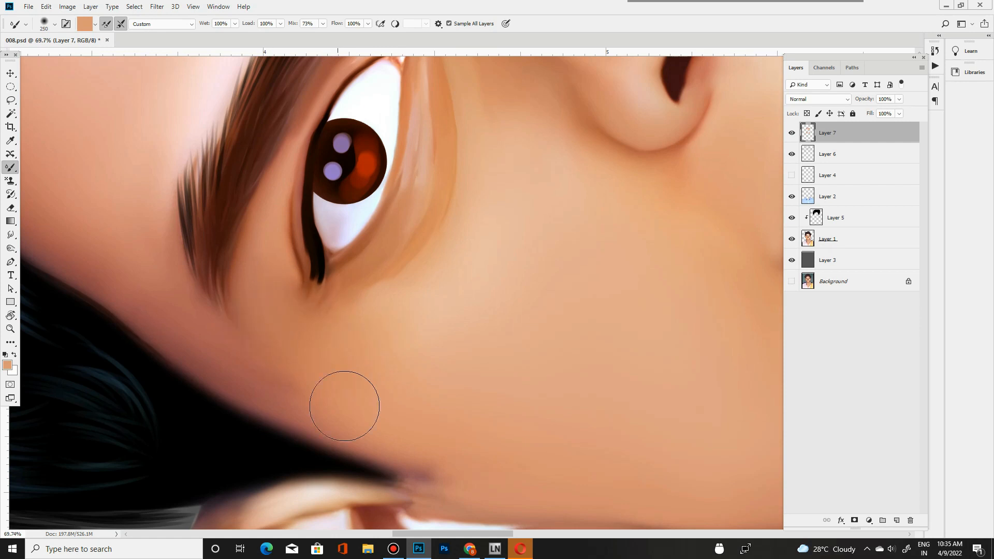
left_click_drag(380, 348, 347, 351)
left_click_drag(492, 326, 509, 326)
left_click_drag(608, 311, 420, 267)
Step: Enlarge the Mixer Brush to 600 px and blend the skin of the neck down to the collar
key("]")
key("]")
key("]")
key("]")
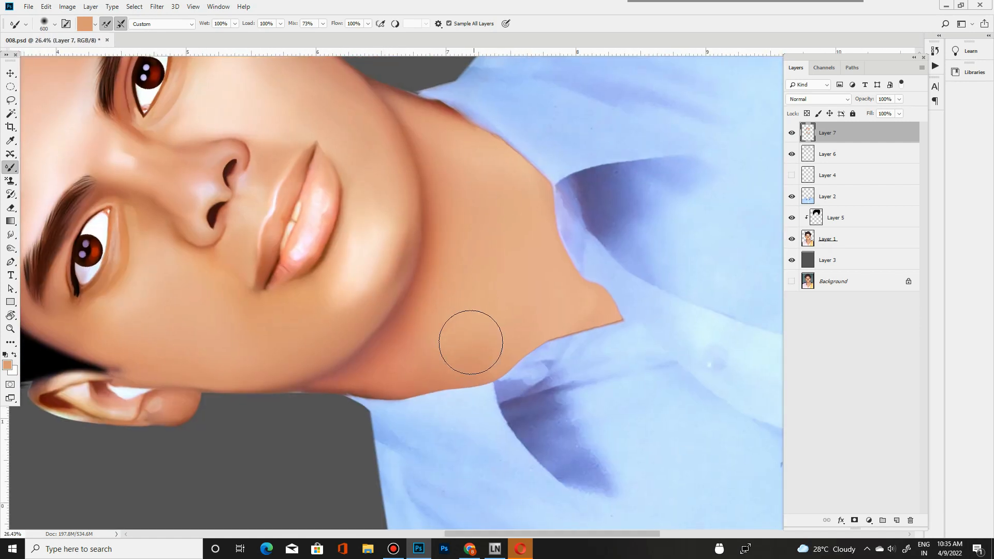
left_click_drag(552, 315, 497, 316)
left_click_drag(390, 210, 471, 302)
mouse_move(529, 338)
left_mouse_down()
mouse_move(481, 269)
mouse_move(431, 251)
mouse_move(456, 251)
left_mouse_up()
left_click(828, 153)
key("alt+l")
key("y")
key("g")
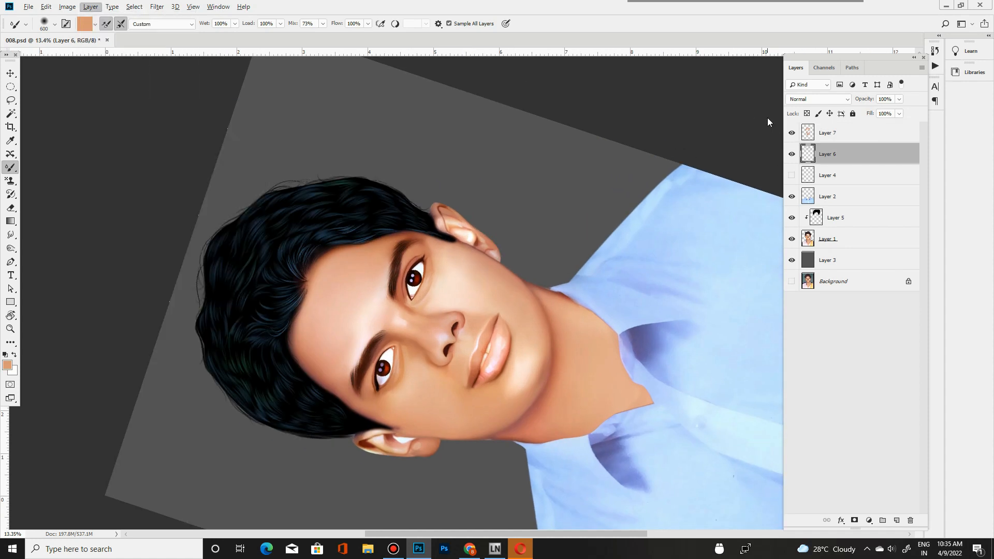
key("Escape")
Step: Prepare the Mixer Brush on Layer 1 with a sampled dark brown, the LN brush helper on and Sample All Layers off
left_click_drag(363, 244, 466, 251)
left_click_drag(491, 398, 527, 320)
left_click(443, 319, "alt")
left_click(494, 549)
left_click(402, 226)
left_click(484, 188)
right_click(148, 58)
left_click(260, 106)
left_click(65, 23)
left_click(802, 481)
key("F5")
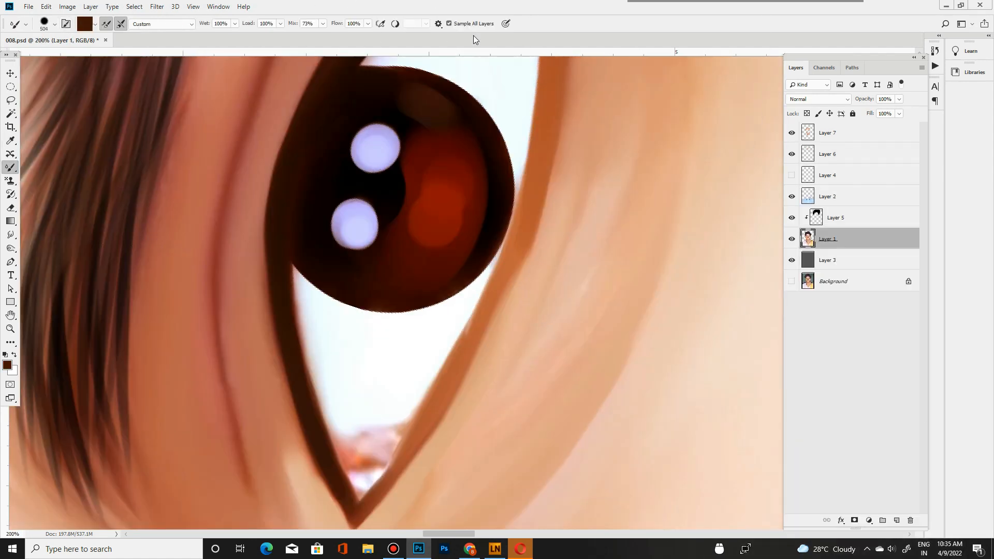
left_click(449, 23)
Step: Paint dark brown along the lower lash line at the inner corner of the subject's left eye with a 20 px Mixer Brush
mouse_move(351, 489)
left_mouse_down()
mouse_move(394, 455)
mouse_move(440, 394)
left_mouse_up()
left_click(67, 24)
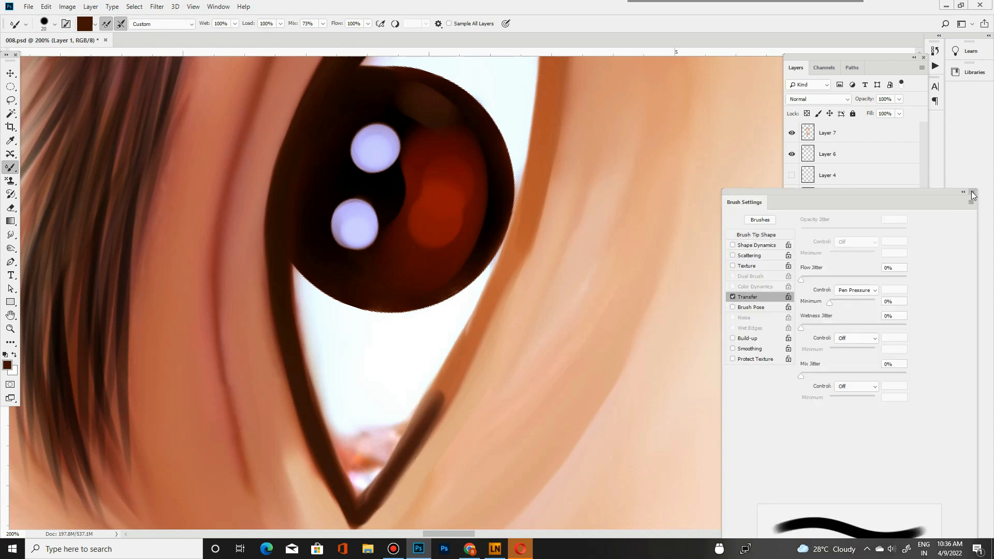
left_click(973, 192)
Step: Sample a medium brown and darken the remaining lower lash line of the subject's left eye with a 25 px Mixer Brush
key("r")
left_click_drag(271, 362, 441, 160)
scroll(462, 246, "down", 10)
scroll(463, 252, "up", 9)
key("i")
left_click(311, 206)
key("b")
left_click_drag(293, 199, 380, 351)
left_click_drag(337, 288, 436, 397)
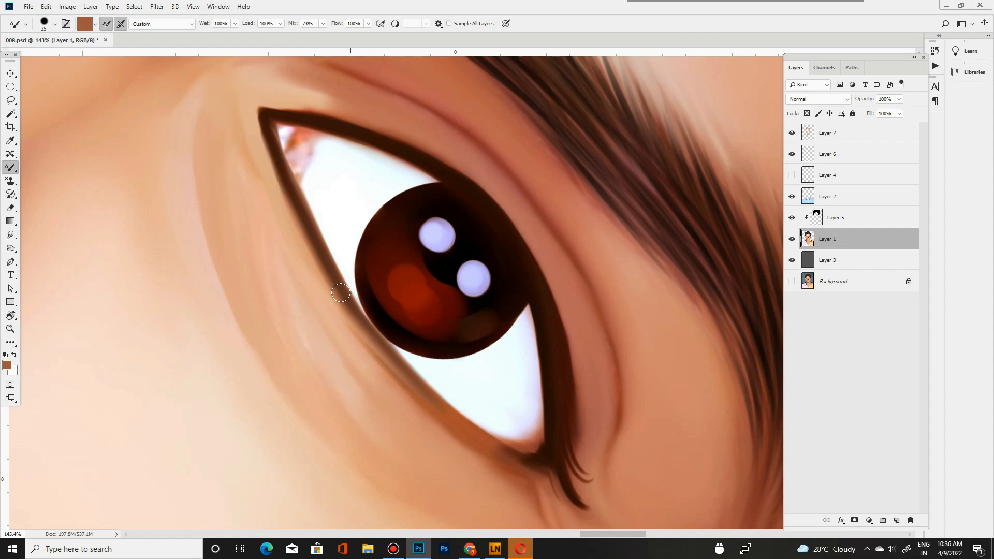
left_click_drag(347, 227, 353, 291)
Step: Darken the lower lash line of the subject's right eye from the outer to the inner corner with a 25 px Mixer Brush
left_click_drag(207, 127, 252, 128)
left_click_drag(224, 143, 219, 112)
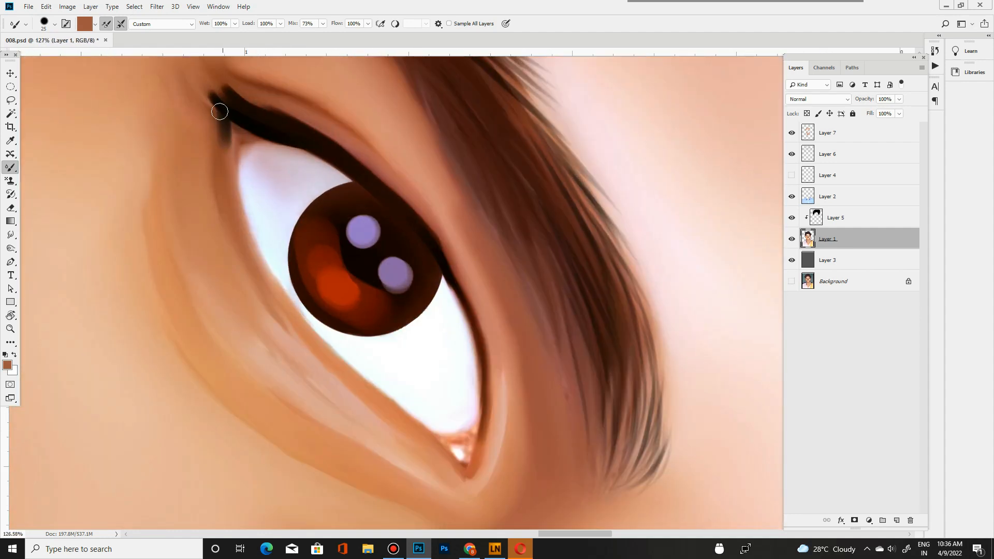
left_click_drag(254, 239, 306, 323)
mouse_move(259, 184)
left_mouse_down()
mouse_move(168, 184)
mouse_move(254, 184)
left_mouse_up()
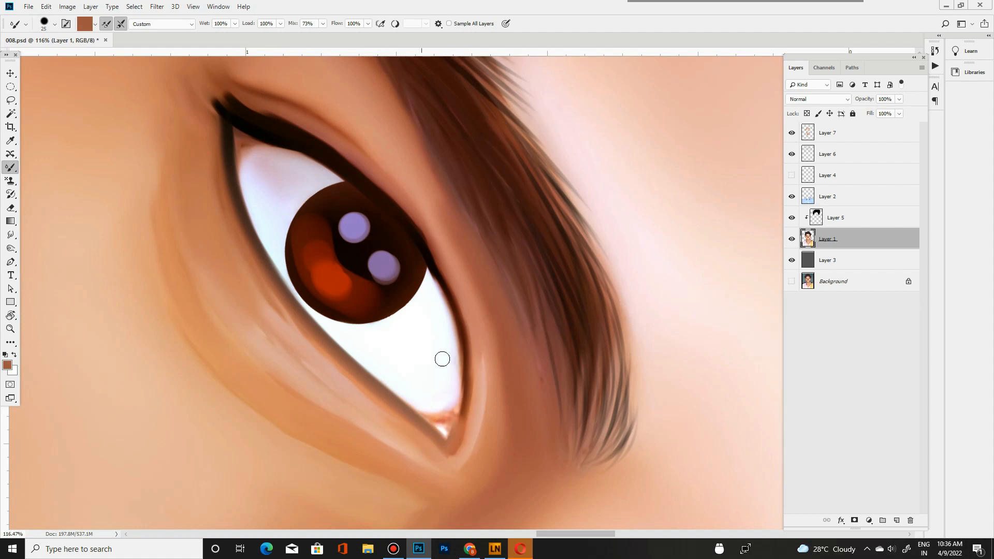
left_click_drag(470, 392, 450, 451)
Step: Enable Shape Dynamics with Pen Pressure size control and paint upper and lower lashes on the subject's right eye
left_click_drag(468, 336, 378, 337)
left_click_drag(435, 286, 528, 286)
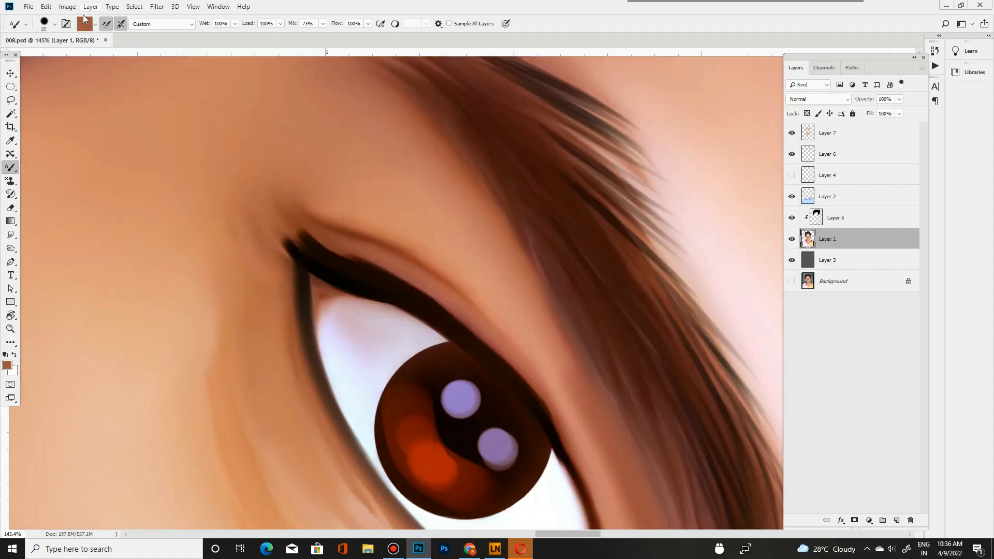
key("F5")
left_click_drag(356, 257, 341, 206)
mouse_move(405, 262)
left_mouse_down()
mouse_move(316, 262)
mouse_move(505, 275)
left_mouse_up()
mouse_move(393, 242)
left_mouse_down()
mouse_move(404, 206)
mouse_move(365, 196)
left_mouse_up()
mouse_move(410, 242)
left_mouse_down()
mouse_move(331, 241)
mouse_move(450, 247)
left_mouse_up()
left_click_drag(382, 210, 358, 177)
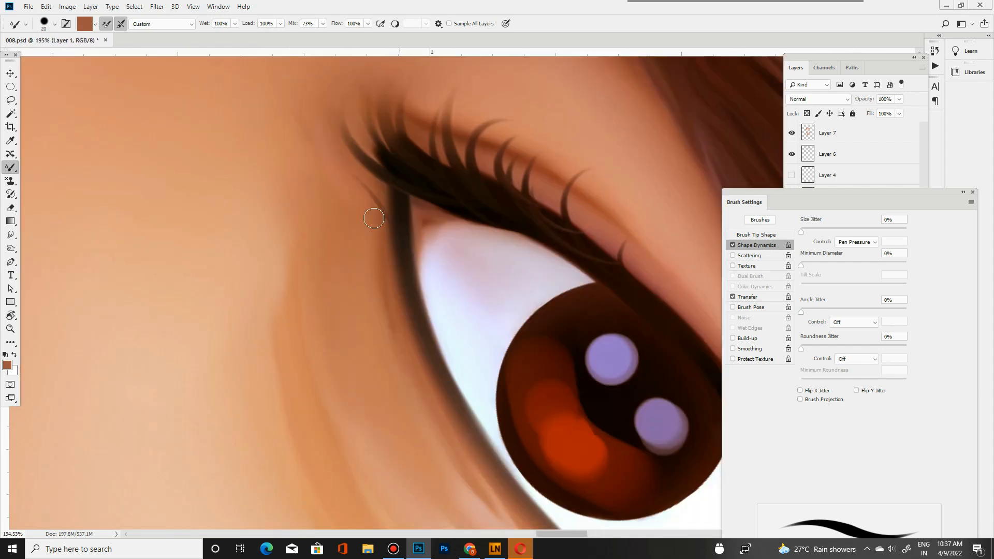
left_click_drag(408, 276, 321, 276)
left_click_drag(459, 350, 549, 350)
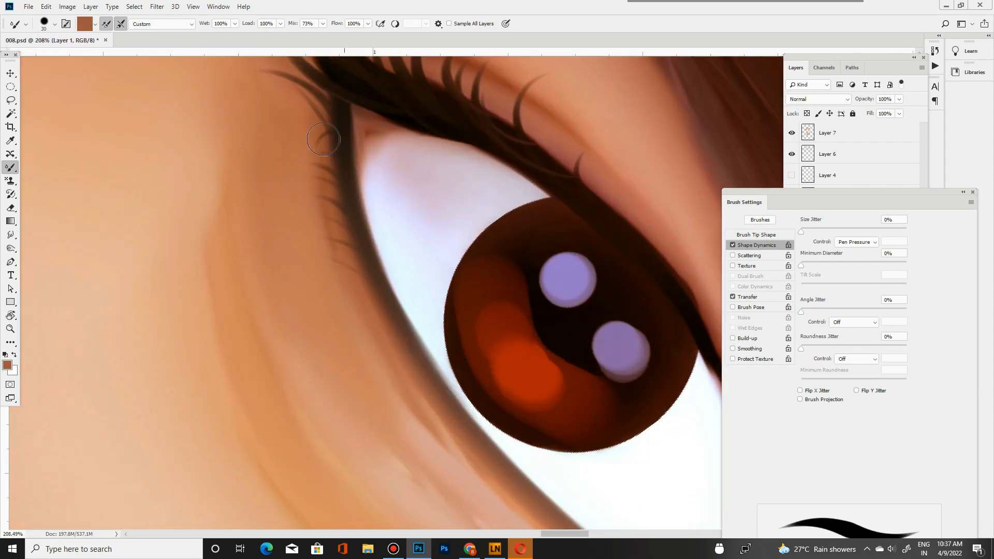
Step: Paint curved lashes along the upper lid of the subject's left eye with a 30 px Mixer Brush
left_click_drag(383, 253, 295, 253)
left_click_drag(543, 440, 632, 440)
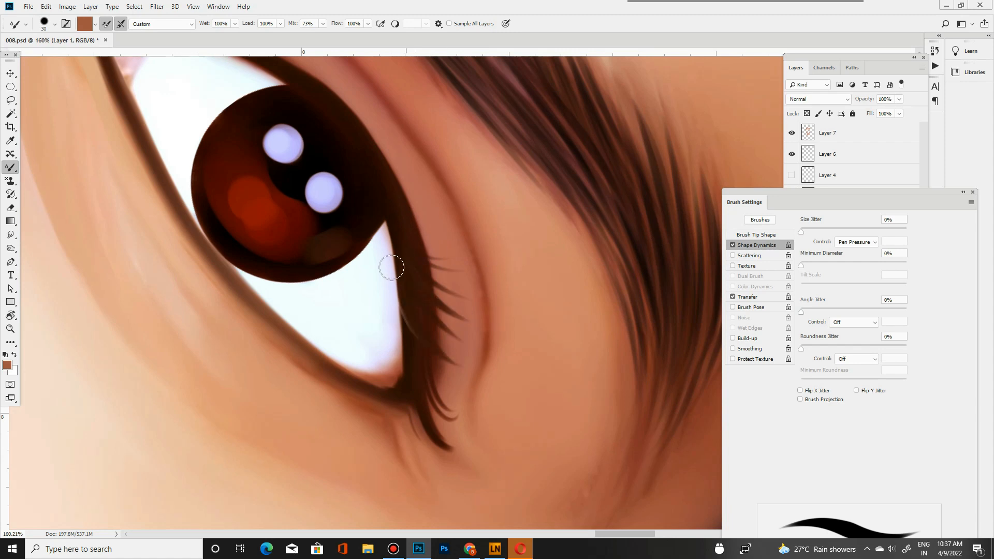
key("ctrl+plus")
left_click_drag(379, 418, 505, 284)
key("r")
left_click_drag(545, 433, 306, 180)
left_click_drag(331, 276, 389, 276)
left_click_drag(343, 208, 479, 276)
Step: Trace the outer white of the subject's left eye with the Pen tool and turn the path into a selection
key("p")
left_click(263, 393)
left_click(495, 548)
left_click(376, 153)
left_click_drag(480, 277, 449, 124)
left_click_drag(477, 239, 487, 287)
left_click(492, 312)
key("ctrl+Return")
key("ctrl+0")
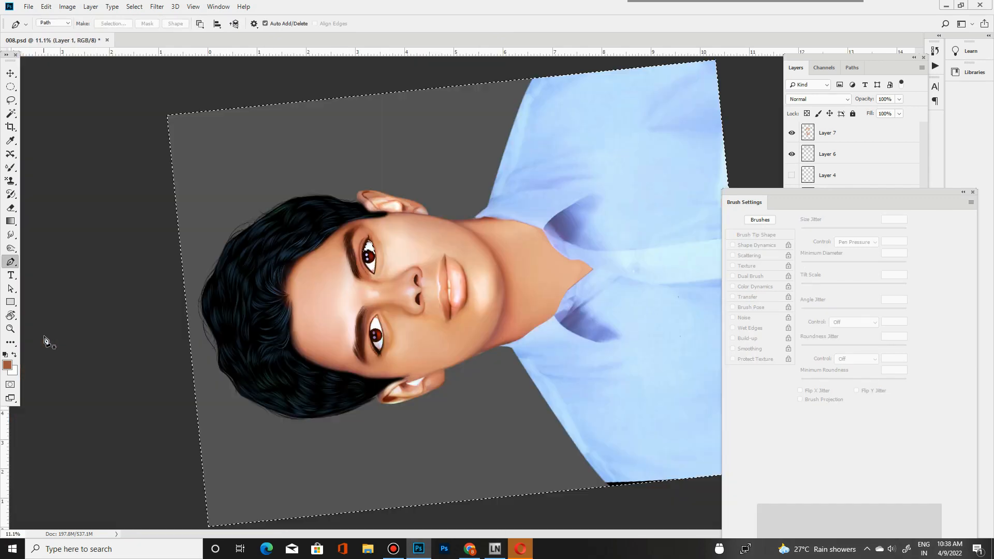
Step: Feather the eye-white selection and fill it with lavender blue 9393f8 on a new layer
left_click_drag(368, 261, 466, 262)
key("shift+F6")
key("Return")
key("n")
left_click(462, 379)
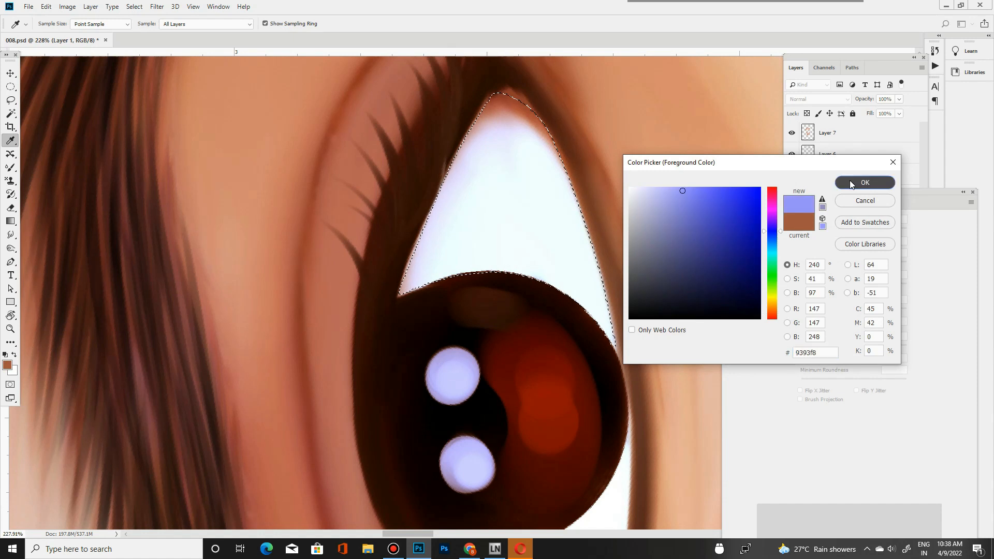
left_click(859, 183)
left_click(897, 520)
key("alt+BackSpace")
Step: Set the opacity of the eye-white tint layer to 67%
key("p")
key("ctrl+0")
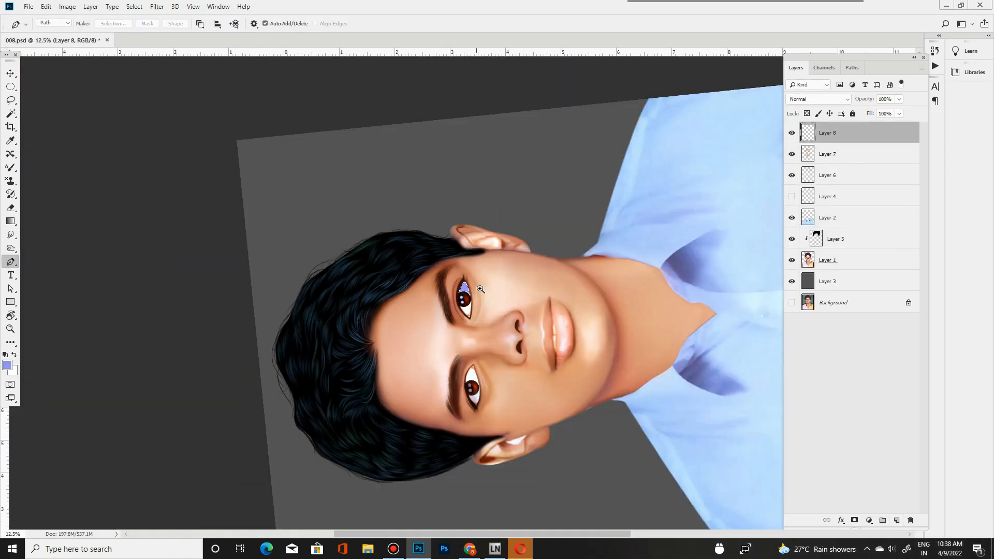
left_click_drag(480, 269, 512, 269)
left_click(899, 99)
left_click_drag(899, 111, 885, 111)
Step: Select the inner white of the subject's left eye with a Pen path and fill it with the lavender blue
key("ctrl+0")
left_click_drag(483, 341, 496, 342)
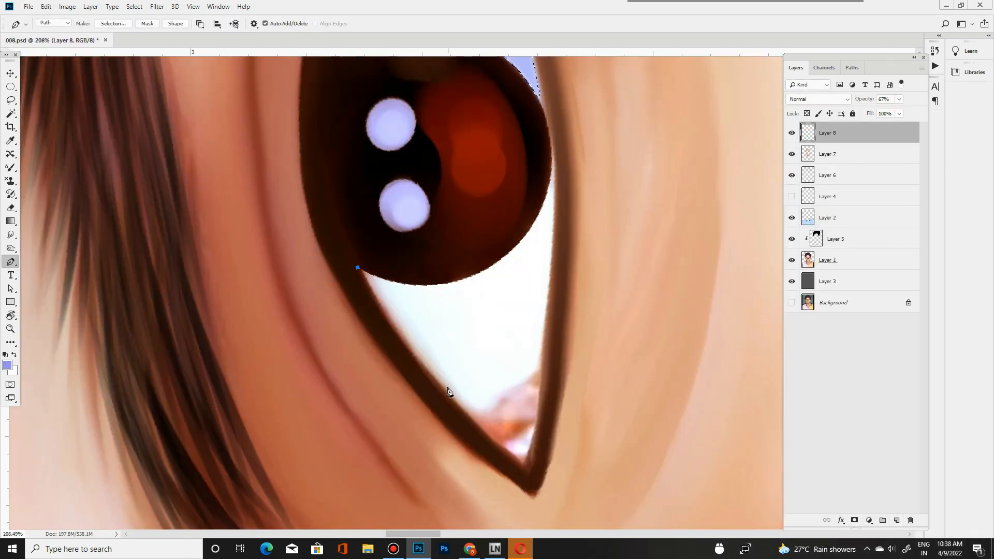
scroll(540, 411, "up", 3)
left_click_drag(550, 372, 553, 310)
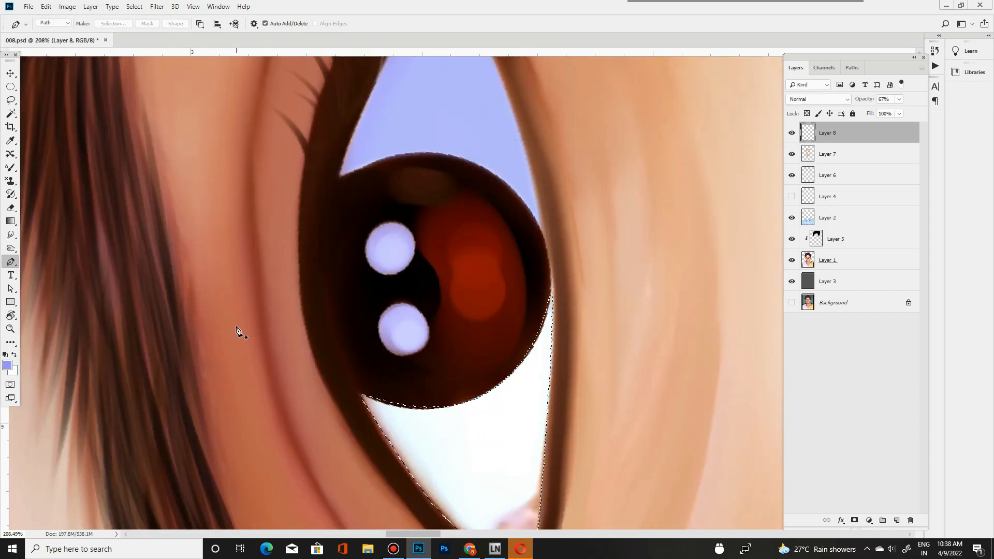
key("ctrl+0")
Step: Trace the whites on both sides of the iris of the subject's right eye with the Pen tool
mouse_move(468, 403)
left_mouse_down()
mouse_move(388, 412)
mouse_move(440, 409)
left_mouse_up()
left_click_drag(388, 409, 388, 352)
left_click_drag(427, 200, 385, 366)
mouse_move(385, 366)
left_mouse_down()
mouse_move(430, 288)
mouse_move(501, 281)
left_mouse_up()
left_click_drag(543, 382, 509, 185)
scroll(510, 189, "down", 10)
left_click_drag(554, 237, 543, 283)
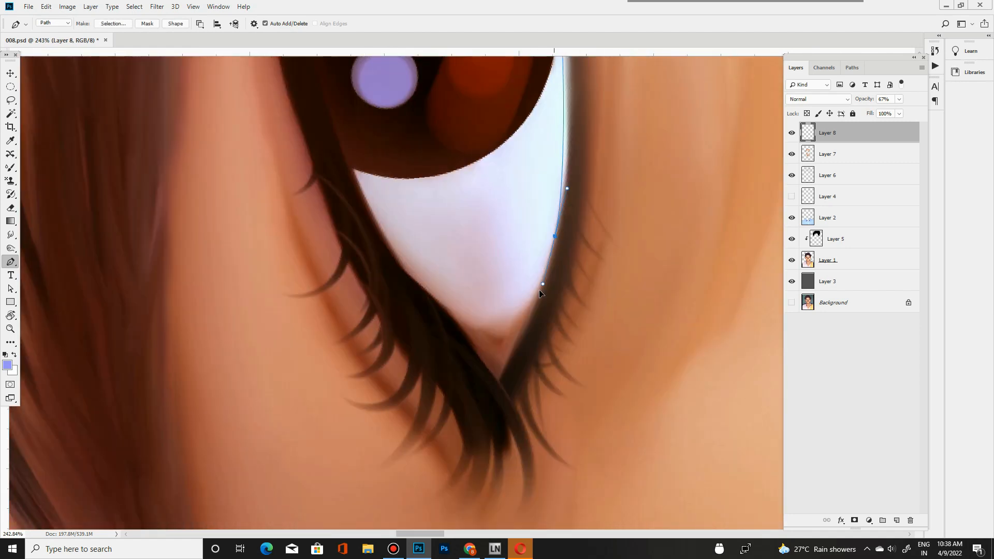
left_click(352, 167, "alt")
left_click_drag(550, 65, 503, 245)
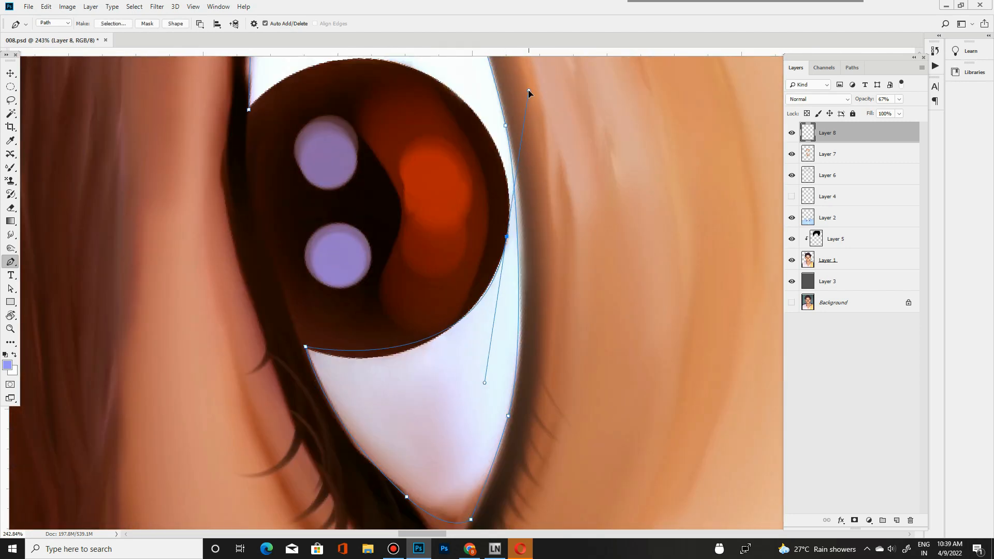
left_click_drag(524, 290, 606, 499)
left_click_drag(474, 268, 337, 223)
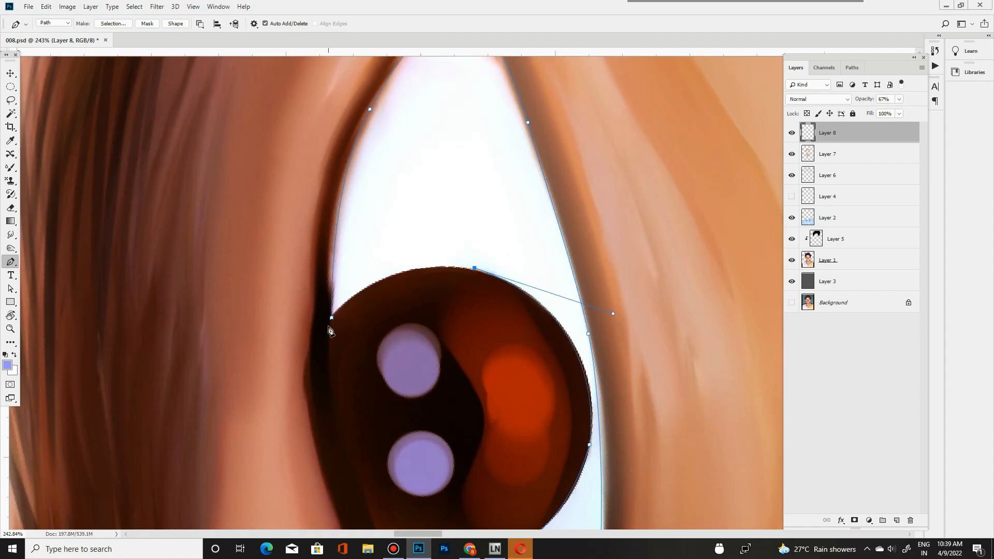
Step: Fill the feathered selection of the right eye's whites with lavender blue and set the tint layer's opacity to 52%
key("ctrl+Return")
key("shift+F6")
key("Return")
key("ctrl+0")
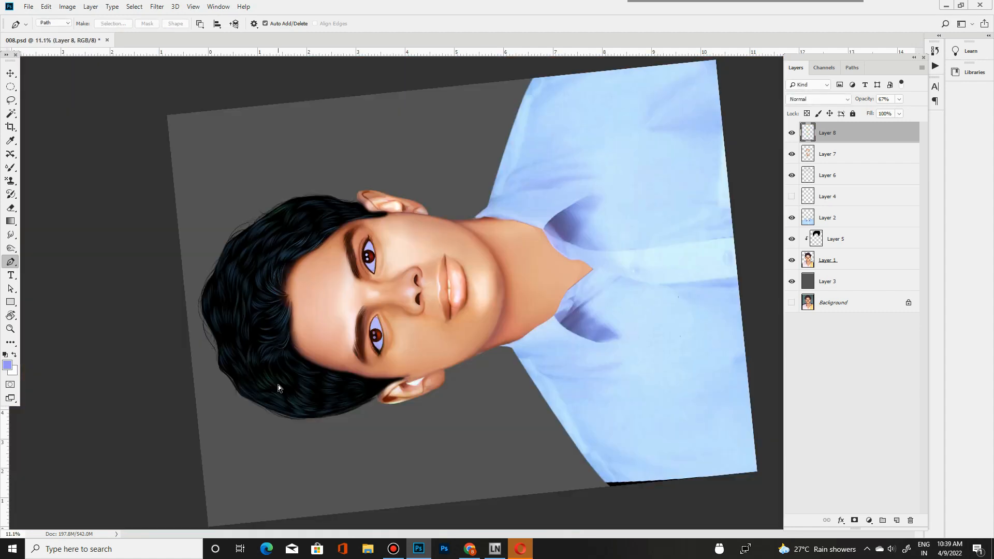
left_click_drag(892, 110, 891, 110)
Step: Switch to the Eraser over the eyes and reduce it to a much smaller size
left_click_drag(321, 325, 382, 344)
key("e")
key("bracketleft")
key("bracketleft")
key("bracketleft")
key("bracketleft")
key("bracketleft")
key("bracketleft")
key("bracketleft")
key("bracketleft")
key("bracketleft")
key("bracketleft")
key("bracketleft")
key("bracketleft")
key("bracketleft")
key("bracketleft")
key("bracketleft")
key("bracketleft")
key("bracketleft")
key("bracketleft")
key("bracketleft")
key("bracketleft")
Step: Switch to a full-screen view and trace the outline of the lips with the Pen tool
key("f")
left_click_drag(374, 42, 390, 337)
scroll(389, 207, "down", 5)
scroll(538, 376, "up", 6)
left_click_drag(539, 376, 462, 290)
key("p")
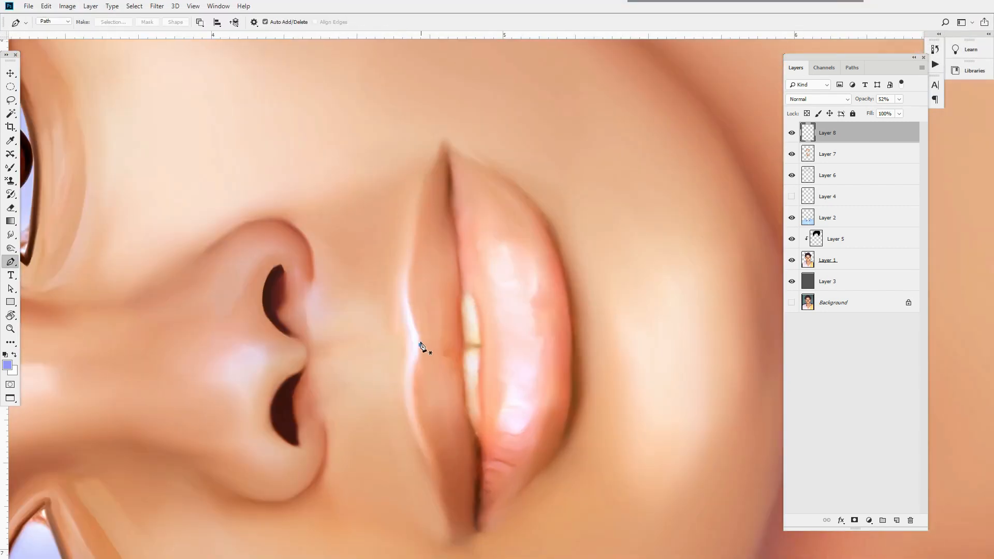
left_click_drag(570, 327, 570, 388)
left_click_drag(573, 337, 520, 134)
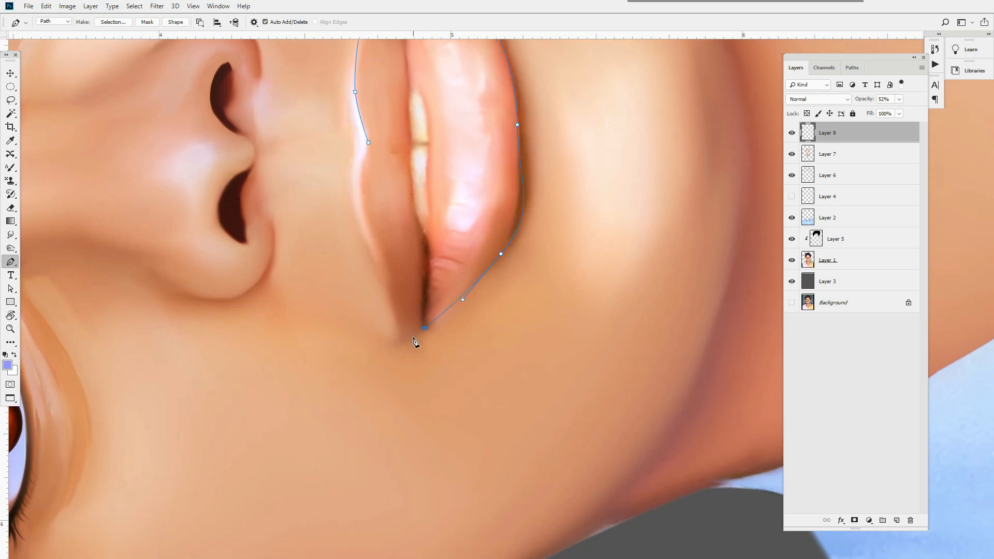
left_click_drag(376, 266, 362, 205)
left_click_drag(369, 147, 369, 233)
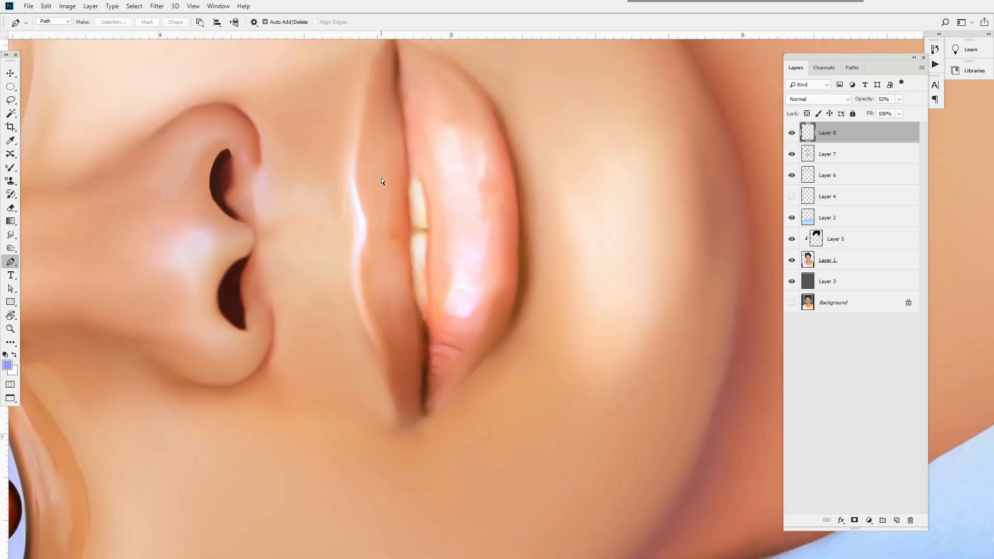
Step: Convert the lip outline to a selection, copy the lips from Layer 1 to a new layer and place it above Layer 5
key("ctrl+Return")
key("ctrl+minus")
key("ctrl+j")
left_click(489, 211)
left_click(843, 260, "ctrl")
key("ctrl+j")
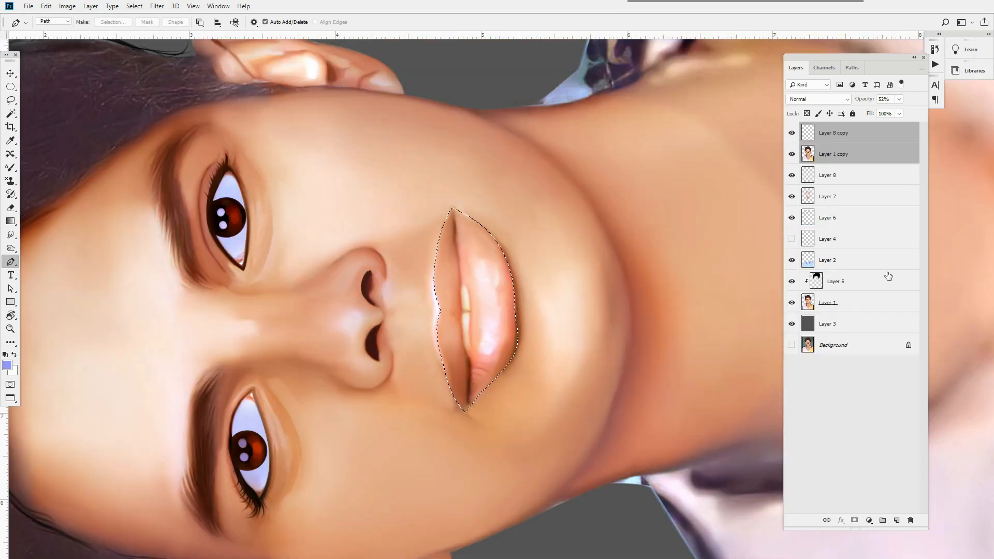
key("ctrl+z")
left_click(839, 263)
key("ctrl+j")
left_click_drag(830, 260, 846, 239)
Step: Darken the copied lips with Curves, using a black input of about 53, and set the layer's opacity to 28%
key("ctrl+minus")
key("ctrl+minus")
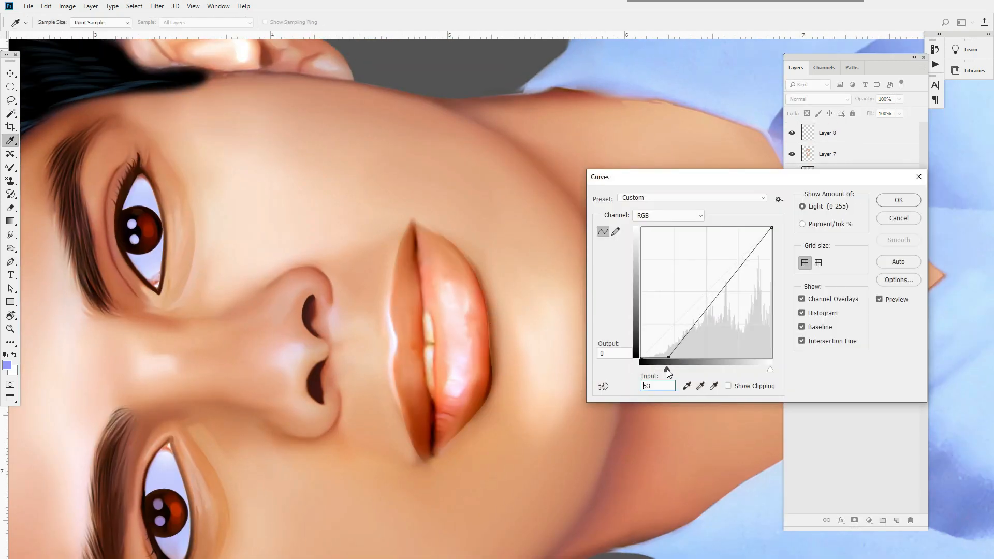
mouse_move(701, 298)
left_mouse_down()
mouse_move(701, 281)
mouse_move(716, 302)
mouse_move(703, 287)
left_mouse_up()
key("alt+5")
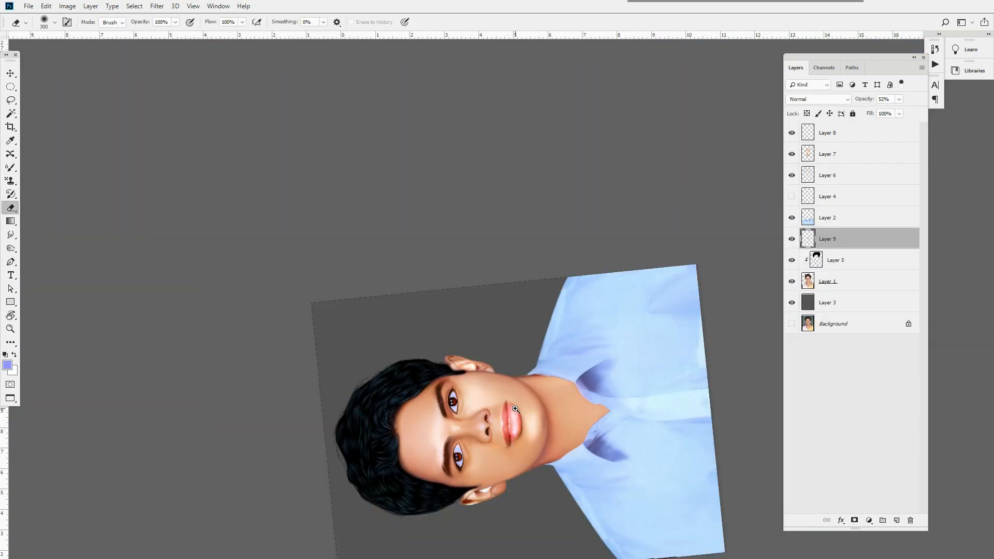
left_click_drag(868, 107, 859, 106)
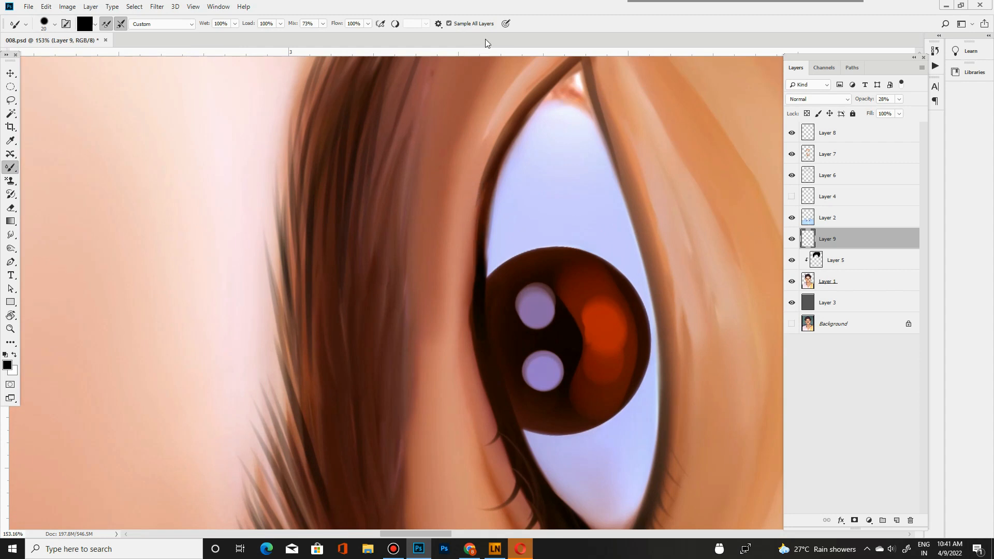
Step: Select Layer 1 and set the Mixer Brush to work without Sample All Layers and Shape Dynamics
left_click(814, 279)
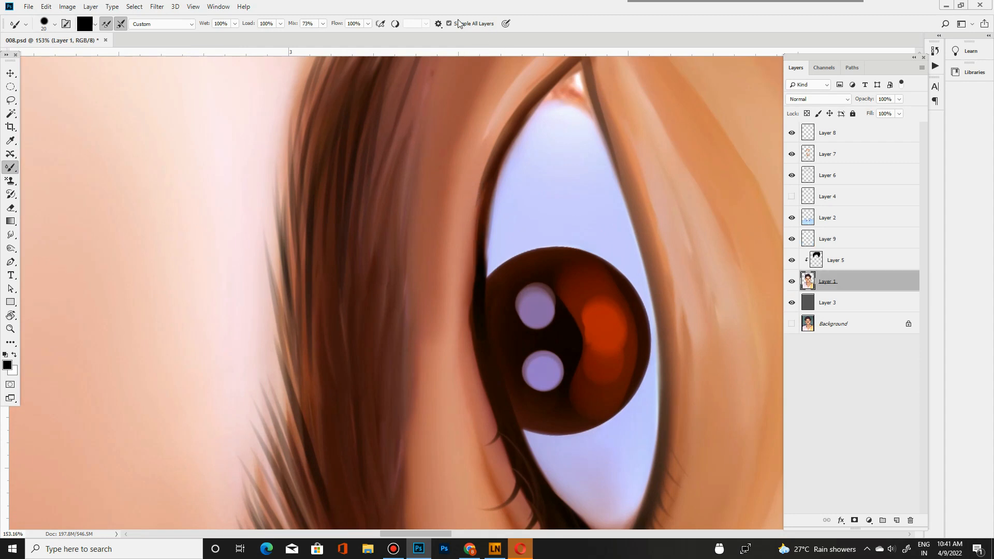
key("F5")
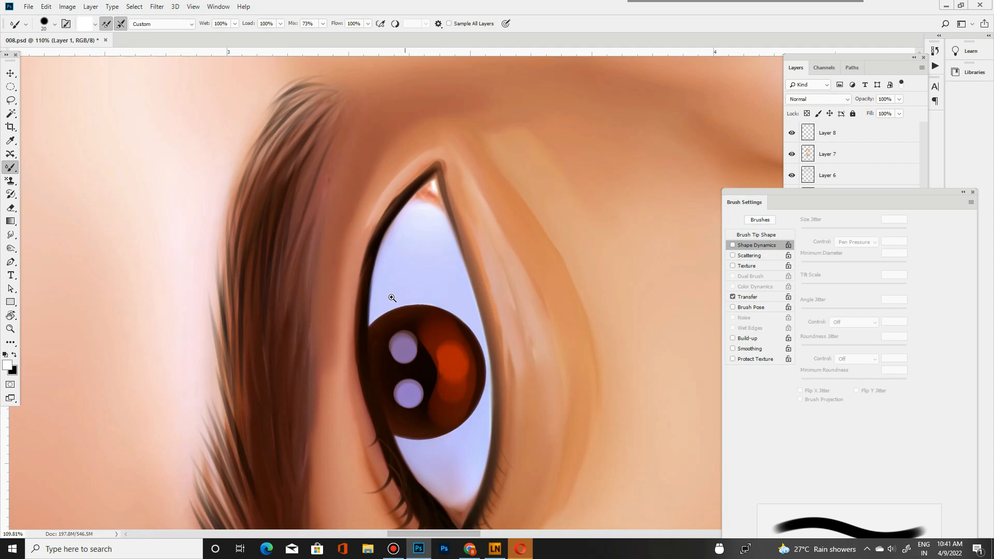
left_click(389, 330)
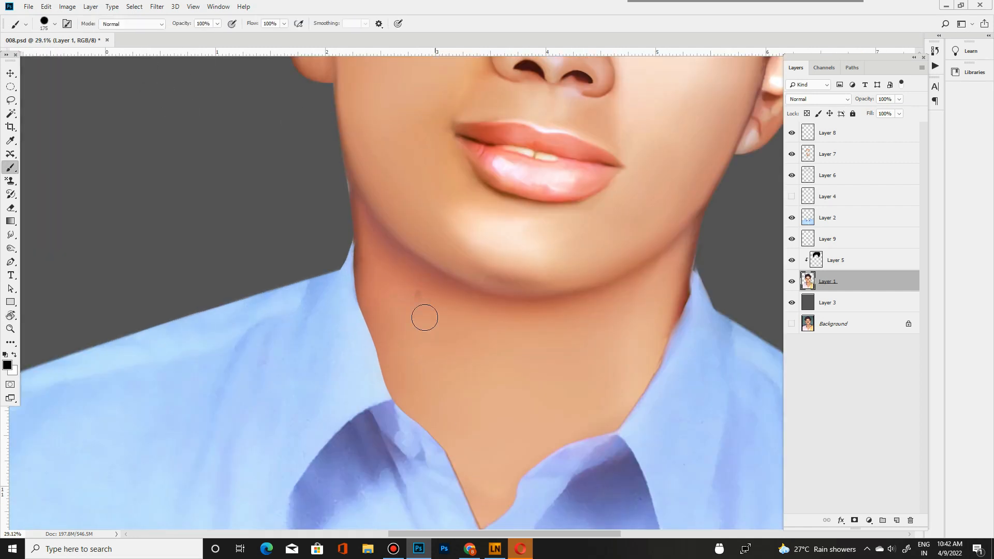
Step: Add a new layer above Layer 8 and choose a soft round brush tip
left_click(850, 138)
key("ctrl+shift+alt+n")
left_click(55, 24)
left_click(162, 171)
left_click(126, 365)
key("Return")
key("F5")
left_click(925, 222)
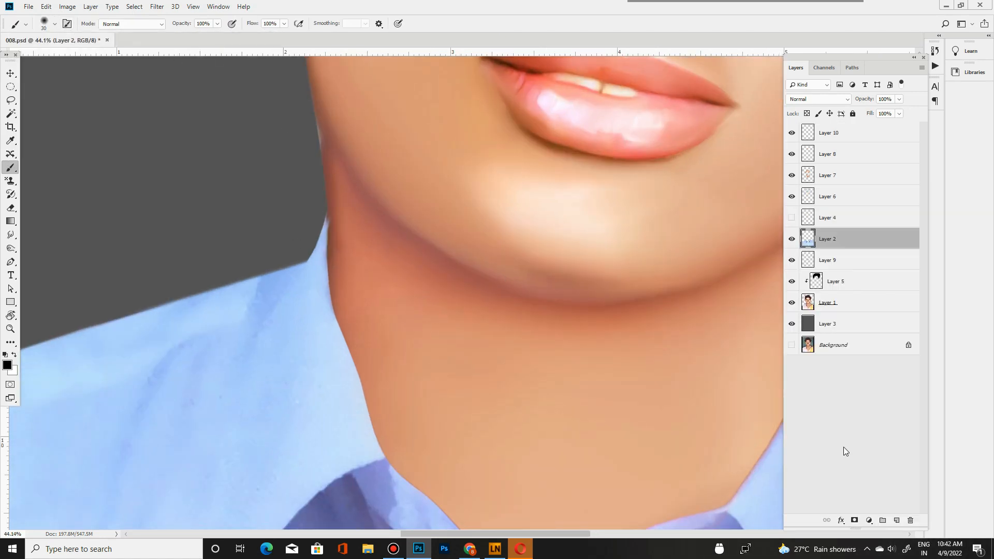
Step: Paint black shadows on a new layer where the neck meets the shirt collar and place that layer below Layer 2
mouse_move(361, 372)
left_mouse_down()
mouse_move(436, 512)
mouse_move(354, 381)
left_mouse_up()
mouse_move(310, 334)
left_mouse_down()
mouse_move(344, 374)
mouse_move(499, 477)
mouse_move(651, 362)
mouse_move(703, 271)
left_mouse_up()
left_click_drag(675, 320, 616, 320)
left_click_drag(838, 239, 839, 269)
Step: Soften the collar shadow layer with a Gaussian Blur of 10 pixels radius
mouse_move(750, 353)
left_mouse_down()
mouse_move(714, 352)
mouse_move(730, 353)
left_mouse_up()
left_click(156, 7)
mouse_move(214, 123)
left_click(311, 163)
left_click(827, 182)
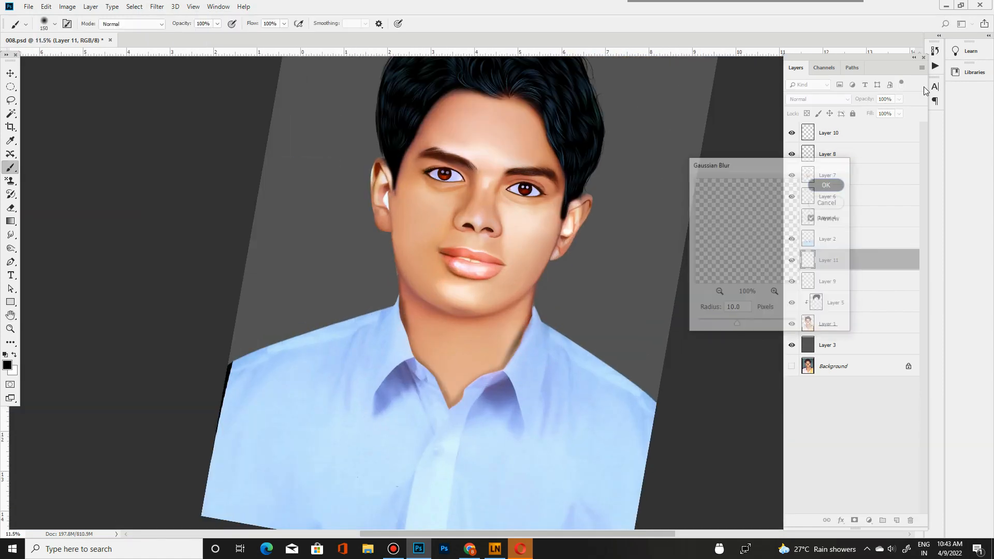
Step: Set the collar shadow layer's opacity to 65% and switch to the Smudge tool at 65% strength
left_click_drag(509, 267, 554, 267)
left_click_drag(578, 388, 487, 341)
left_click_drag(465, 275, 501, 274)
mouse_move(444, 386)
left_mouse_down()
mouse_move(519, 309)
mouse_move(437, 412)
mouse_move(564, 413)
left_mouse_up()
left_click(11, 235)
left_click(401, 225)
left_click_drag(333, 383, 339, 390)
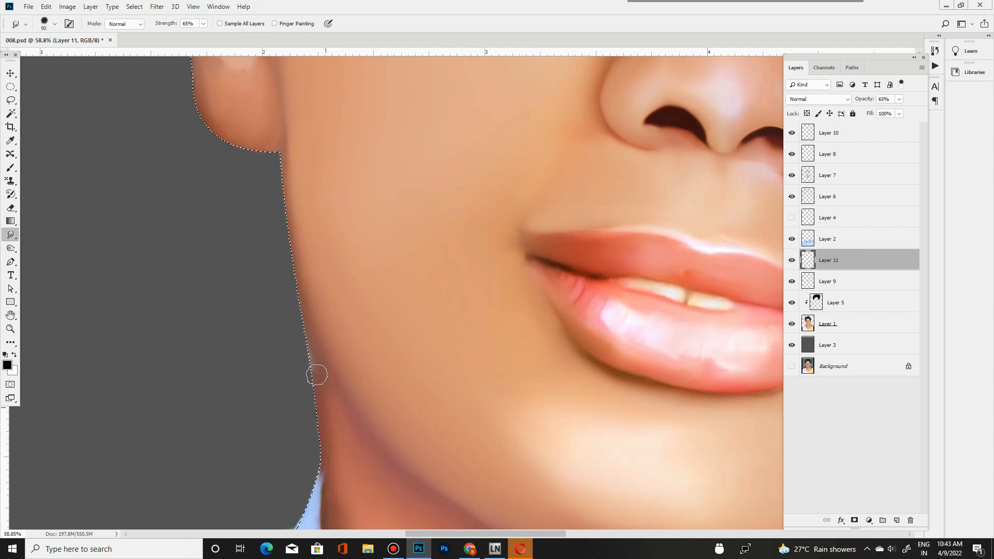
Step: Select Layer 1 and smudge the skin along the jawline and ear inside the active selection
left_click(327, 361, "ctrl")
left_click_drag(303, 135, 310, 291)
left_click_drag(367, 281, 430, 281)
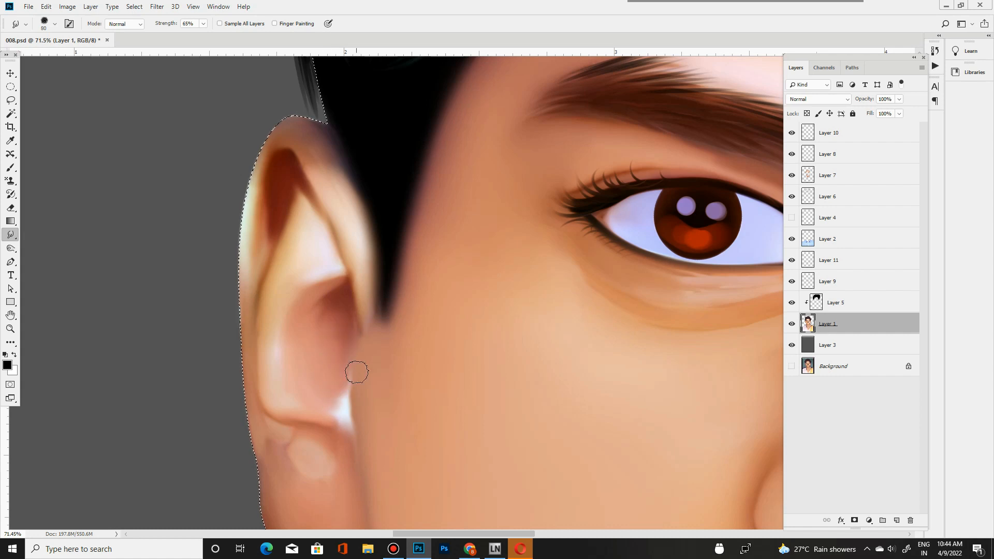
left_click_drag(410, 385, 485, 221)
Step: Select the facial skin tones with Color Range by sampling the skin of the face
key("alt+s")
key("c")
left_click(423, 251)
left_click(732, 141)
left_click(730, 257)
left_click(847, 149)
Step: Rotate the view and compare the painted portrait repeatedly with the original Background photo
key("r")
left_click_drag(499, 280, 535, 315)
left_click(792, 367, "alt")
left_click(792, 367, "alt")
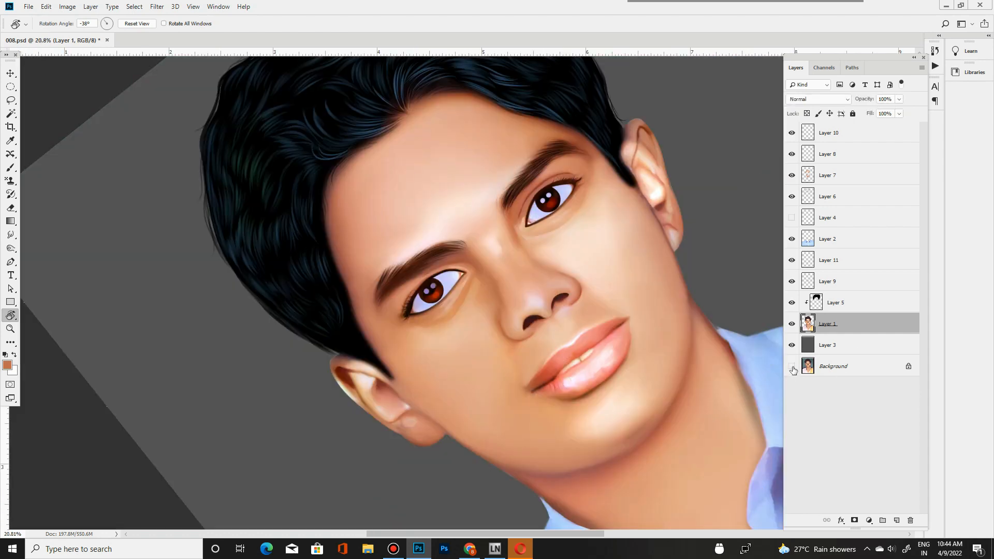
left_click(792, 367, "alt")
left_click(791, 367, "alt")
left_click(792, 367, "alt")
left_click(792, 367, "alt")
left_click(792, 367, "alt")
left_click(792, 367, "alt")
left_click_drag(519, 288, 533, 333)
left_click_drag(562, 291, 473, 264)
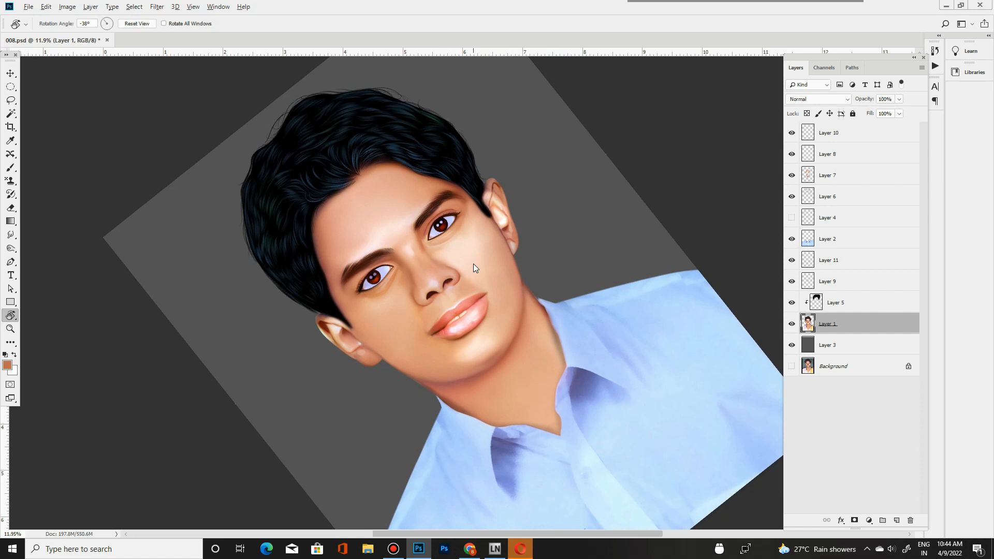
Step: Raise the brightness of Layer 1 with a Brightness/Contrast adjustment and activate the Lasso tool
key("alt+i")
key("a")
key("c")
left_click_drag(710, 199, 732, 199)
left_click(791, 184)
key("l")
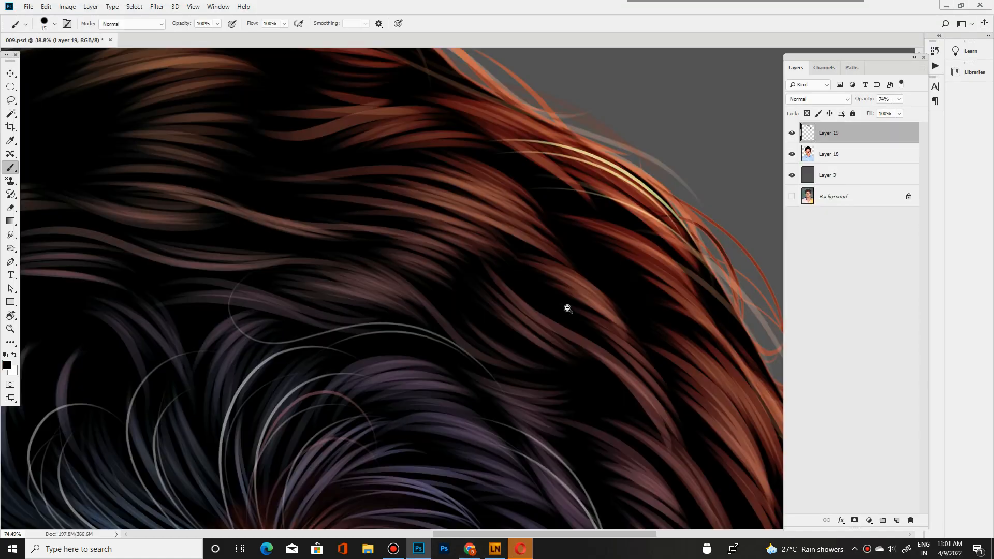
Step: Examine the painted hair strands and the whole portrait in 009.psd, comparing them with the original Background photo
left_click_drag(568, 308, 555, 293)
left_click_drag(479, 437, 526, 290)
left_click_drag(528, 327, 501, 192)
left_click_drag(489, 297, 530, 230)
left_click_drag(533, 286, 421, 340)
left_click(790, 197, "alt")
left_click_drag(443, 305, 383, 305)
left_click_drag(470, 297, 525, 255)
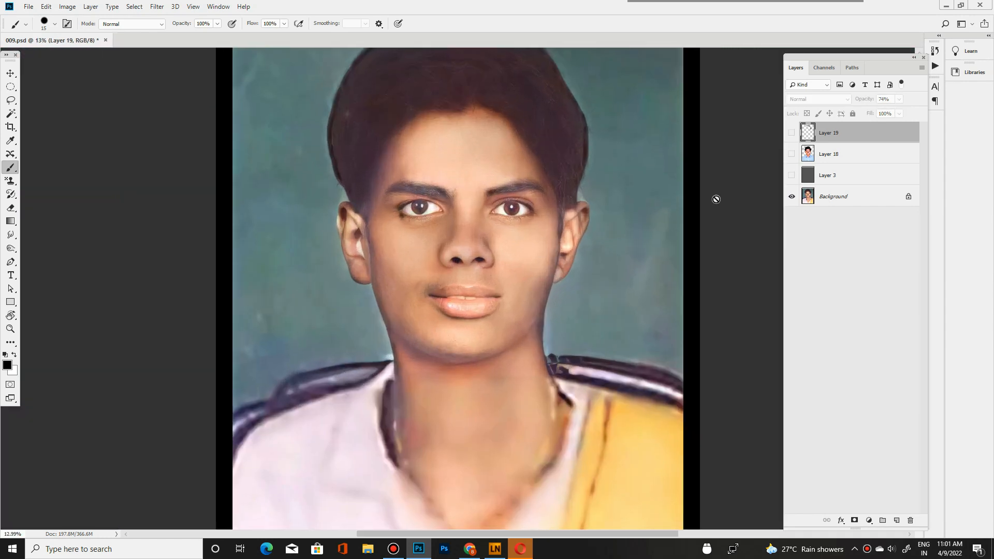
left_click(792, 199, "alt")
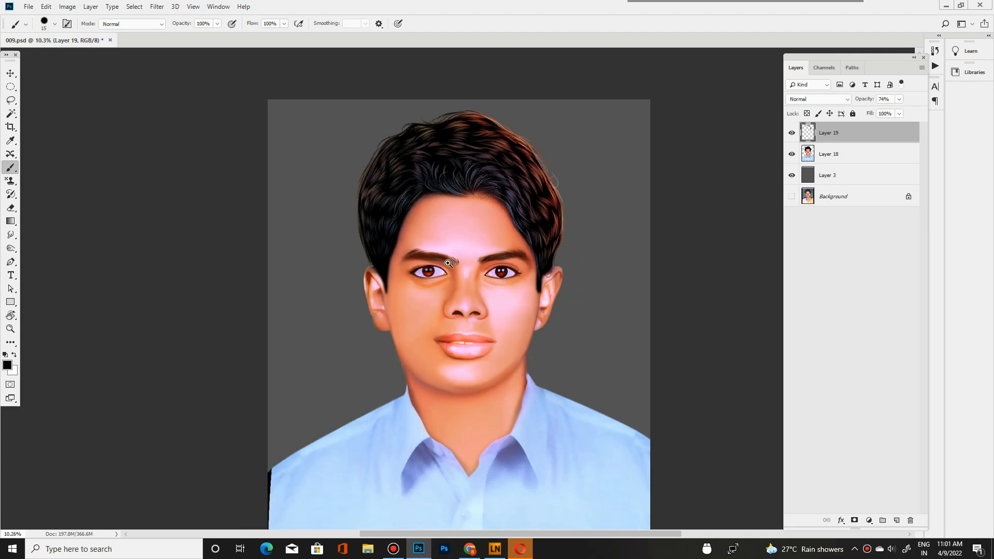